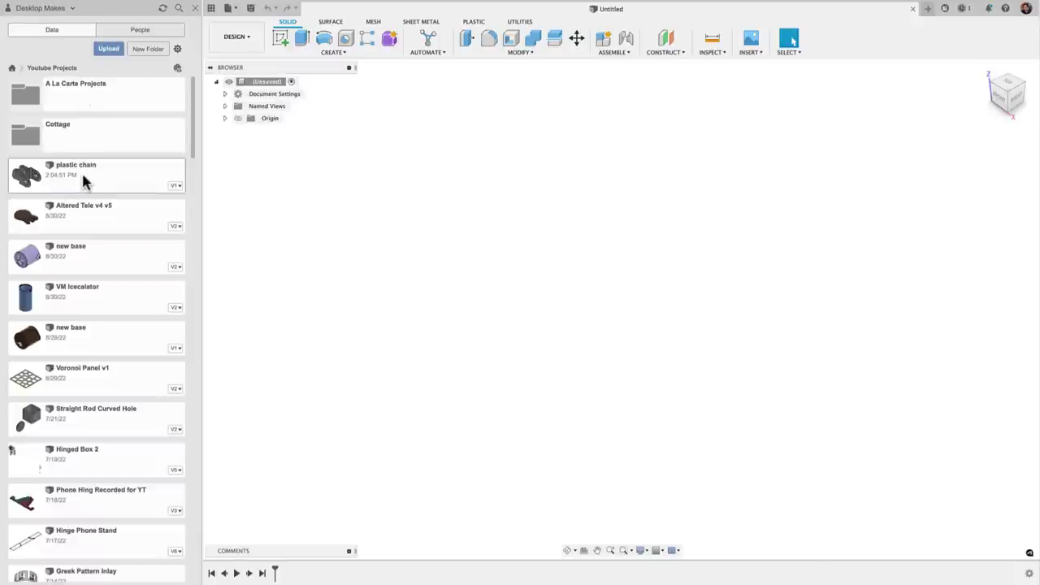
- Open the imported plastic chain design from Youtube Projects, then hide the project file list
{"action": "left_click", "coordinate": [178, 190]}
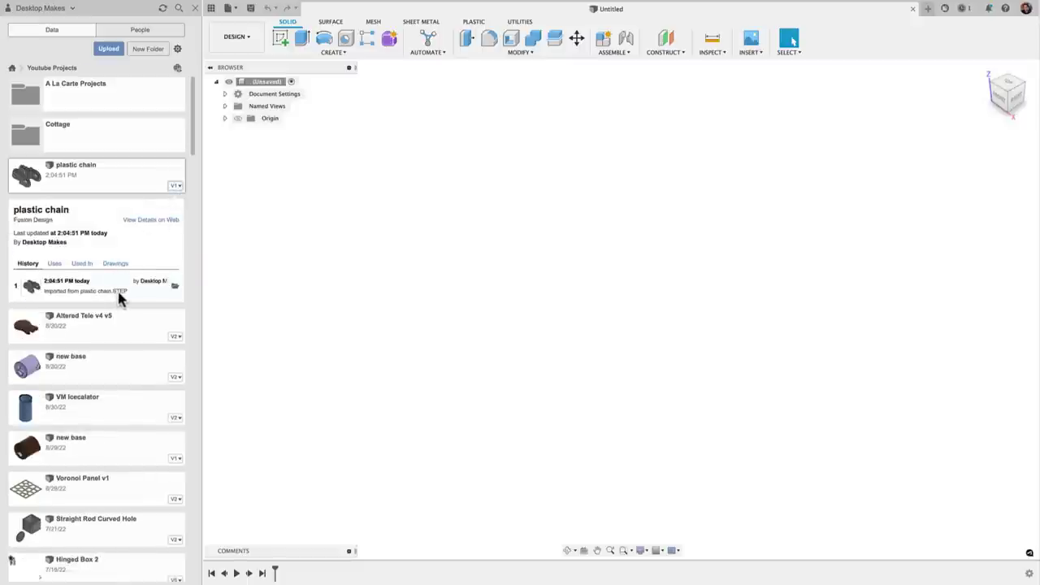
{"action": "left_click_drag", "start_coordinate": [24, 181], "coordinate": [423, 228]}
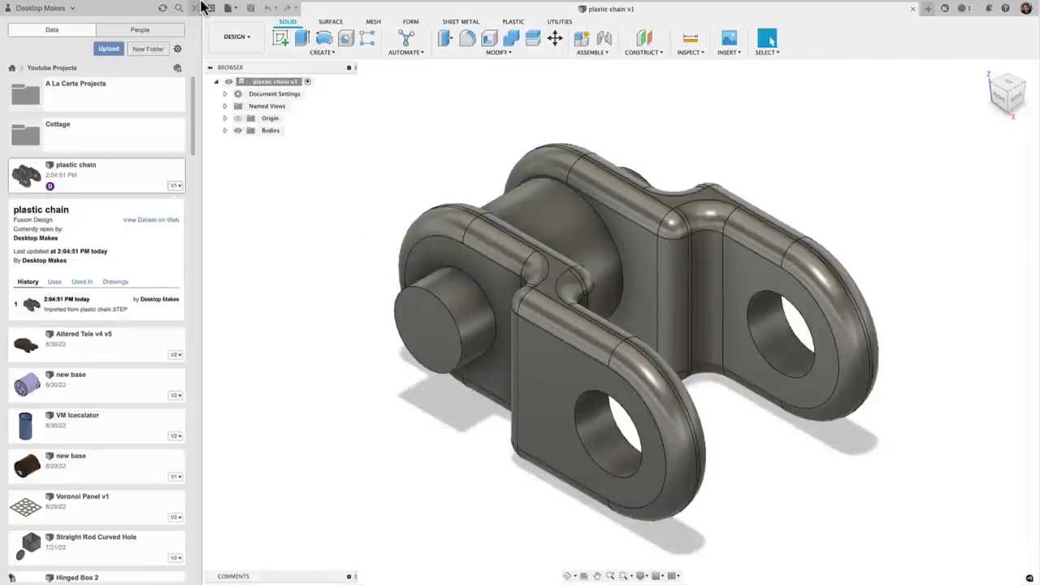
{"action": "left_click", "coordinate": [196, 9]}
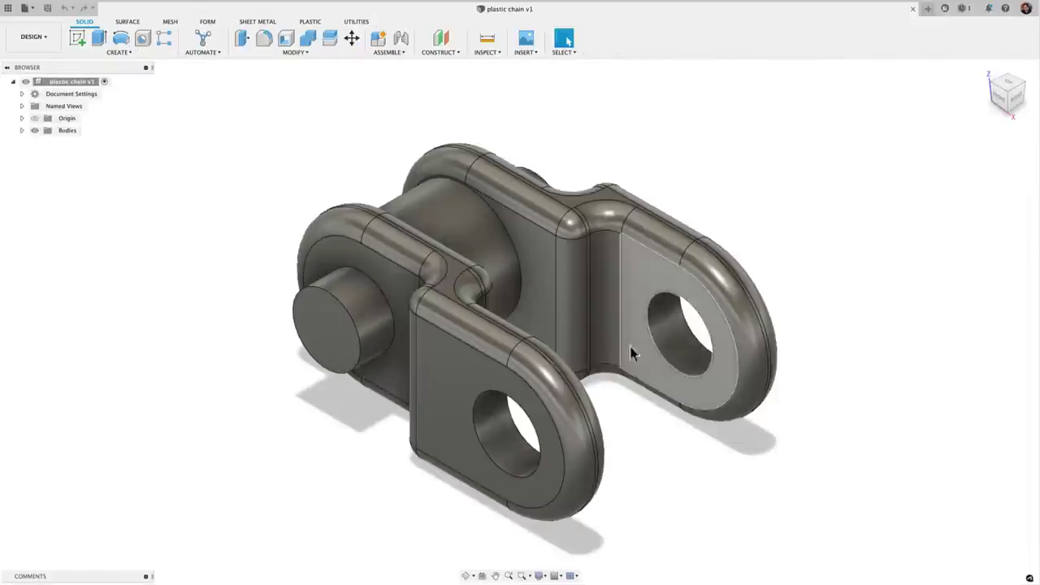
- Check the radius of the hole in the chain link's rear arm
{"action": "middle_click_drag", "start_coordinate": [770, 334], "coordinate": [799, 300], "text": "shift"}
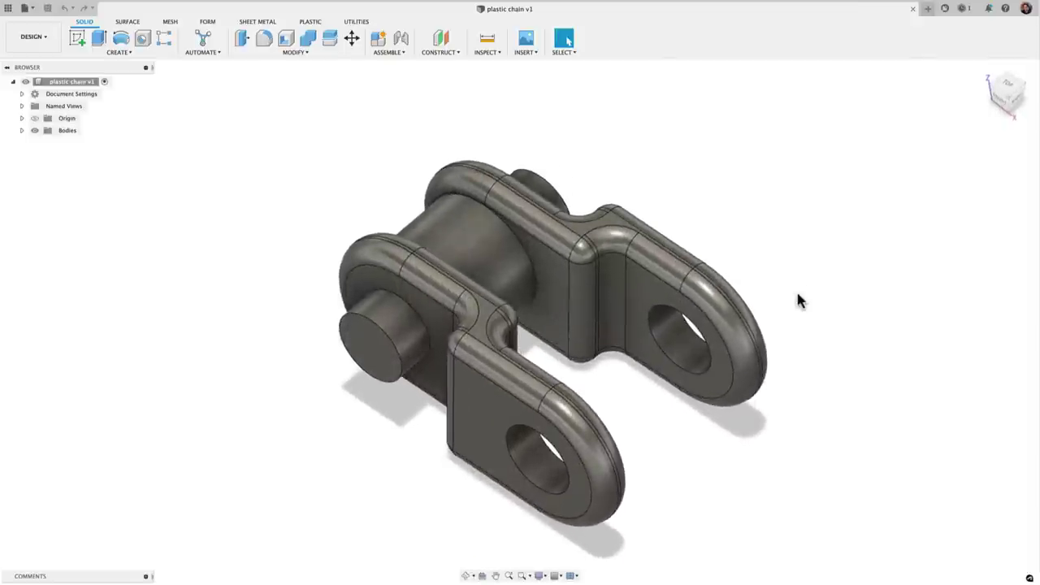
{"action": "scroll", "coordinate": [657, 291], "scroll_direction": "up", "scroll_amount": 3}
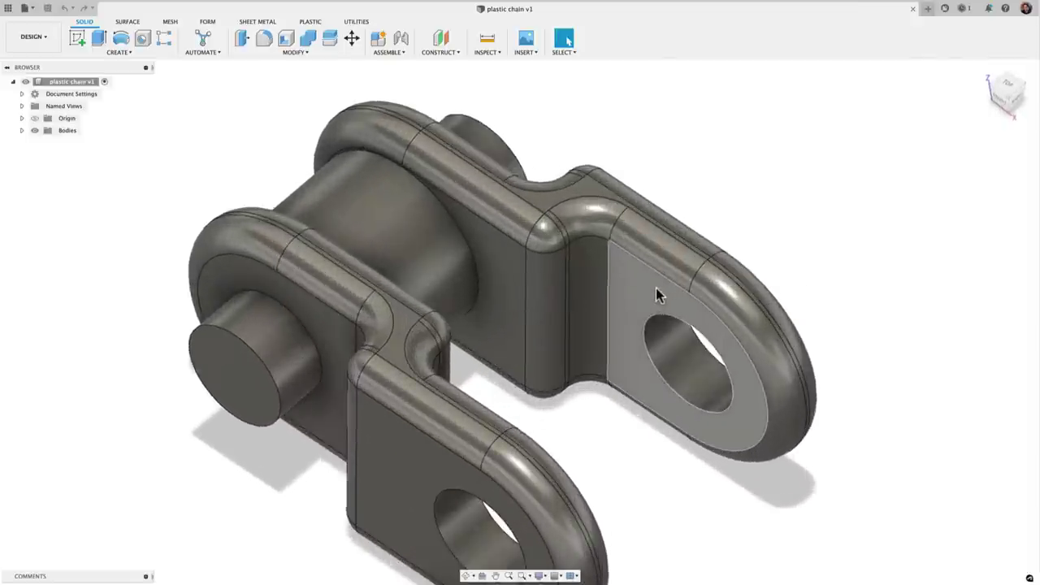
{"action": "left_click", "coordinate": [596, 277]}
{"action": "middle_click_drag", "start_coordinate": [582, 245], "coordinate": [715, 344], "text": "shift"}
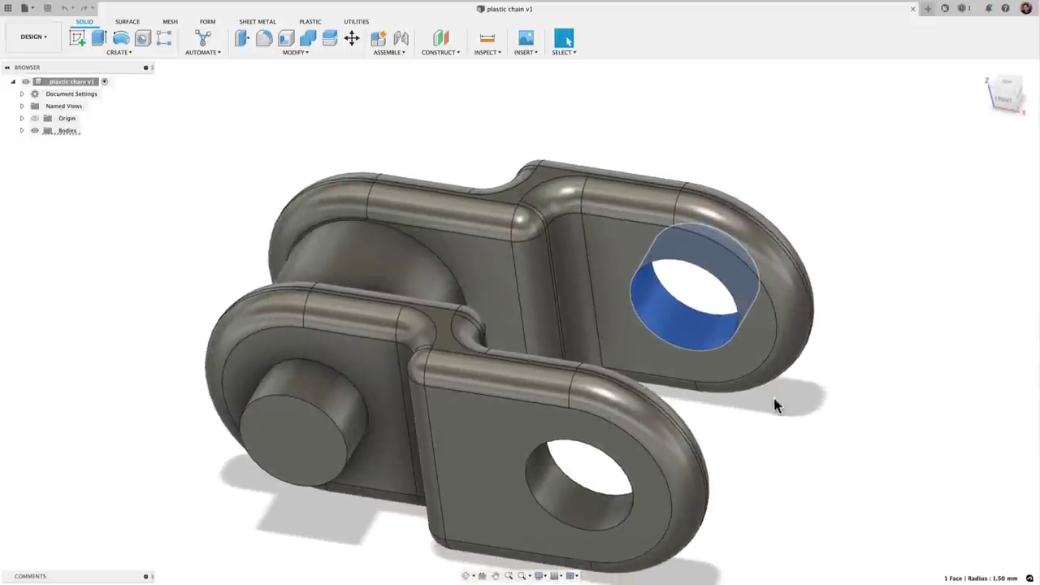
{"action": "left_click", "coordinate": [818, 418]}
{"action": "scroll", "coordinate": [809, 376], "scroll_direction": "down", "scroll_amount": 2}
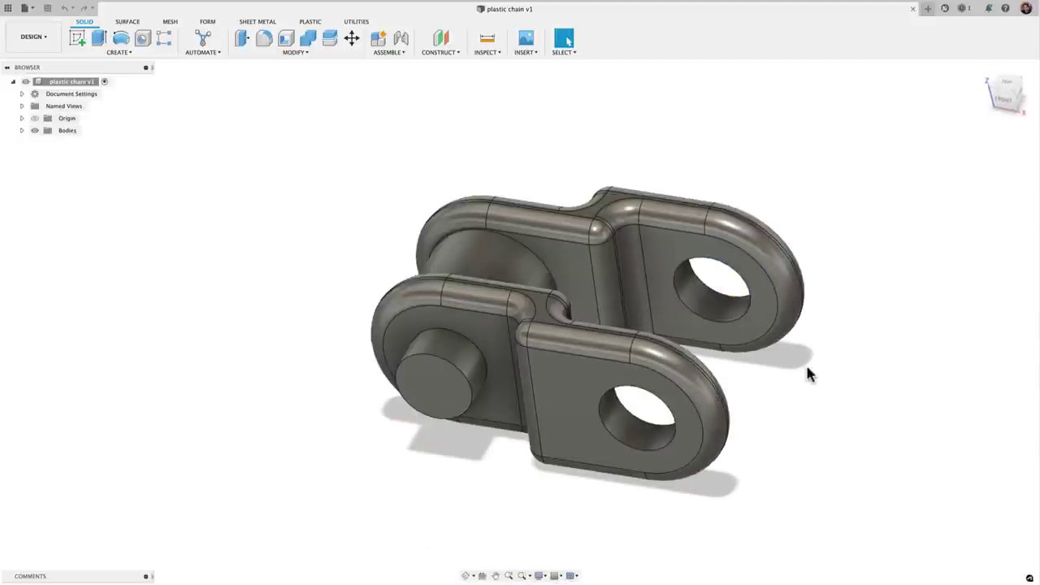
{"action": "middle_click_drag", "start_coordinate": [805, 363], "coordinate": [703, 366]}
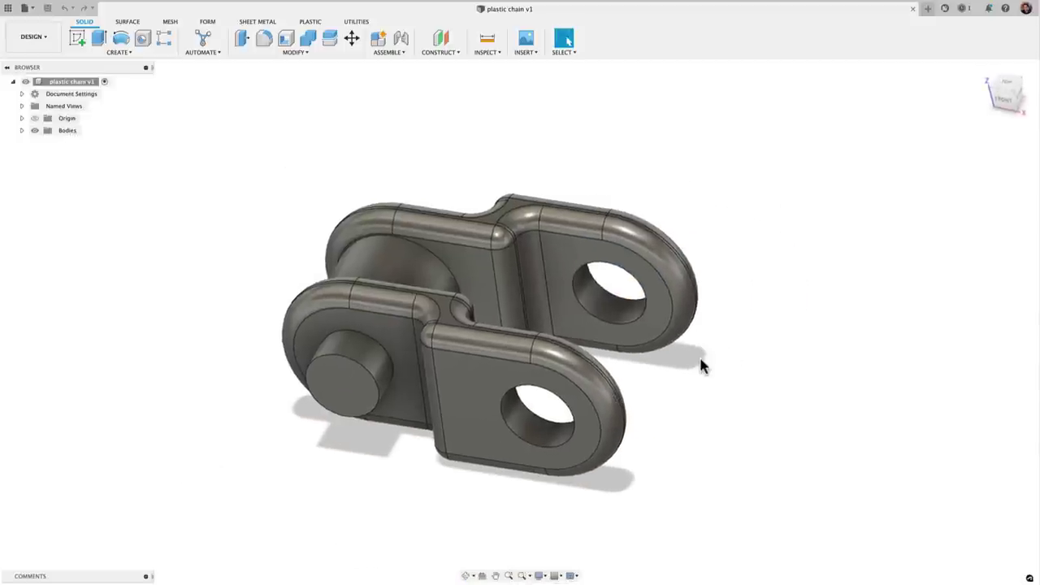
- Examine the chain link's arms, roller, pins and holes from above and at an angle
{"action": "middle_click_drag", "start_coordinate": [552, 360], "coordinate": [554, 341], "text": "shift"}
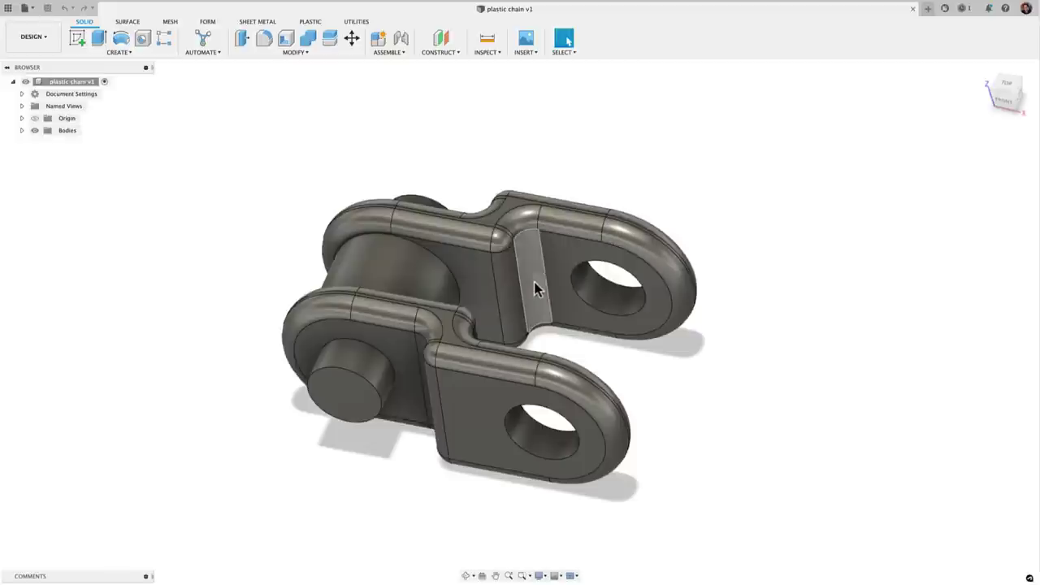
{"action": "middle_click_drag", "start_coordinate": [534, 282], "coordinate": [539, 269]}
{"action": "scroll", "coordinate": [532, 274], "scroll_direction": "up", "scroll_amount": 2}
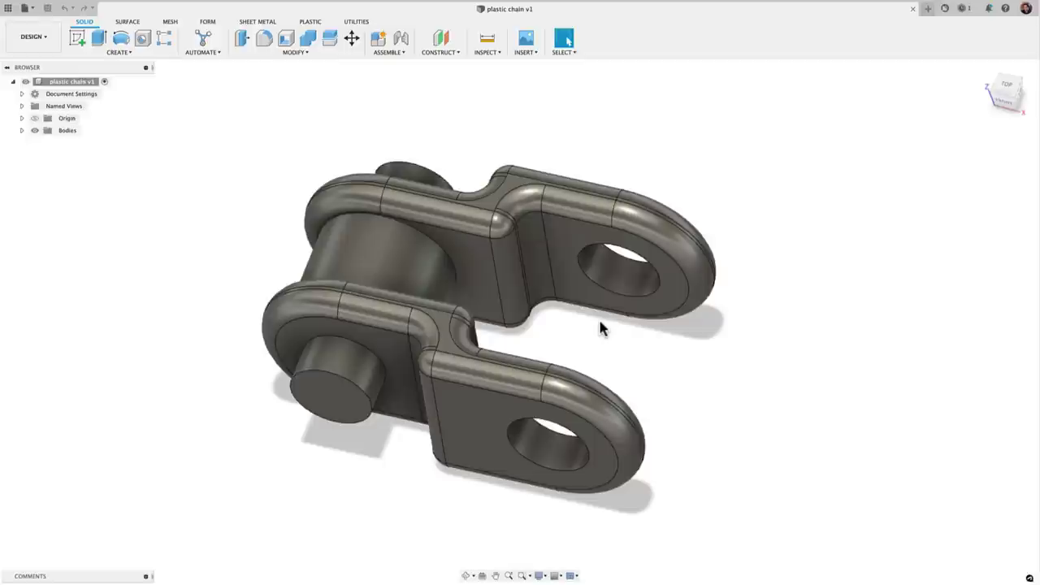
{"action": "middle_click_drag", "start_coordinate": [584, 324], "coordinate": [590, 315]}
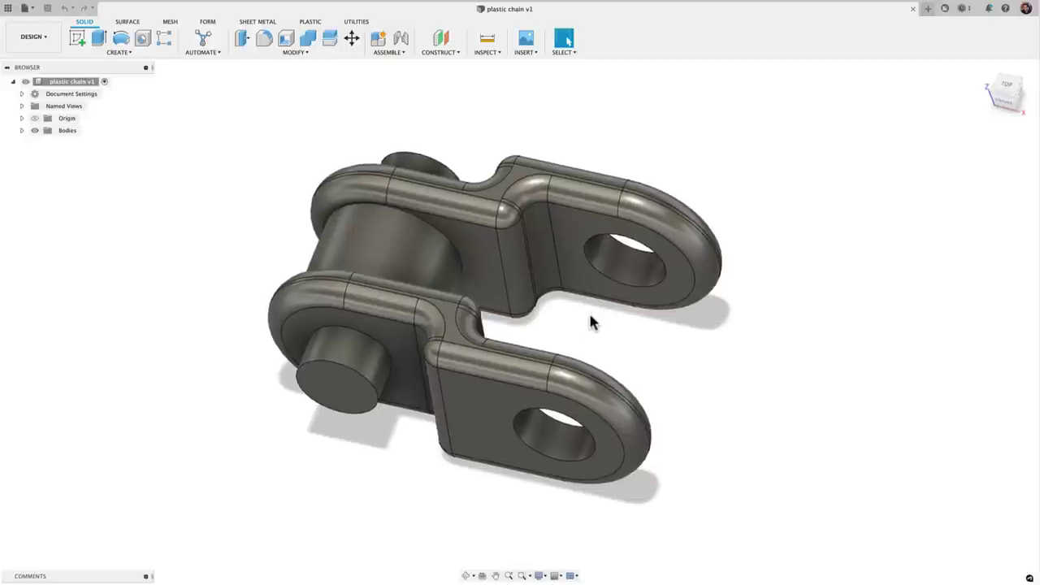
{"action": "middle_click_drag", "start_coordinate": [593, 328], "coordinate": [751, 364], "text": "shift"}
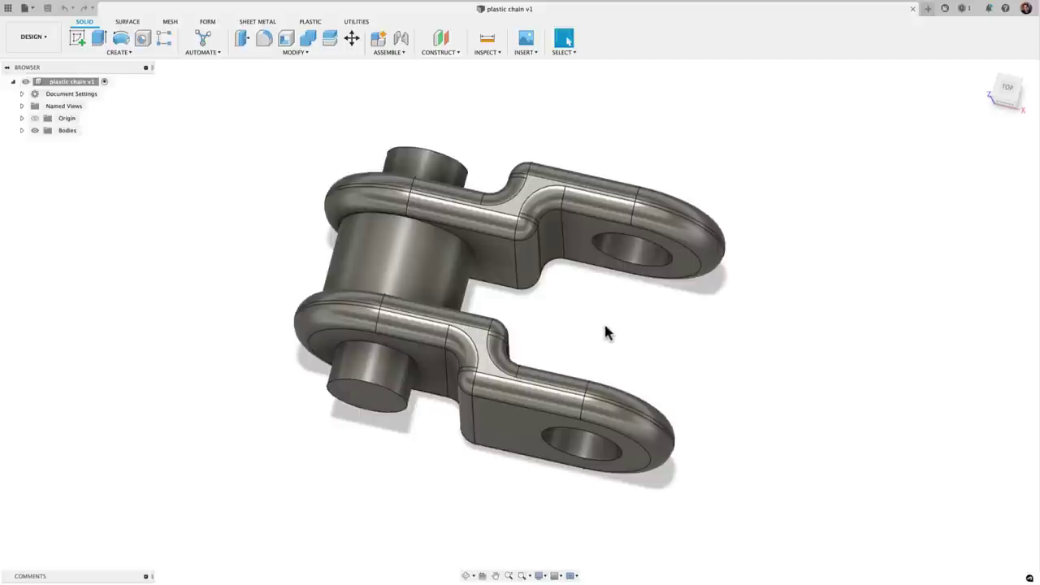
{"action": "scroll", "coordinate": [606, 327], "scroll_direction": "down", "scroll_amount": 2}
{"action": "middle_click_drag", "start_coordinate": [598, 323], "coordinate": [561, 293]}
{"action": "scroll", "coordinate": [686, 300], "scroll_direction": "down", "scroll_amount": 1}
{"action": "middle_click_drag", "start_coordinate": [655, 313], "coordinate": [618, 325]}
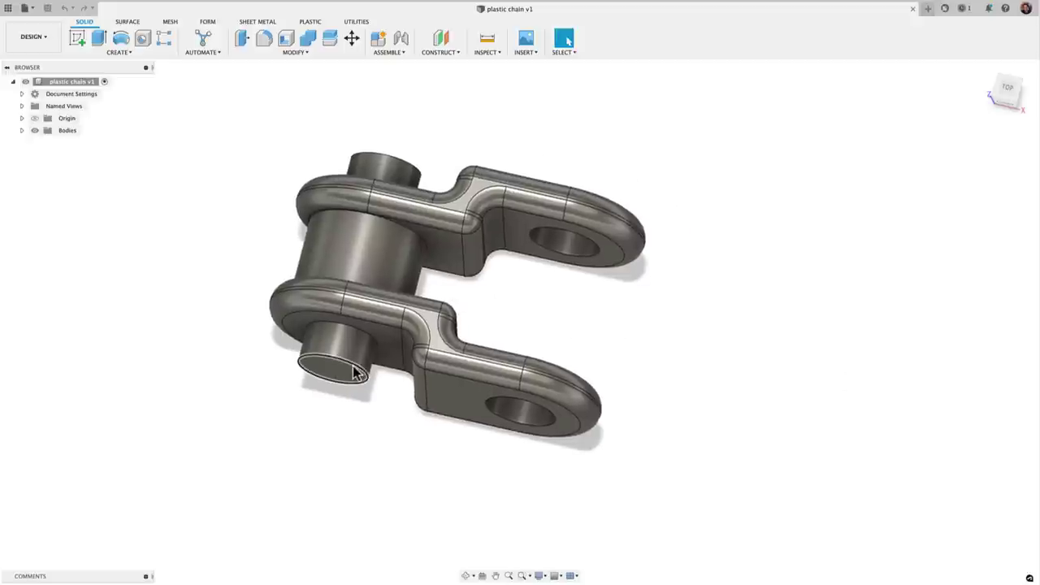
- Check the diameter of the link's front pin using its circular end edge
{"action": "left_click", "coordinate": [355, 372]}
{"action": "middle_click_drag", "start_coordinate": [434, 365], "coordinate": [507, 327], "text": "shift"}
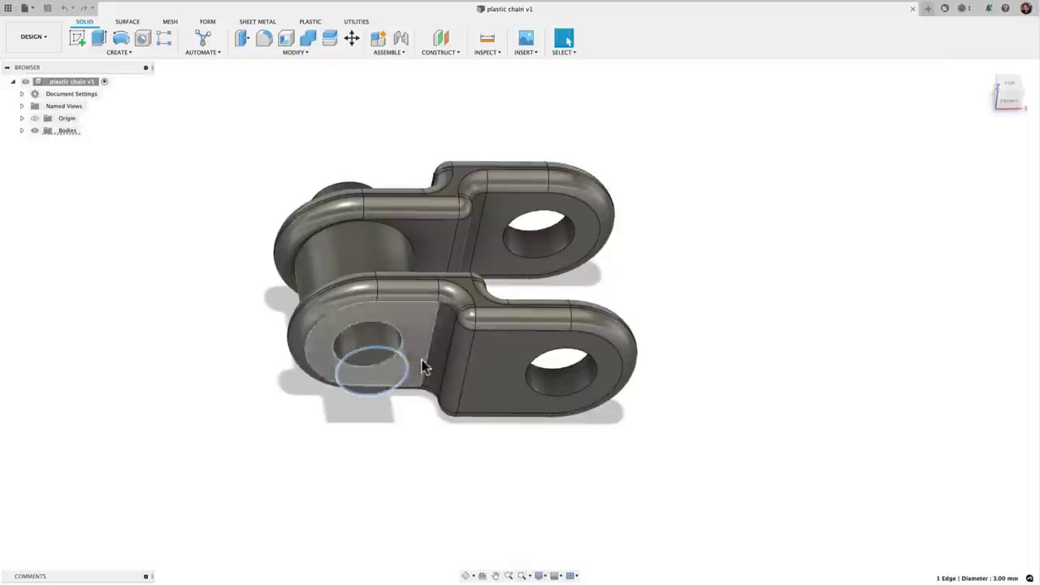
{"action": "left_click", "coordinate": [598, 367]}
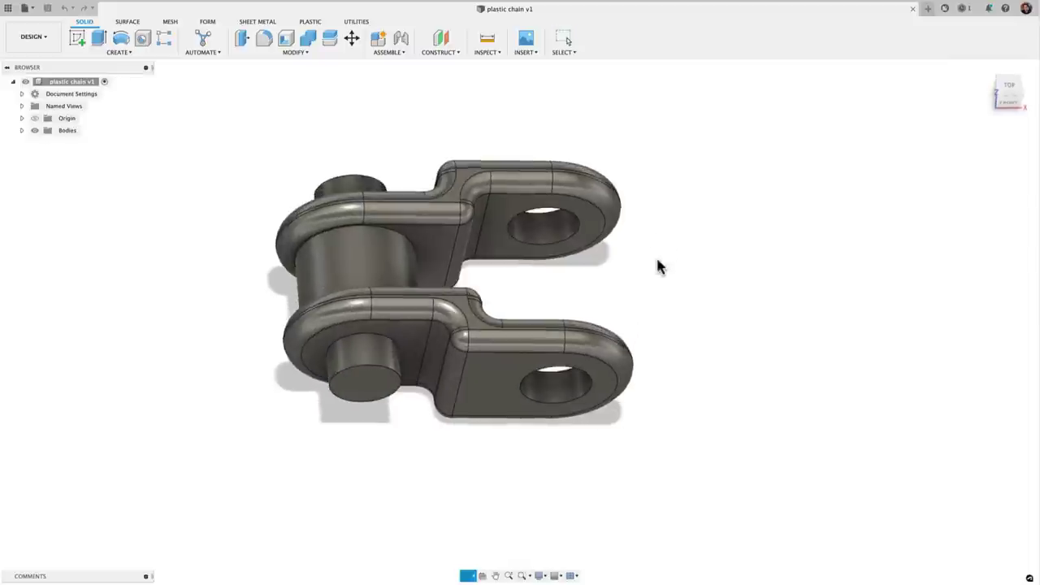
{"action": "key", "text": "Escape"}
- Measure the distance between the front pin's end edge and the rear arm's hole edge, including the XYZ delta
{"action": "left_click", "coordinate": [487, 38]}
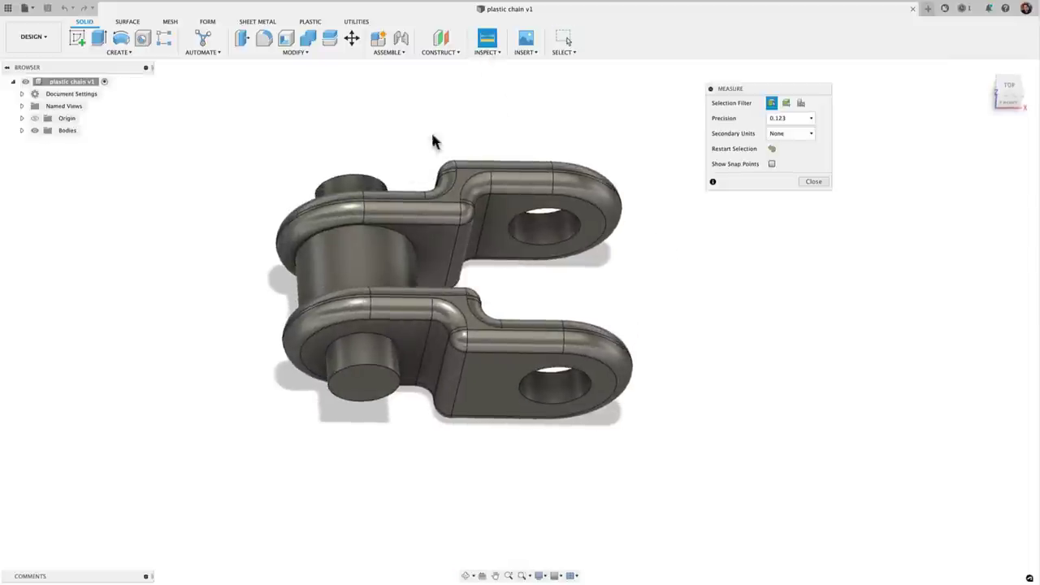
{"action": "left_click", "coordinate": [363, 371]}
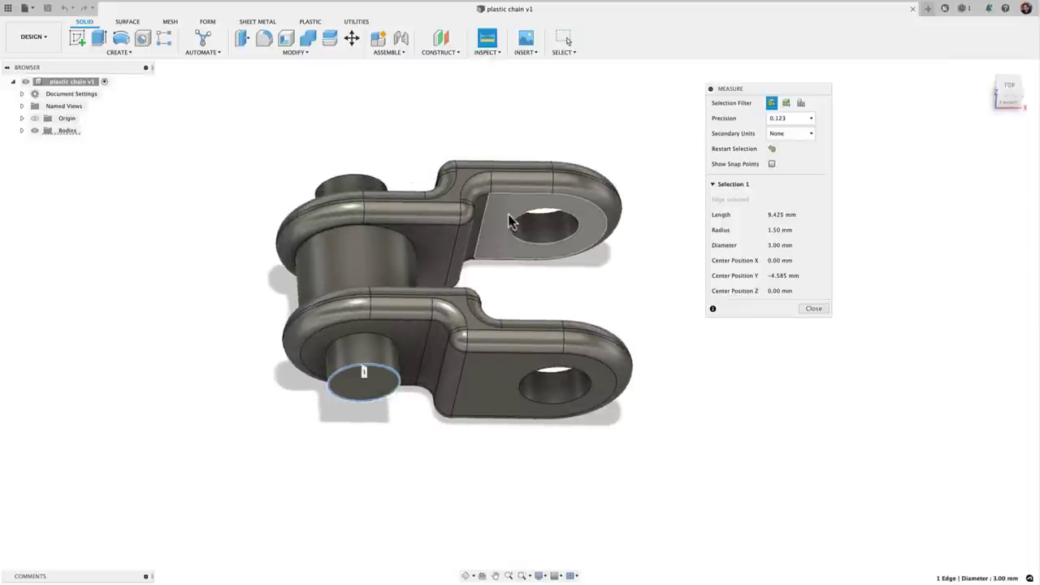
{"action": "left_click", "coordinate": [566, 253]}
{"action": "middle_click_drag", "start_coordinate": [567, 254], "coordinate": [568, 320], "text": "shift"}
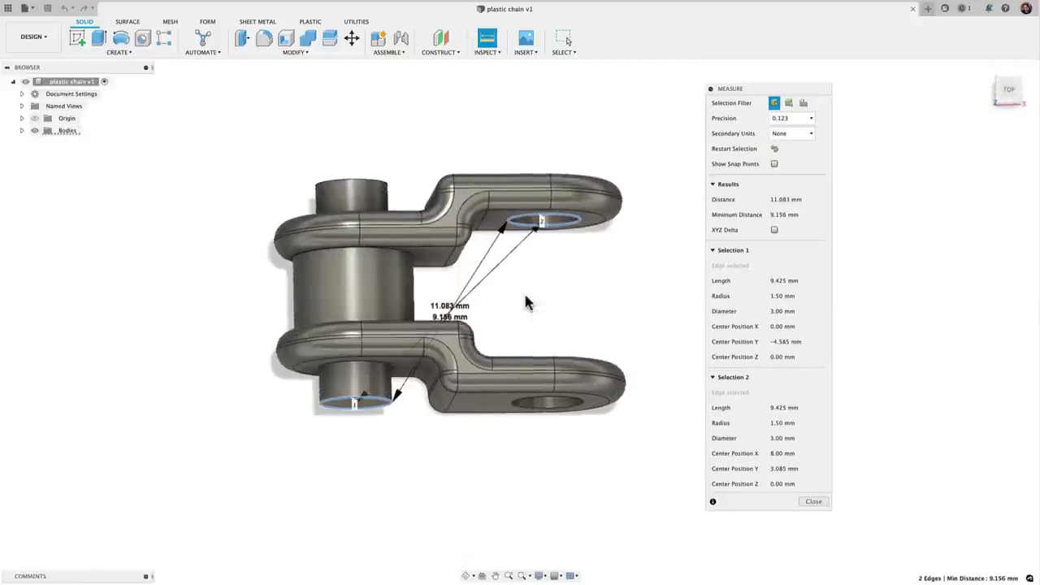
{"action": "left_click", "coordinate": [774, 231]}
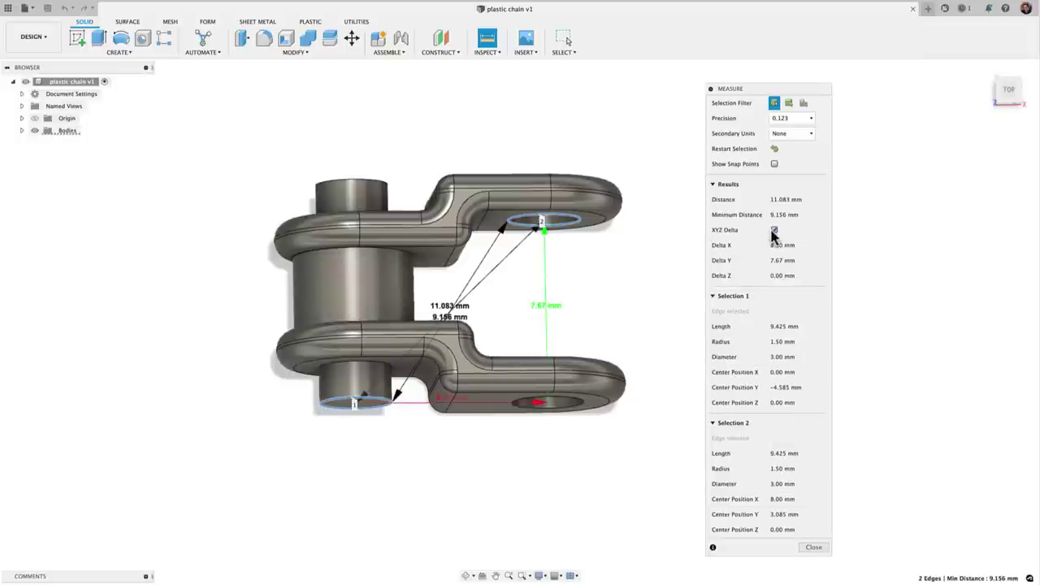
- Inspect the measured X offset between the pin and hole centres from the front, and close the measurement
{"action": "middle_click_drag", "start_coordinate": [518, 203], "coordinate": [497, 321], "text": "shift"}
{"action": "scroll", "coordinate": [391, 421], "scroll_direction": "up", "scroll_amount": 3}
{"action": "middle_click_drag", "start_coordinate": [493, 421], "coordinate": [485, 352], "text": "shift"}
{"action": "scroll", "coordinate": [451, 360], "scroll_direction": "up", "scroll_amount": 3}
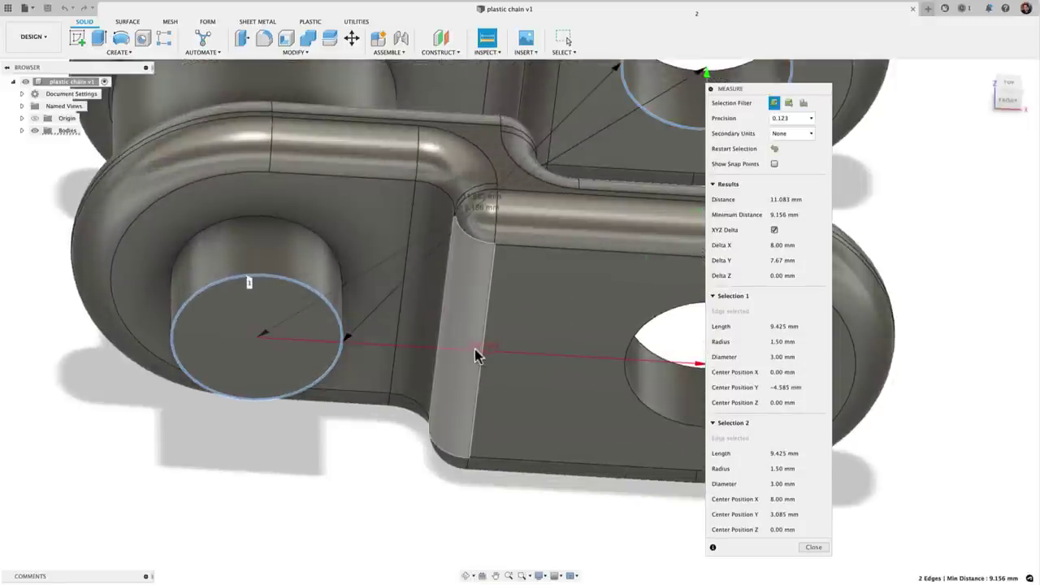
{"action": "middle_click_drag", "start_coordinate": [497, 416], "coordinate": [534, 376], "text": "shift"}
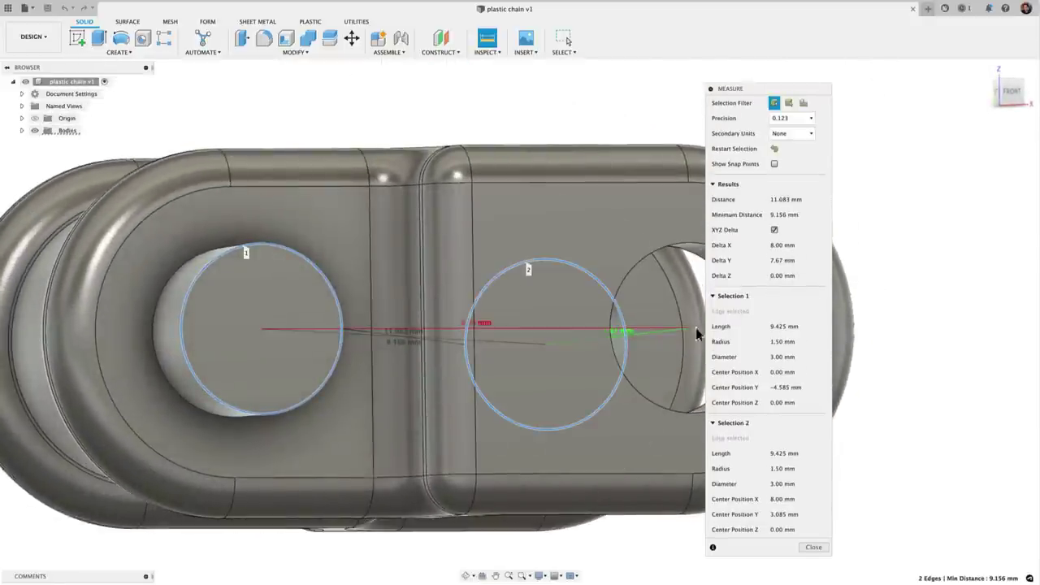
{"action": "scroll", "coordinate": [681, 345], "scroll_direction": "down", "scroll_amount": 3}
{"action": "left_click", "coordinate": [813, 547]}
- Start a rectangular pattern with the chain link body as the object to repeat
{"action": "middle_click_drag", "start_coordinate": [858, 446], "coordinate": [748, 457], "text": "shift"}
{"action": "scroll", "coordinate": [747, 457], "scroll_direction": "down", "scroll_amount": 3}
{"action": "left_click", "coordinate": [139, 52]}
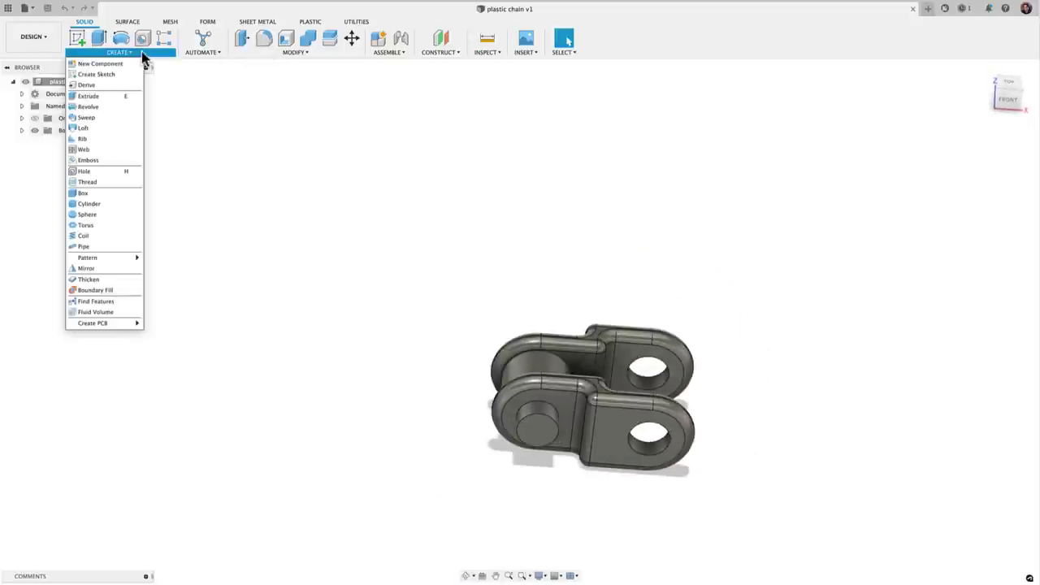
{"action": "mouse_move", "coordinate": [95, 259]}
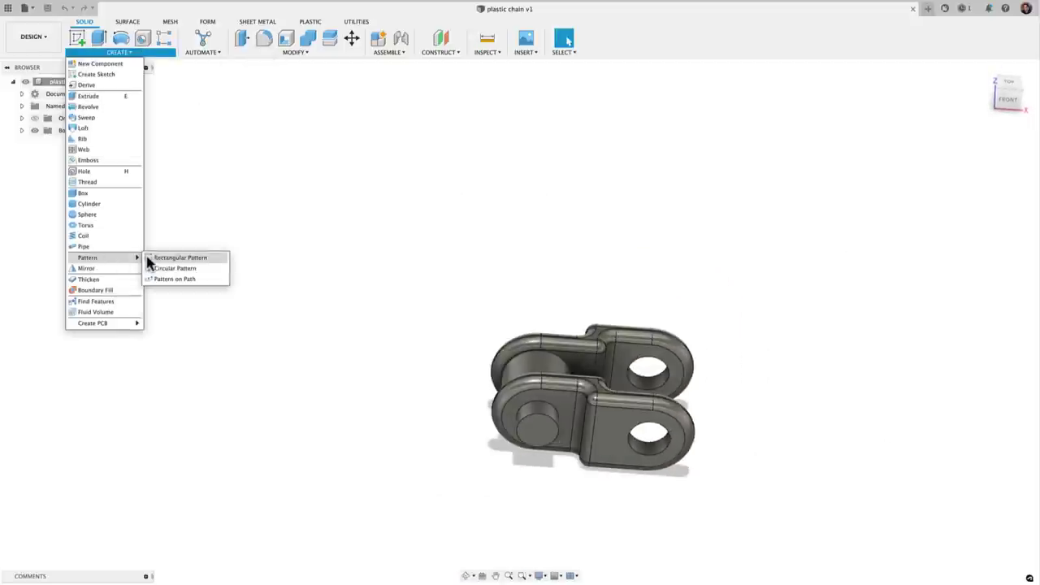
{"action": "left_click", "coordinate": [179, 256]}
{"action": "middle_click_drag", "start_coordinate": [485, 278], "coordinate": [323, 265]}
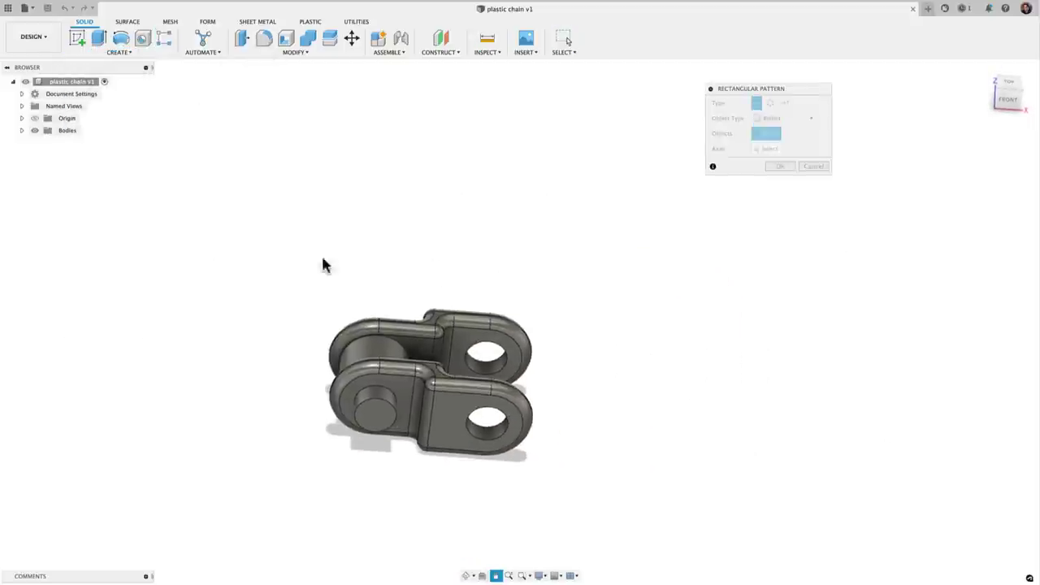
{"action": "left_click", "coordinate": [377, 356]}
- Set the X axis as the pattern direction and extend the link copies to about 12.5 mm
{"action": "left_click", "coordinate": [756, 152]}
{"action": "middle_click_drag", "start_coordinate": [452, 396], "coordinate": [447, 435], "text": "shift"}
{"action": "middle_click_drag", "start_coordinate": [421, 367], "coordinate": [392, 379], "text": "shift"}
{"action": "scroll", "coordinate": [411, 380], "scroll_direction": "up", "scroll_amount": 5}
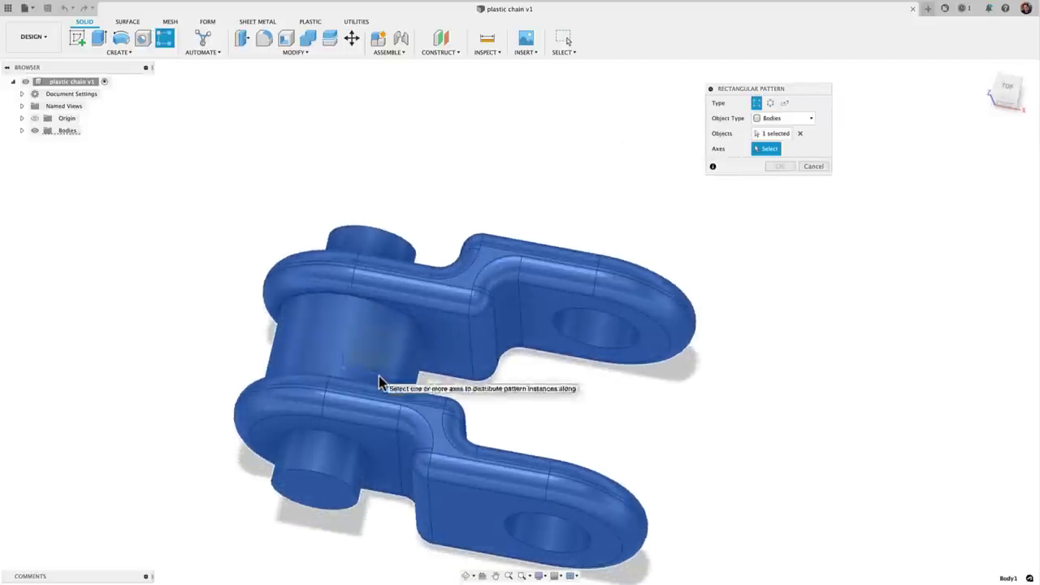
{"action": "left_click", "coordinate": [379, 381]}
{"action": "scroll", "coordinate": [469, 410], "scroll_direction": "down", "scroll_amount": 5}
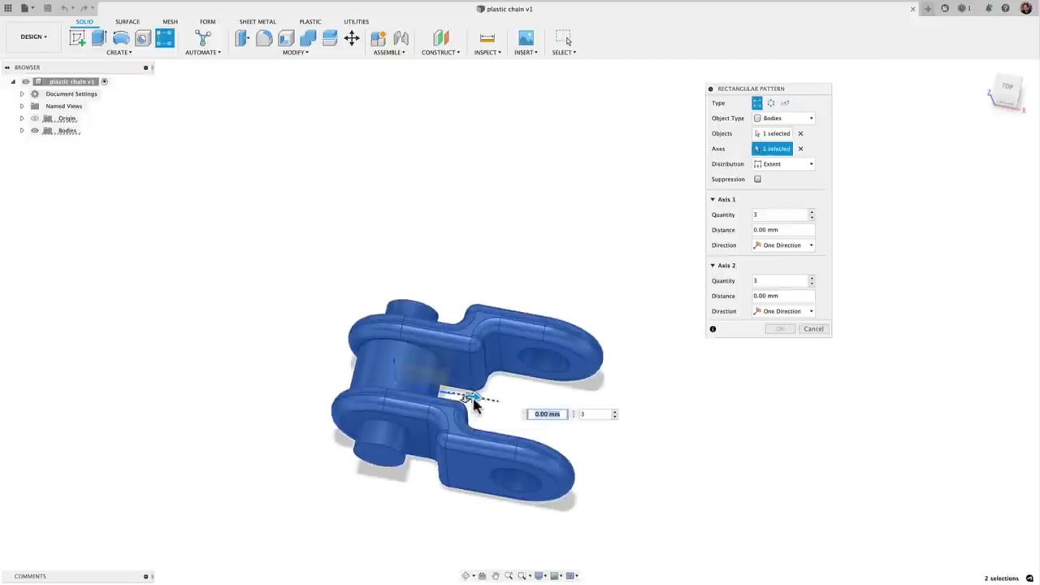
{"action": "left_click_drag", "start_coordinate": [476, 399], "coordinate": [695, 419]}
{"action": "middle_click_drag", "start_coordinate": [695, 420], "coordinate": [562, 350]}
- Switch the pattern distribution to Spacing, set 10 links at an 8 mm distance, and create the pattern
{"action": "left_click", "coordinate": [781, 165]}
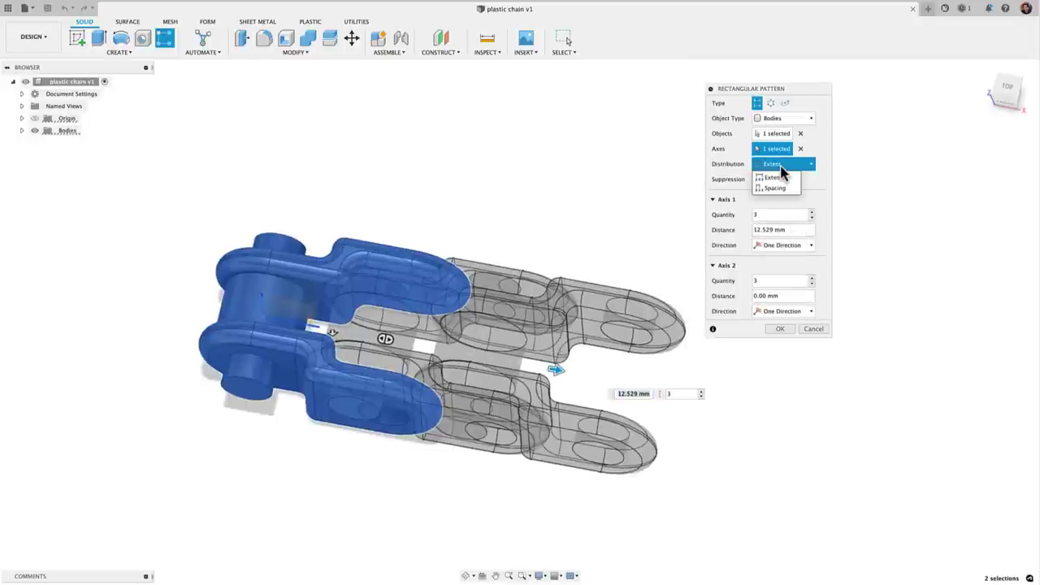
{"action": "left_click", "coordinate": [778, 188]}
{"action": "left_click", "coordinate": [778, 217]}
{"action": "key", "text": "Tab"}
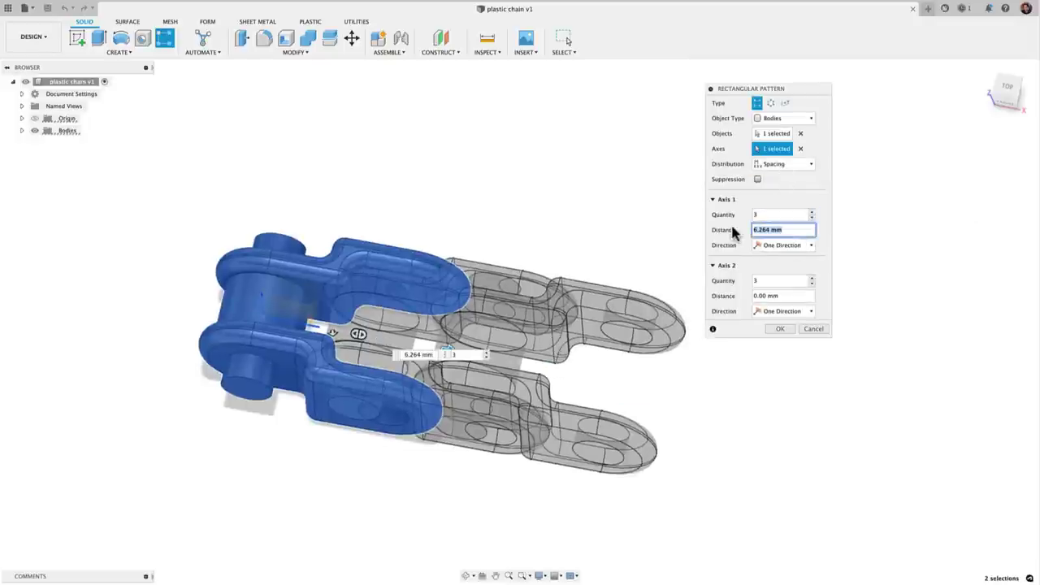
{"action": "key", "text": "shift+Tab"}
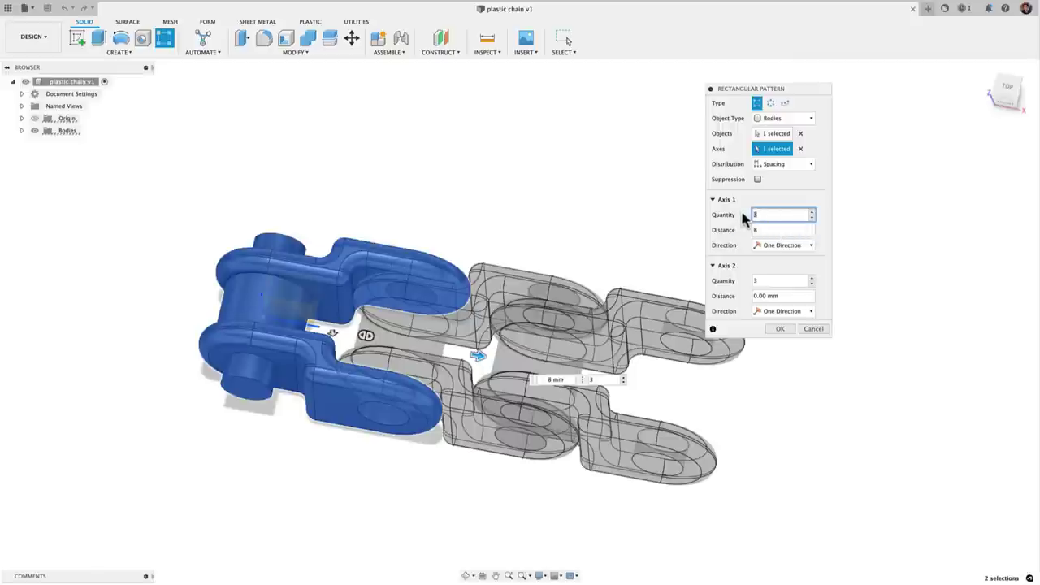
{"action": "type", "text": "10"}
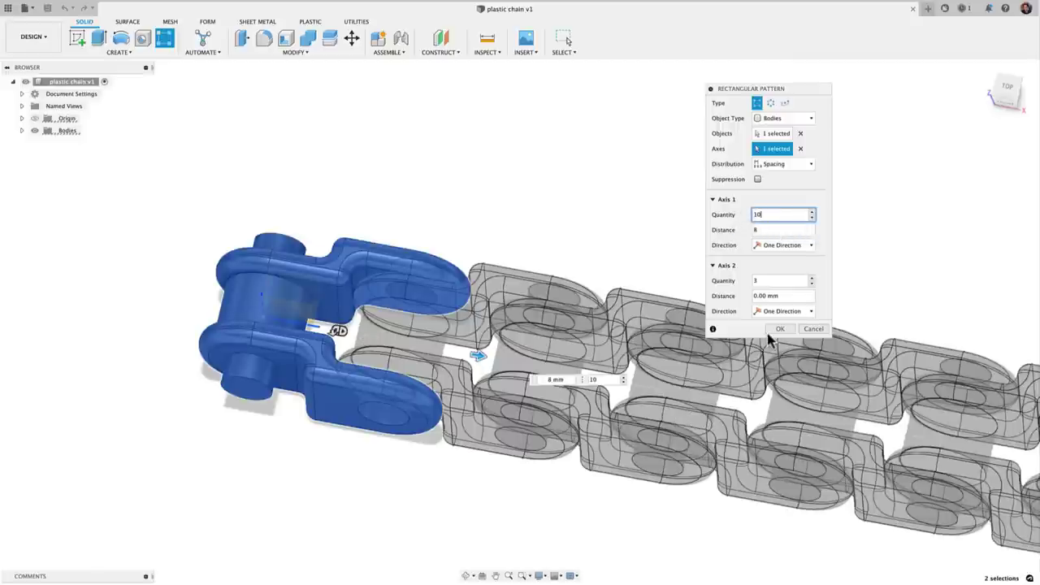
{"action": "left_click", "coordinate": [780, 328]}
- Examine the patterned chain along its length and up close at its first links
{"action": "scroll", "coordinate": [561, 393], "scroll_direction": "down", "scroll_amount": 2}
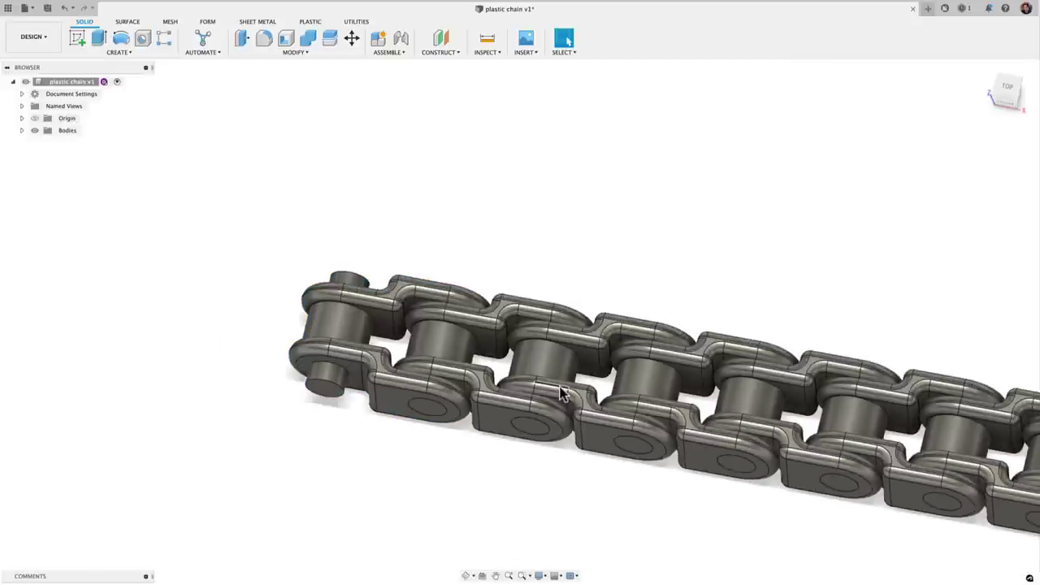
{"action": "scroll", "coordinate": [520, 349], "scroll_direction": "down", "scroll_amount": 3}
{"action": "scroll", "coordinate": [473, 298], "scroll_direction": "up", "scroll_amount": 1}
{"action": "scroll", "coordinate": [472, 298], "scroll_direction": "up", "scroll_amount": 3}
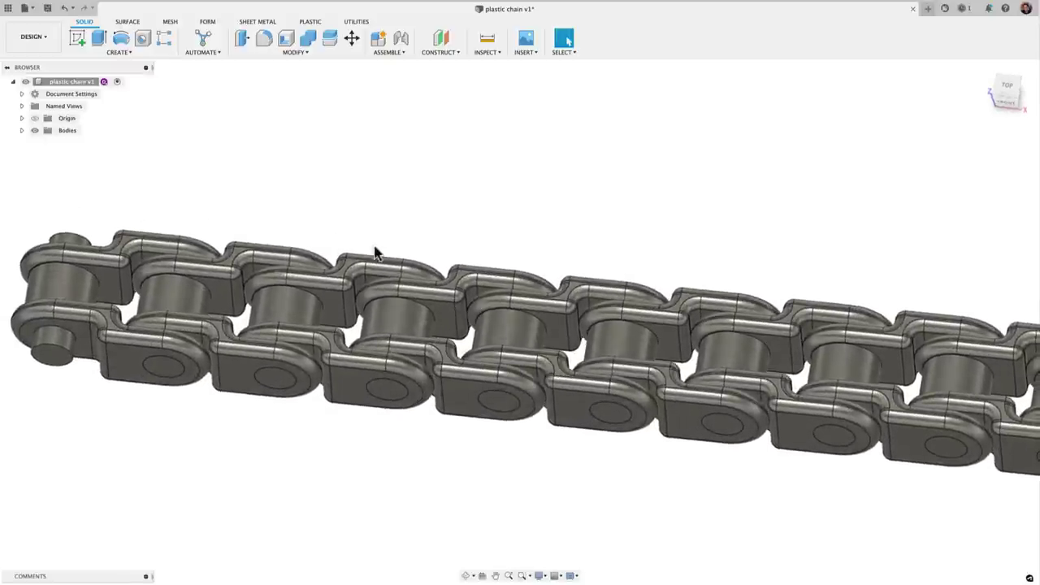
{"action": "scroll", "coordinate": [291, 282], "scroll_direction": "up", "scroll_amount": 4}
{"action": "scroll", "coordinate": [244, 291], "scroll_direction": "up", "scroll_amount": 5, "text": "shift"}
{"action": "middle_click_drag", "start_coordinate": [244, 298], "coordinate": [304, 297], "text": "shift"}
{"action": "scroll", "coordinate": [301, 309], "scroll_direction": "up", "scroll_amount": 4}
{"action": "middle_click_drag", "start_coordinate": [219, 317], "coordinate": [323, 354], "text": "shift"}
- Hide the second link, Body2, to inspect the first link separately, and show it again
{"action": "left_click", "coordinate": [380, 277]}
{"action": "scroll", "coordinate": [381, 277], "scroll_direction": "down", "scroll_amount": 2}
{"action": "left_click", "coordinate": [22, 131]}
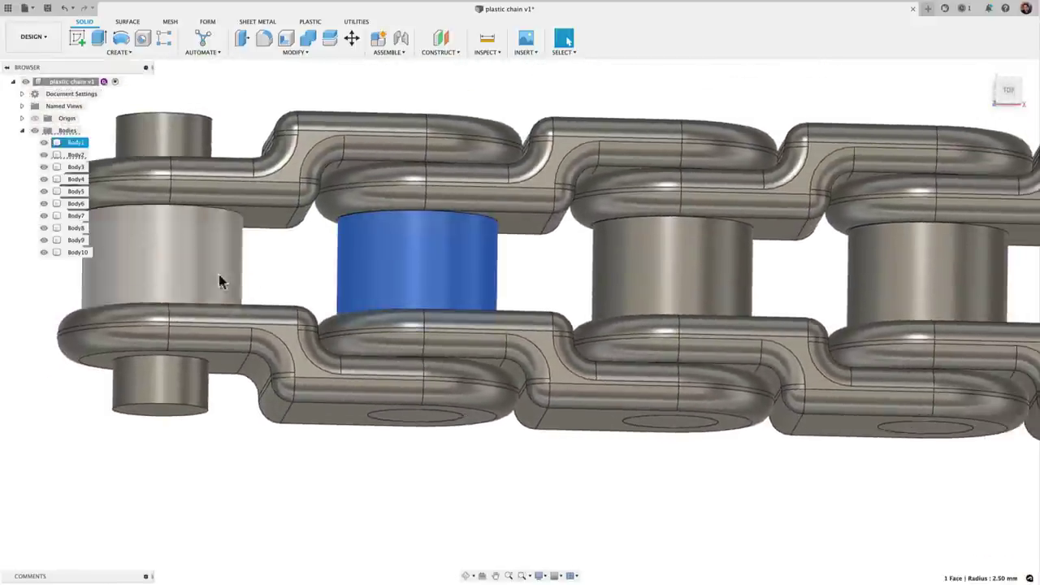
{"action": "left_click", "coordinate": [74, 142]}
{"action": "left_click", "coordinate": [44, 155]}
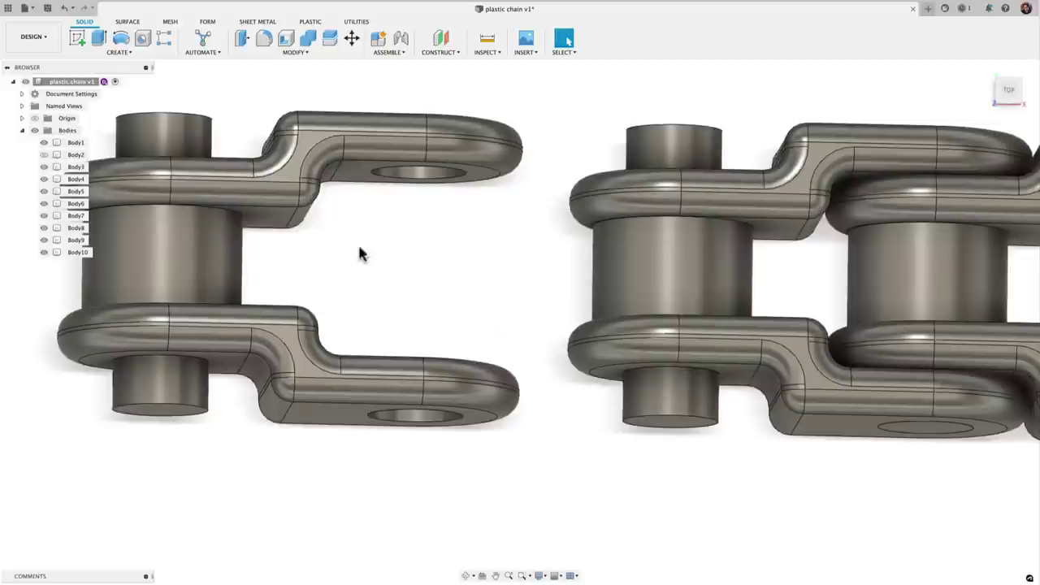
{"action": "middle_click_drag", "start_coordinate": [253, 258], "coordinate": [399, 354], "text": "shift"}
{"action": "left_click", "coordinate": [349, 297]}
{"action": "left_click", "coordinate": [44, 154]}
- Inspect the fit between the first two links, selecting the curved bend face on Body2's front arm
{"action": "middle_click_drag", "start_coordinate": [325, 252], "coordinate": [564, 346], "text": "shift"}
{"action": "scroll", "coordinate": [401, 346], "scroll_direction": "up", "scroll_amount": 4}
{"action": "left_click", "coordinate": [309, 250]}
{"action": "scroll", "coordinate": [289, 255], "scroll_direction": "down", "scroll_amount": 5}
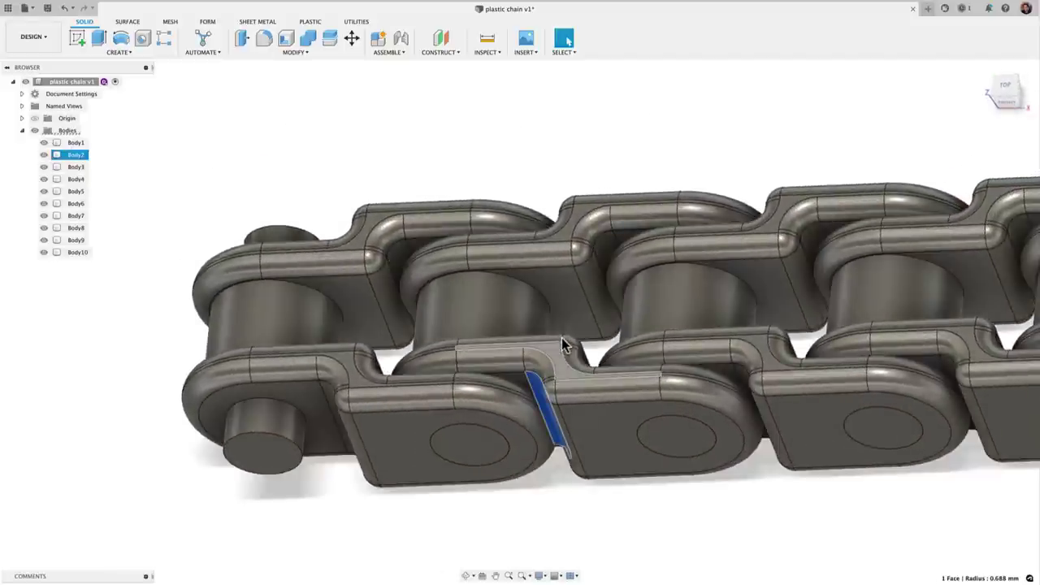
- Examine the fit between the chain's first links from a higher angle, clearing the face selection
{"action": "scroll", "coordinate": [541, 289], "scroll_direction": "down", "scroll_amount": 3}
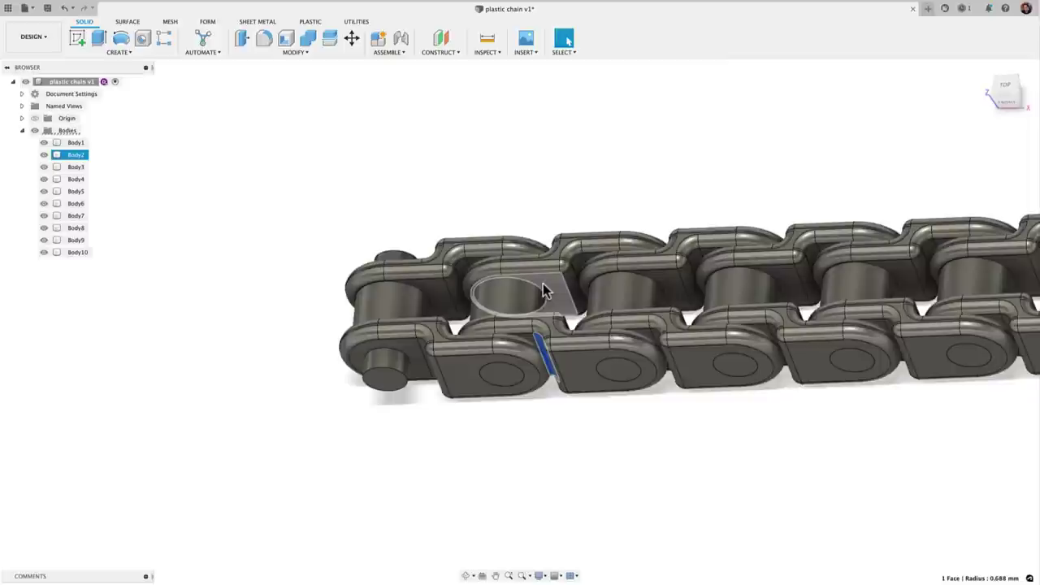
{"action": "scroll", "coordinate": [512, 297], "scroll_direction": "up", "scroll_amount": 2}
{"action": "middle_click_drag", "start_coordinate": [507, 294], "coordinate": [409, 286]}
{"action": "scroll", "coordinate": [411, 283], "scroll_direction": "up", "scroll_amount": 1}
{"action": "left_click", "coordinate": [260, 388]}
{"action": "middle_click_drag", "start_coordinate": [260, 389], "coordinate": [287, 342], "text": "shift"}
{"action": "scroll", "coordinate": [288, 347], "scroll_direction": "up", "scroll_amount": 2}
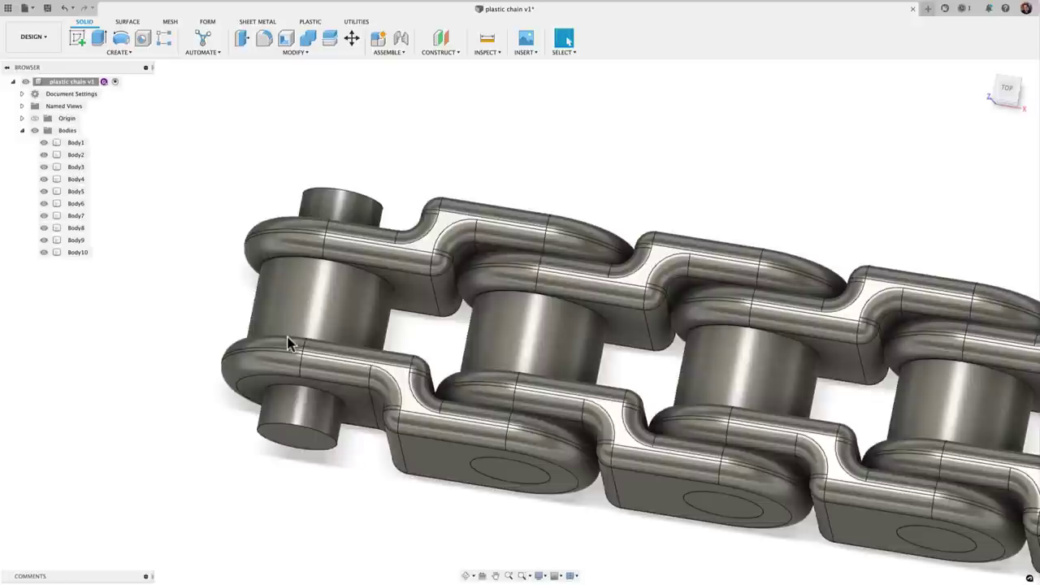
- Undo the second link's visibility changes and the ten-link pattern
{"action": "key", "text": "super+z"}
{"action": "key", "text": "super+z"}
{"action": "key", "text": "super+z"}
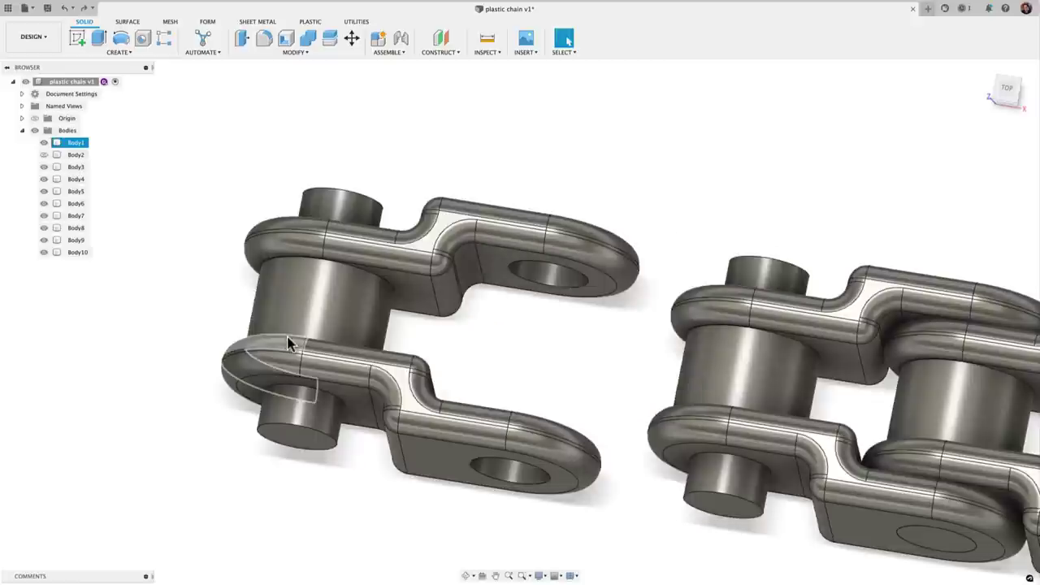
- Examine the single link's arms, pins and barrel up close
{"action": "scroll", "coordinate": [288, 336], "scroll_direction": "up", "scroll_amount": 1}
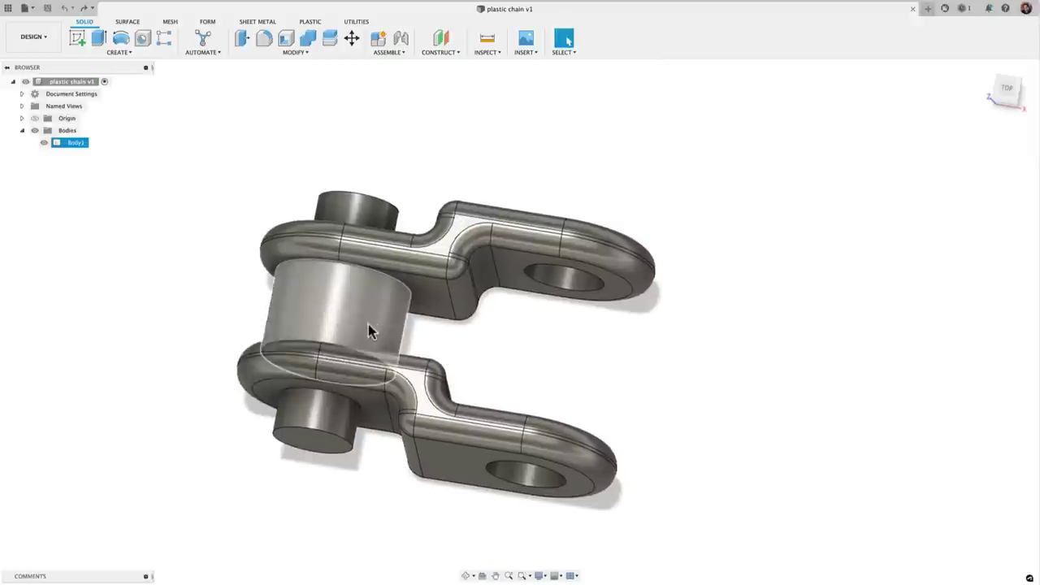
{"action": "middle_click_drag", "start_coordinate": [371, 319], "coordinate": [484, 278]}
{"action": "scroll", "coordinate": [625, 352], "scroll_direction": "up", "scroll_amount": 4}
{"action": "scroll", "coordinate": [625, 352], "scroll_direction": "down", "scroll_amount": 2}
{"action": "middle_click_drag", "start_coordinate": [625, 352], "coordinate": [651, 374]}
{"action": "scroll", "coordinate": [650, 372], "scroll_direction": "down", "scroll_amount": 2}
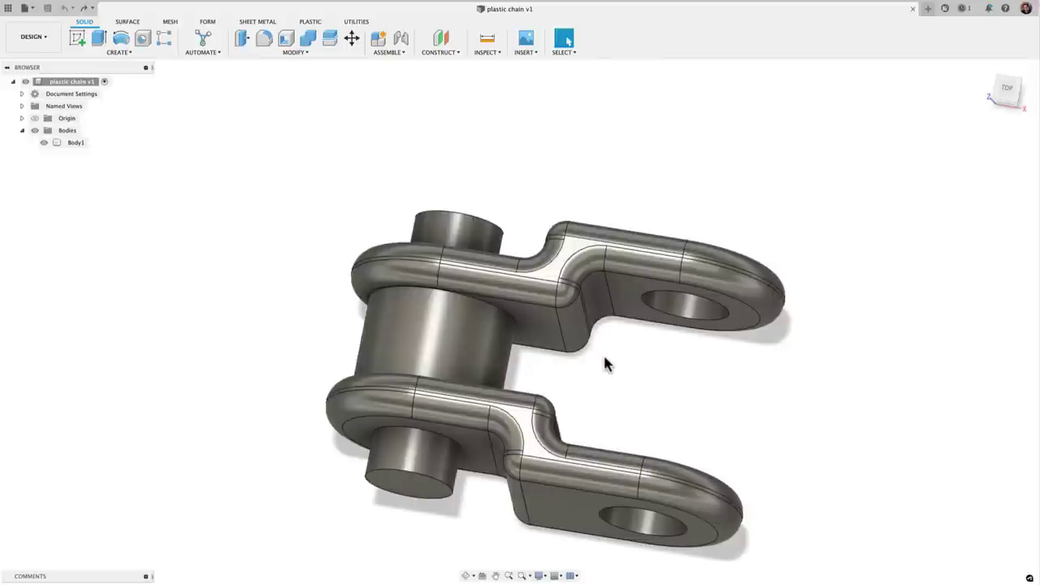
{"action": "scroll", "coordinate": [608, 366], "scroll_direction": "up", "scroll_amount": 2}
{"action": "middle_click_drag", "start_coordinate": [643, 406], "coordinate": [622, 323]}
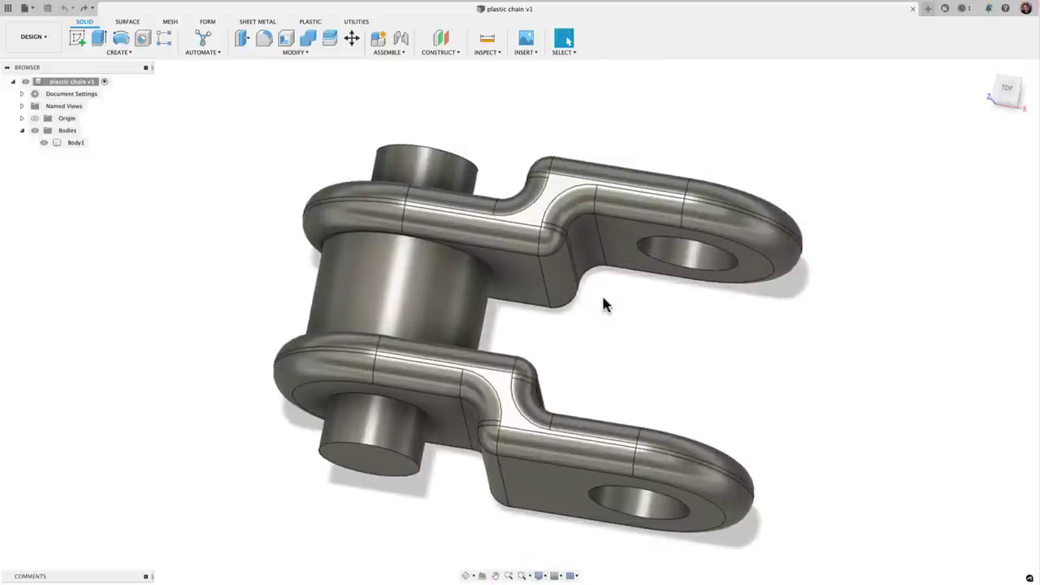
- Delete the concave fillet face inside the rear arm's bend, and try to delete the adjacent curved face
{"action": "left_click", "coordinate": [582, 260]}
{"action": "left_click", "coordinate": [580, 254]}
{"action": "key", "text": "Delete"}
{"action": "scroll", "coordinate": [569, 264], "scroll_direction": "up", "scroll_amount": 3}
{"action": "left_click", "coordinate": [567, 262]}
{"action": "key", "text": "Delete"}
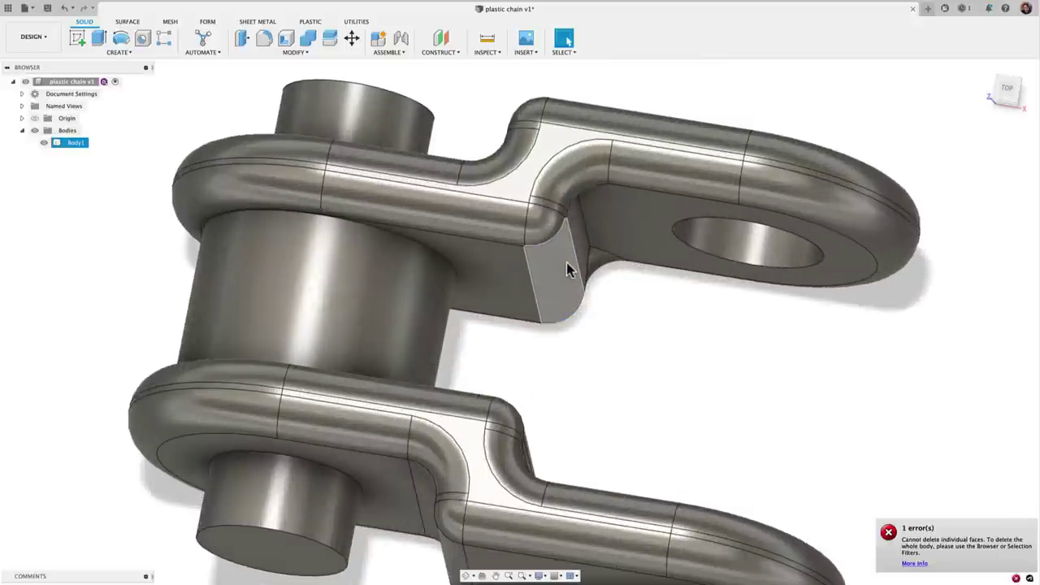
- Delete the rounded edge faces around the rear arm's bend corner, and try to delete the curved face below them
{"action": "scroll", "coordinate": [577, 224], "scroll_direction": "up", "scroll_amount": 2}
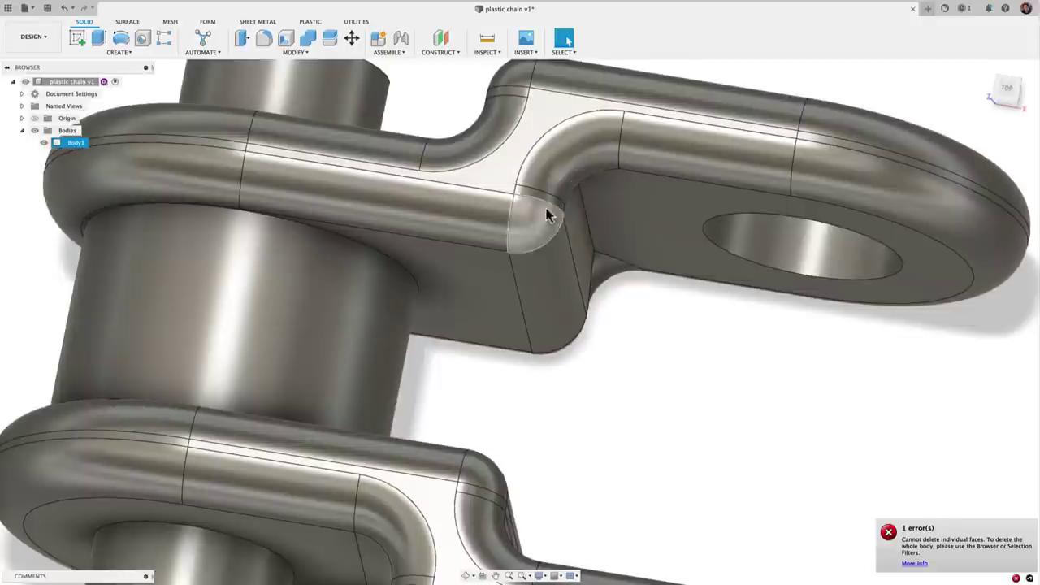
{"action": "left_click", "coordinate": [561, 164]}
{"action": "key", "text": "Delete"}
{"action": "left_click", "coordinate": [545, 187]}
{"action": "key", "text": "Delete"}
{"action": "left_click", "coordinate": [536, 213]}
{"action": "key", "text": "Delete"}
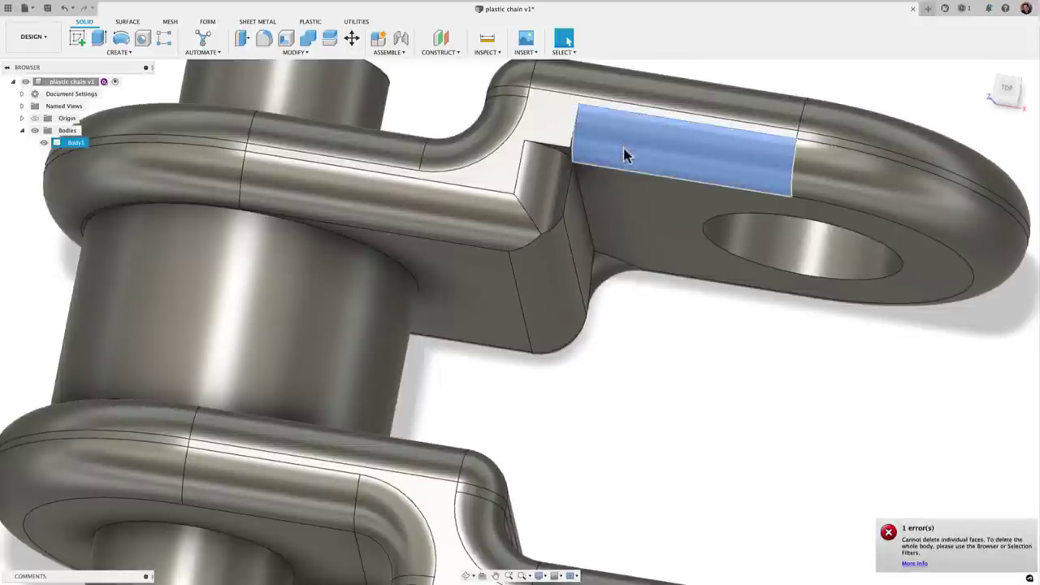
{"action": "left_click", "coordinate": [551, 282]}
{"action": "key", "text": "Delete"}
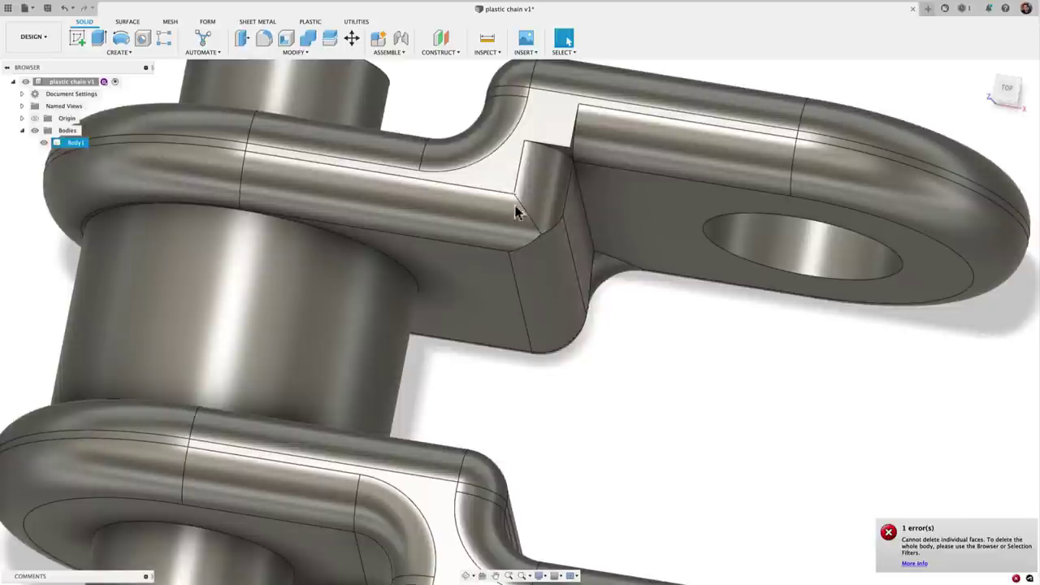
- Delete the flat upper face running along the rear arm, and undo all the face deletions
{"action": "left_click", "coordinate": [569, 135]}
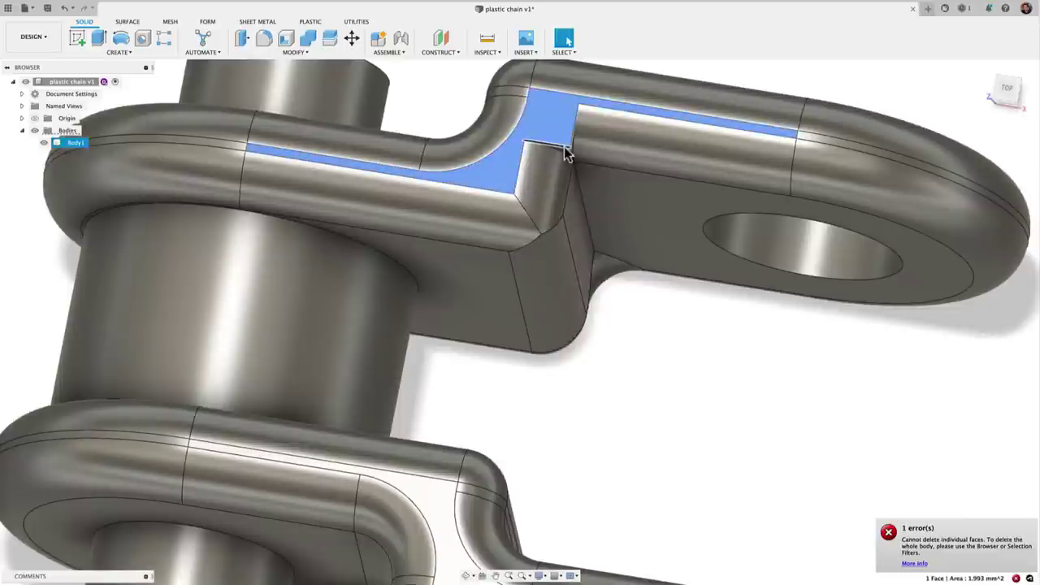
{"action": "key", "text": "Delete"}
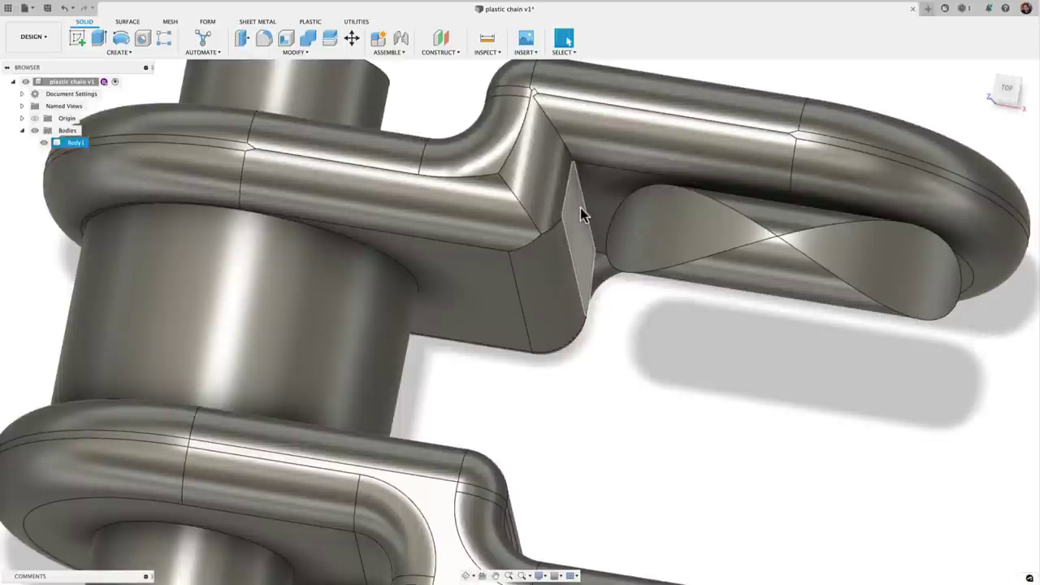
{"action": "key", "text": "super+z"}
{"action": "key", "text": "super+z"}
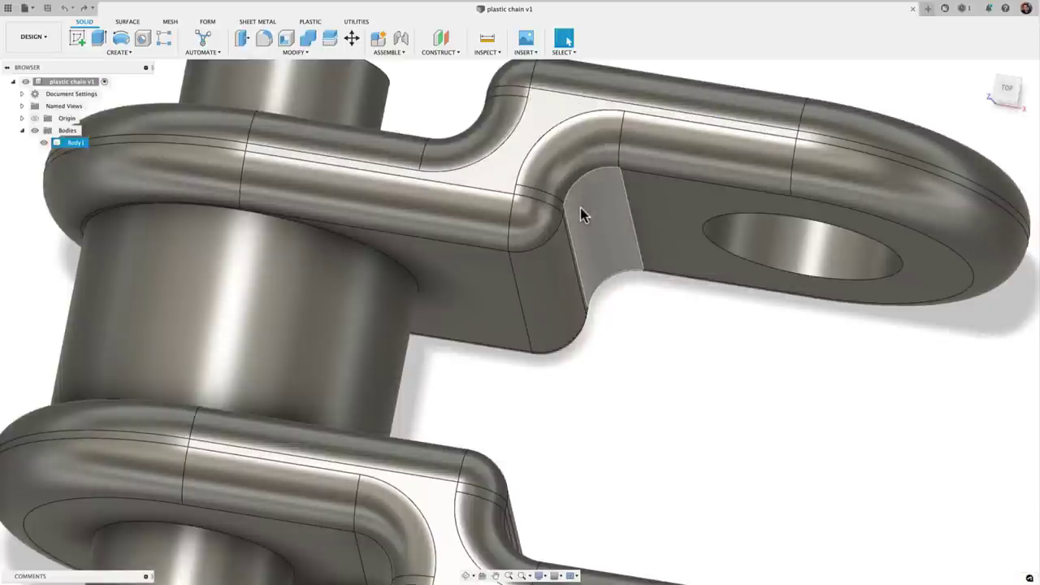
- Close the chain link design and reopen plastic chain from the Youtube Projects folder
{"action": "scroll", "coordinate": [580, 208], "scroll_direction": "down", "scroll_amount": 5}
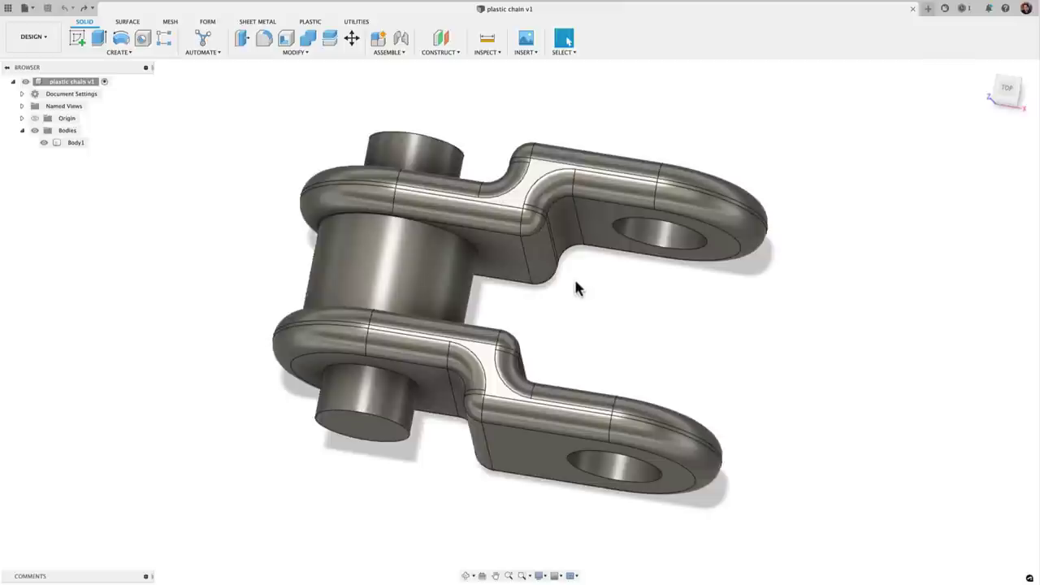
{"action": "middle_click_drag", "start_coordinate": [564, 314], "coordinate": [524, 305]}
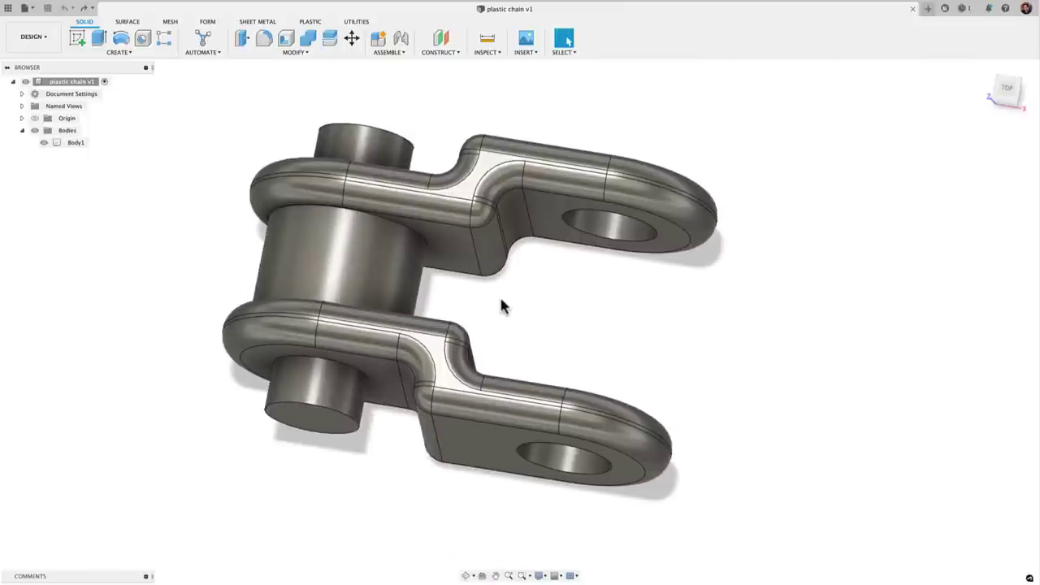
{"action": "scroll", "coordinate": [68, 195], "scroll_direction": "down", "scroll_amount": 2}
{"action": "right_click", "coordinate": [63, 135]}
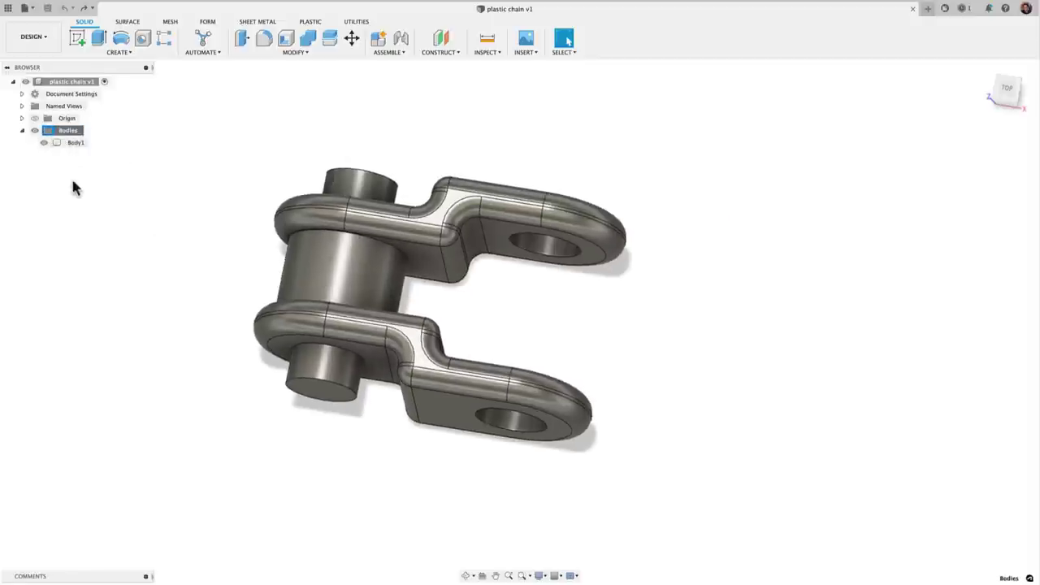
{"action": "scroll", "coordinate": [95, 197], "scroll_direction": "down", "scroll_amount": 1}
{"action": "middle_click_drag", "start_coordinate": [94, 197], "coordinate": [126, 223]}
{"action": "left_click", "coordinate": [913, 10]}
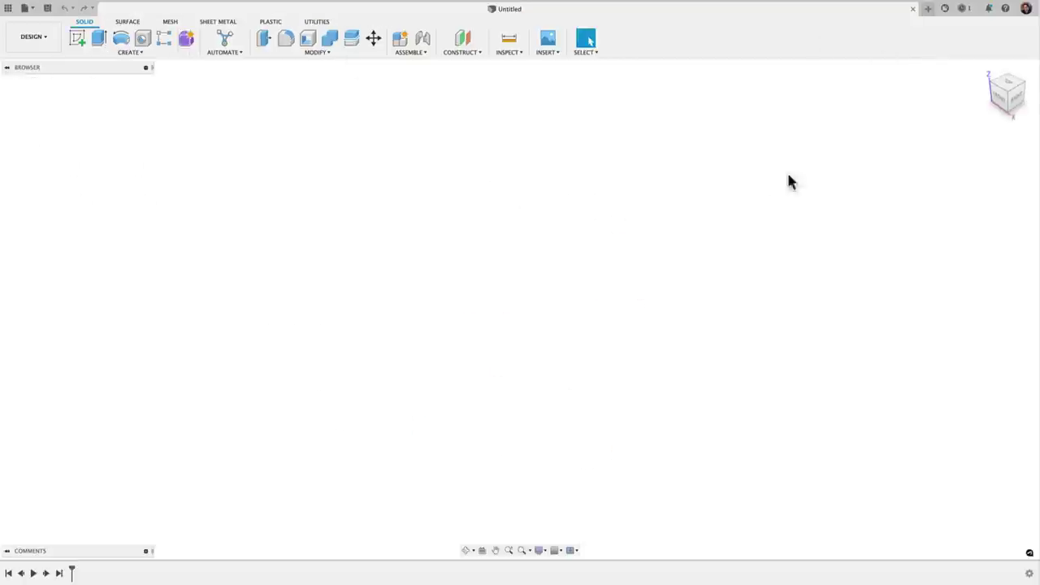
{"action": "left_click", "coordinate": [7, 8]}
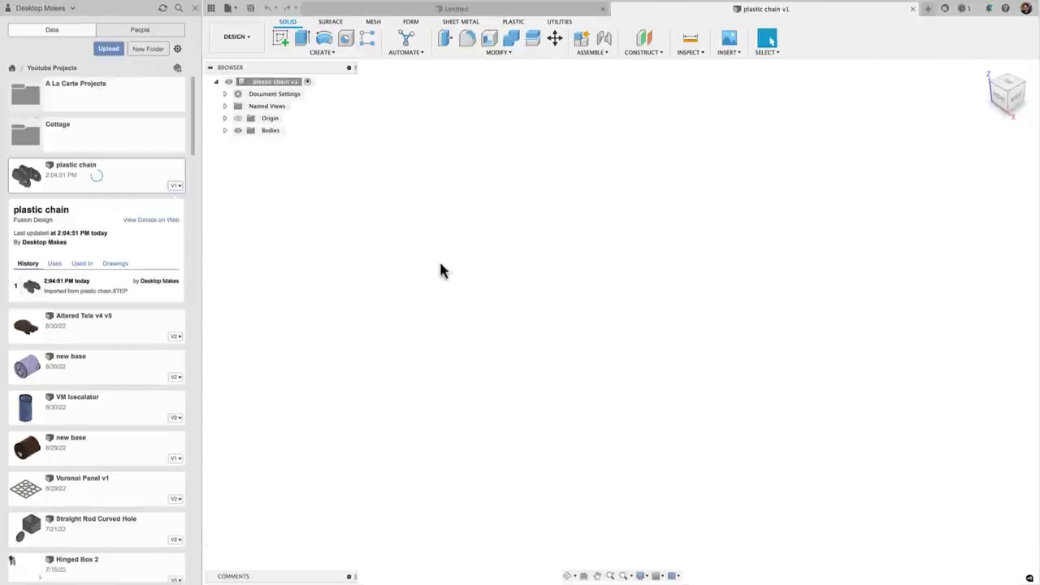
{"action": "left_click", "coordinate": [192, 9]}
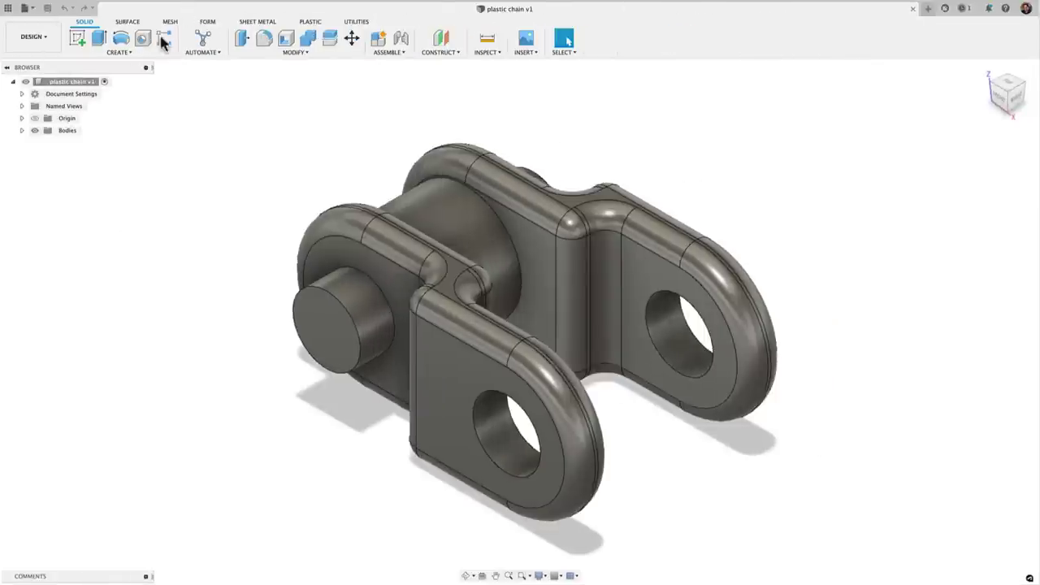
- Run Find Features on Body1 with all feature types enabled
{"action": "right_click", "coordinate": [68, 132]}
{"action": "left_click", "coordinate": [22, 130]}
{"action": "left_click", "coordinate": [22, 130]}
{"action": "right_click", "coordinate": [77, 147]}
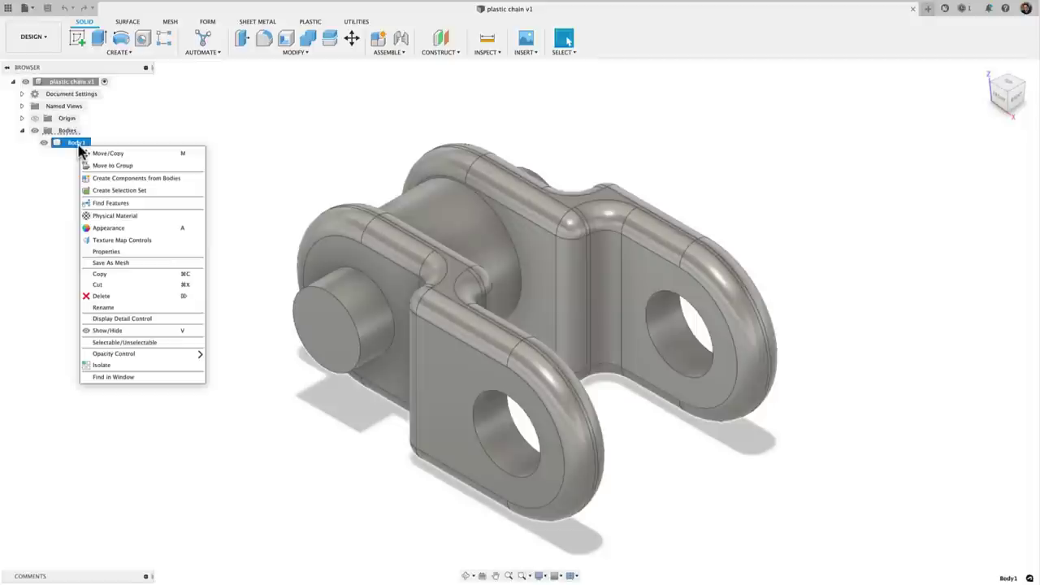
{"action": "left_click", "coordinate": [130, 204]}
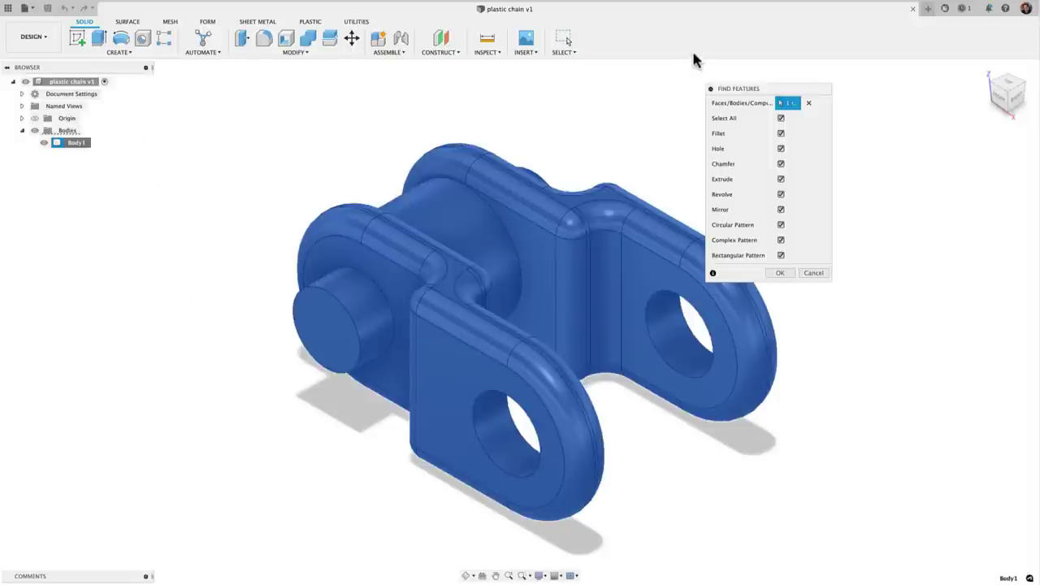
{"action": "left_click_drag", "start_coordinate": [749, 93], "coordinate": [177, 131]}
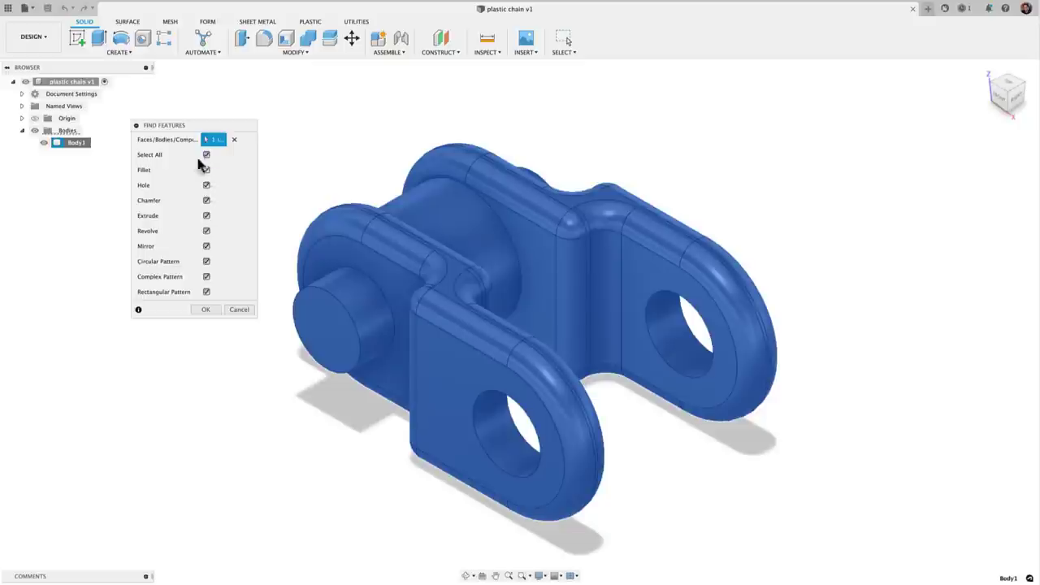
{"action": "left_click", "coordinate": [206, 310]}
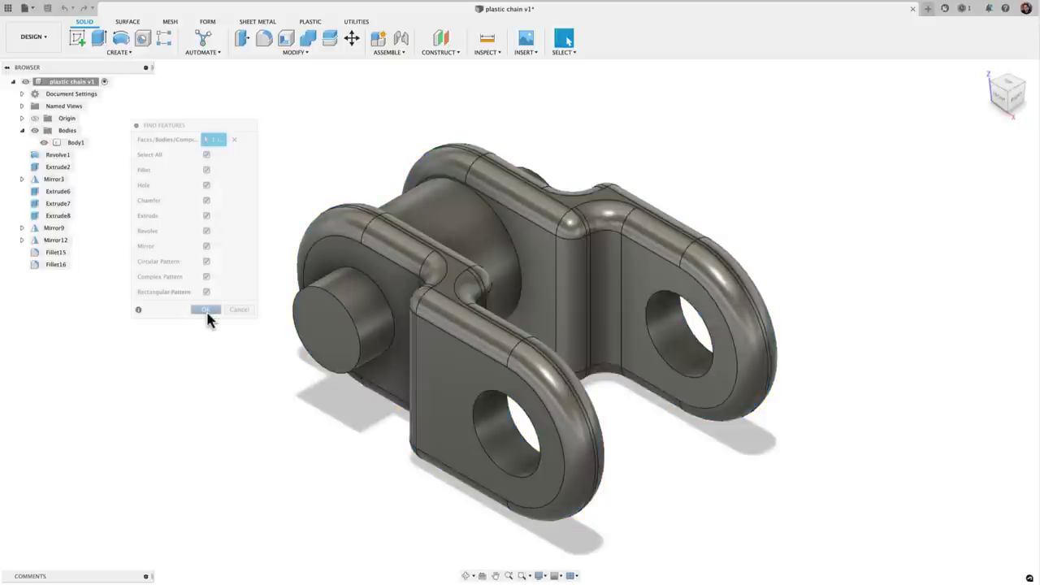
- Select the recognized revolve, extrude, mirror and fillet features one by one to examine which geometry each covers
{"action": "left_click", "coordinate": [59, 156]}
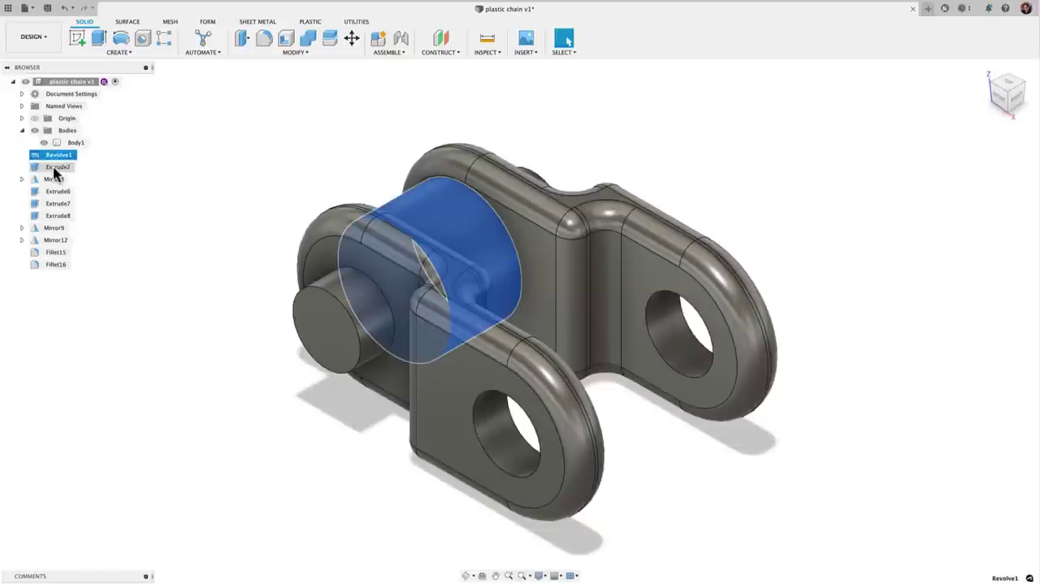
{"action": "left_click", "coordinate": [56, 167]}
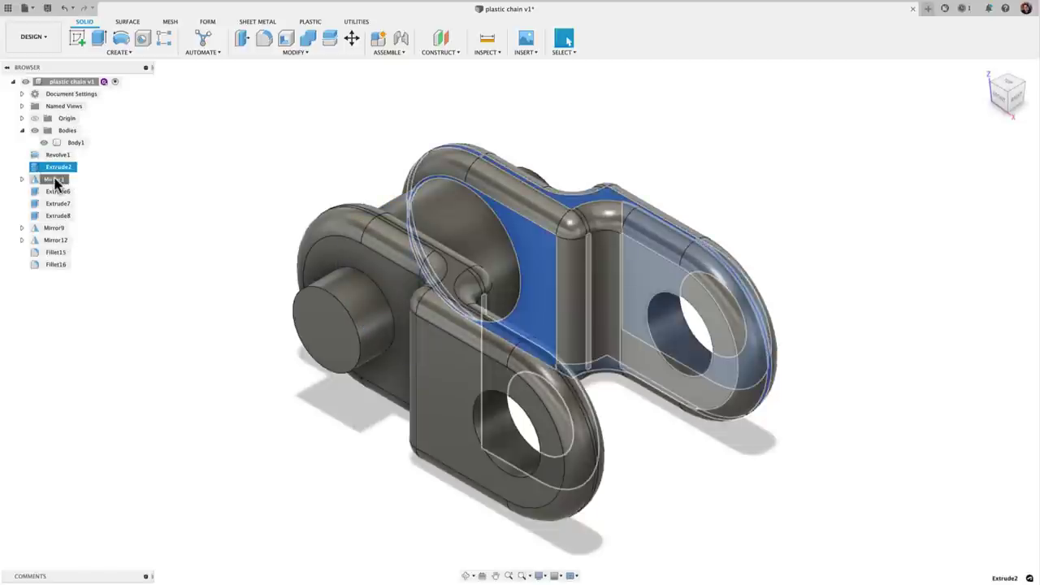
{"action": "left_click", "coordinate": [57, 190]}
{"action": "left_click", "coordinate": [57, 216]}
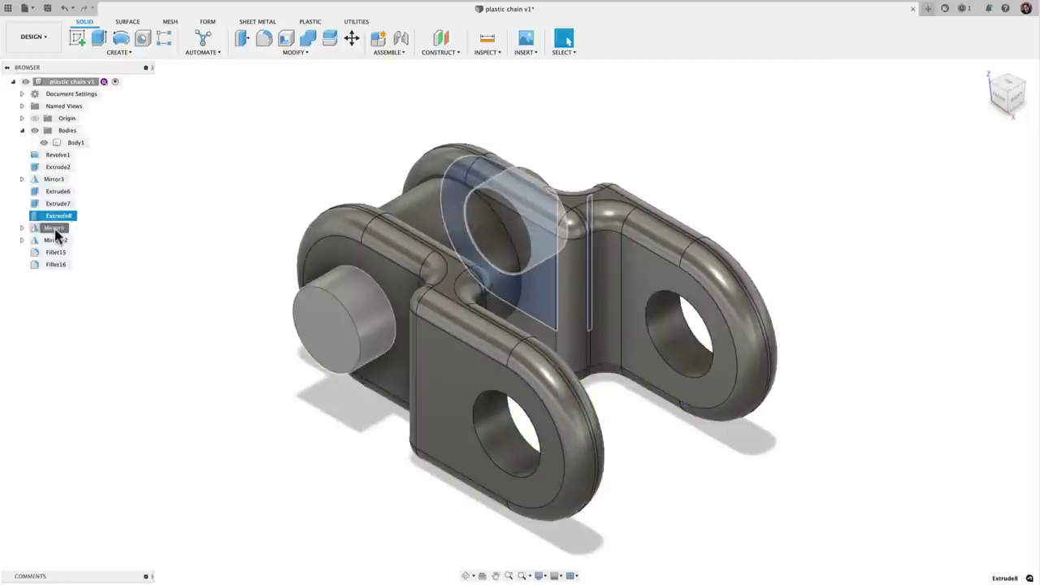
{"action": "left_click", "coordinate": [55, 230]}
{"action": "left_click", "coordinate": [57, 253]}
{"action": "left_click", "coordinate": [58, 265]}
{"action": "left_click", "coordinate": [160, 268]}
{"action": "middle_click_drag", "start_coordinate": [180, 269], "coordinate": [256, 278]}
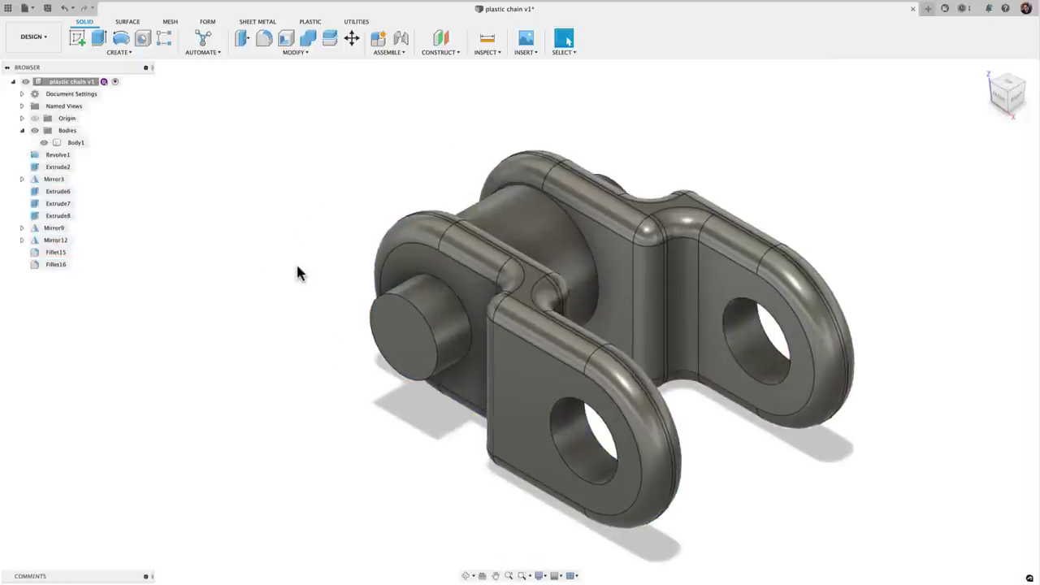
- Delete the recognized fillets Fillet16 and Fillet15, removing the rounding from the link's edges and bends
{"action": "left_click", "coordinate": [51, 265]}
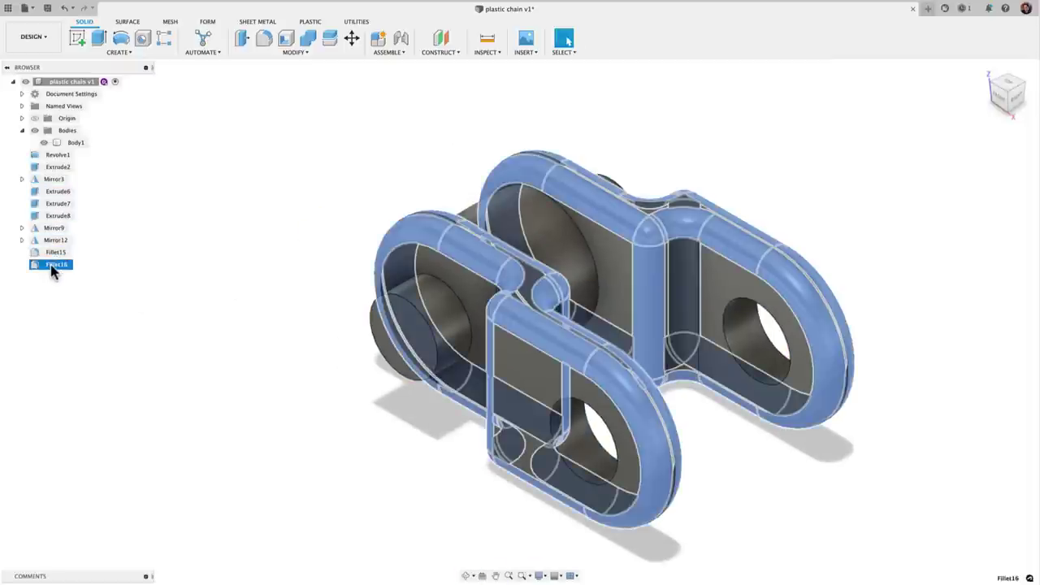
{"action": "key", "text": "Delete"}
{"action": "left_click", "coordinate": [56, 255]}
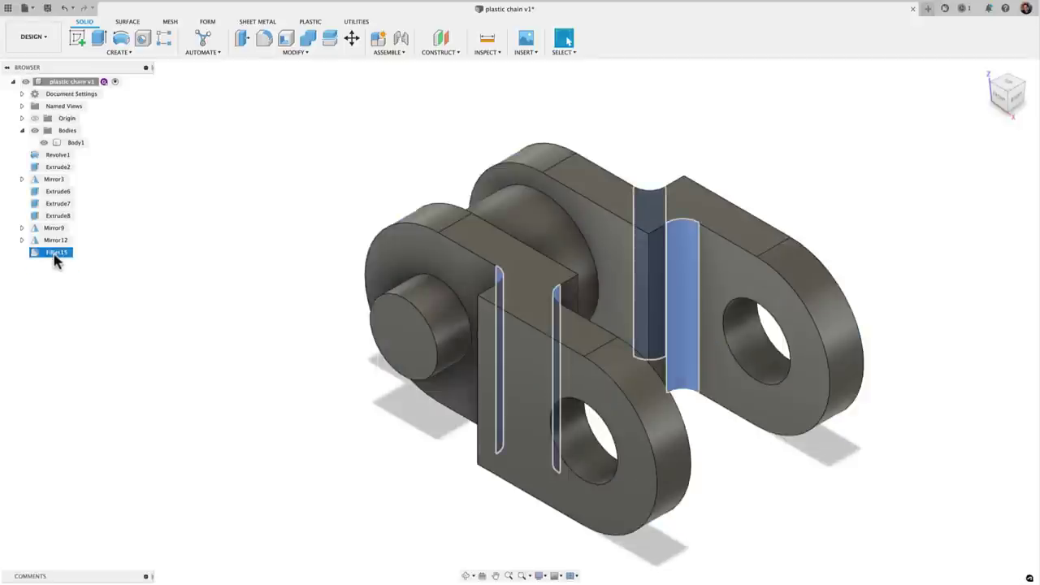
{"action": "key", "text": "Delete"}
{"action": "middle_click_drag", "start_coordinate": [399, 341], "coordinate": [362, 373]}
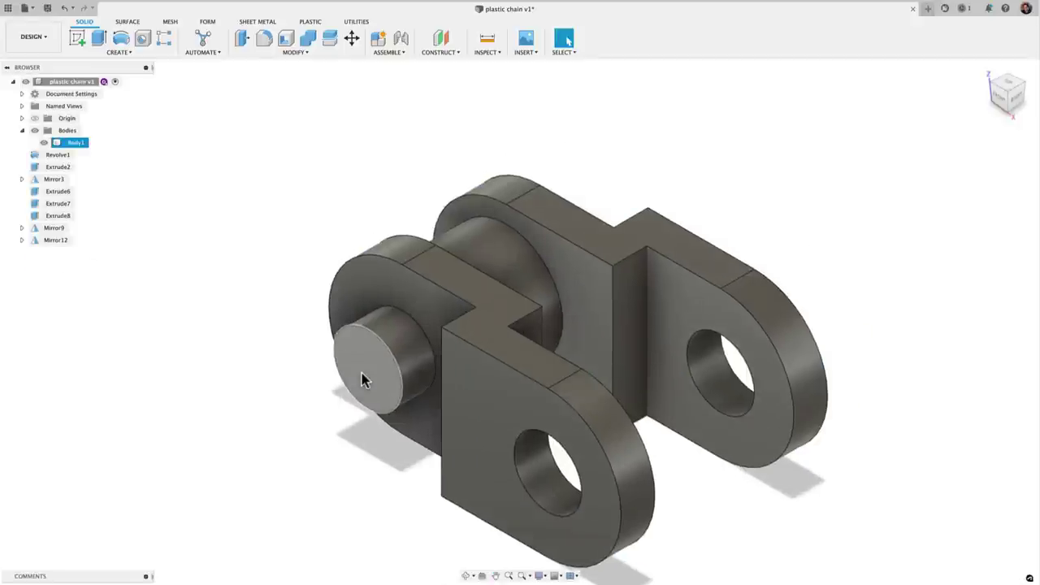
- Turn on Capture Design History for the plastic chain component
{"action": "middle_click_drag", "start_coordinate": [554, 285], "coordinate": [536, 220]}
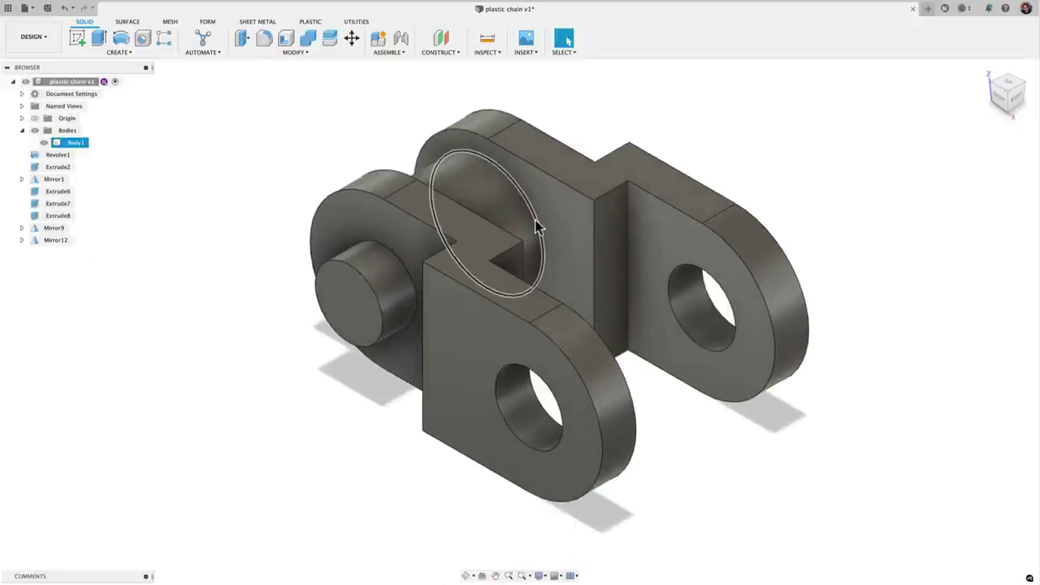
{"action": "scroll", "coordinate": [536, 221], "scroll_direction": "left", "scroll_amount": 5, "text": "shift"}
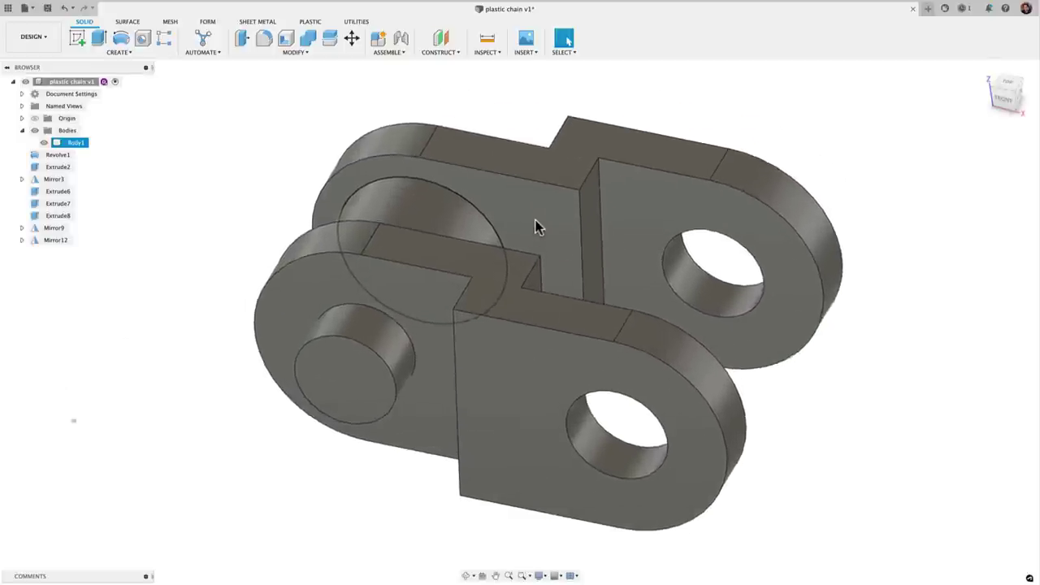
{"action": "scroll", "coordinate": [536, 221], "scroll_direction": "down", "scroll_amount": 2, "text": "shift"}
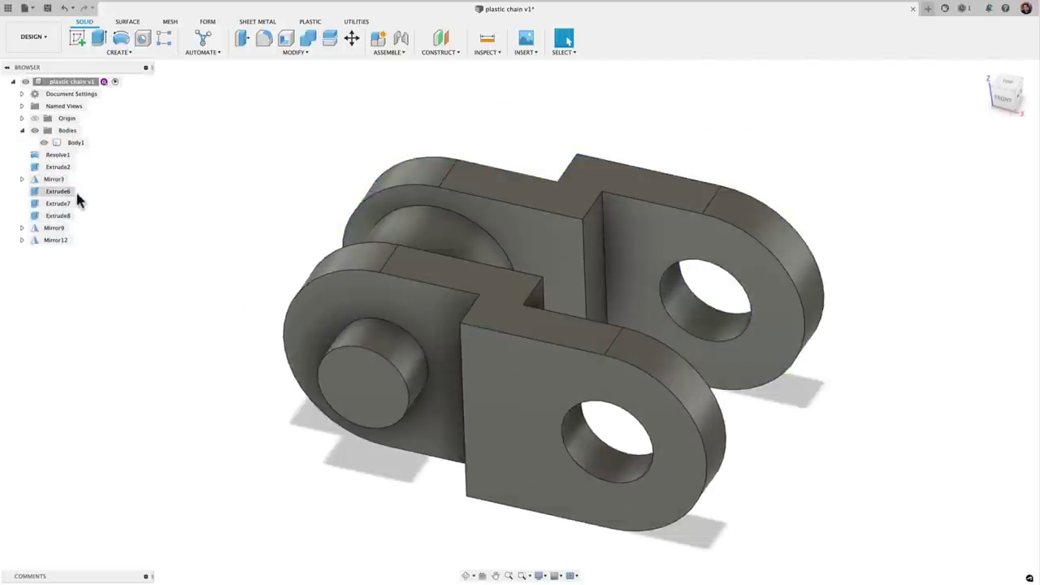
{"action": "middle_click_drag", "start_coordinate": [209, 253], "coordinate": [260, 294], "text": "shift"}
{"action": "scroll", "coordinate": [259, 290], "scroll_direction": "down", "scroll_amount": 5, "text": "shift"}
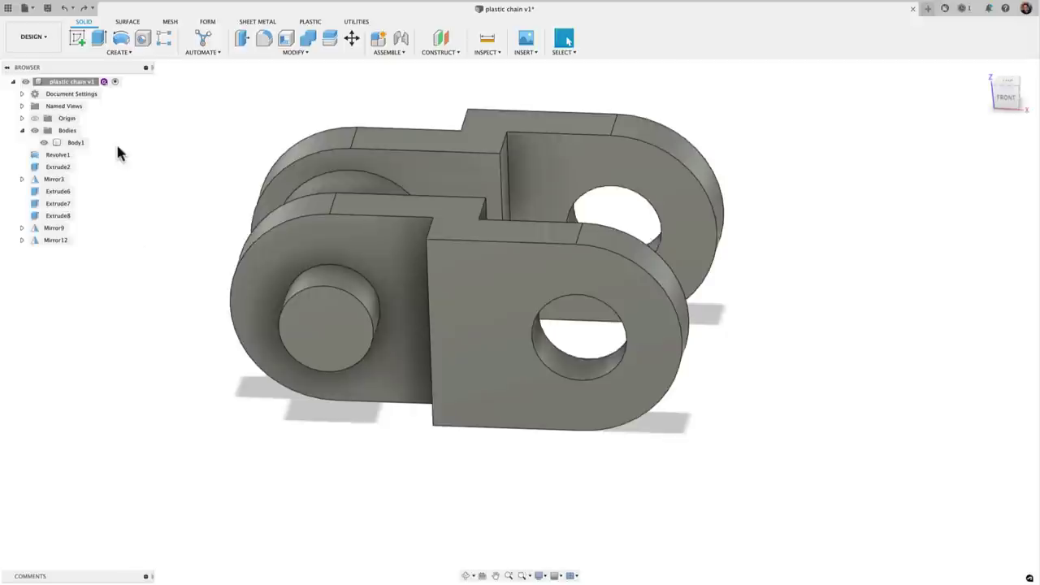
{"action": "right_click", "coordinate": [73, 83]}
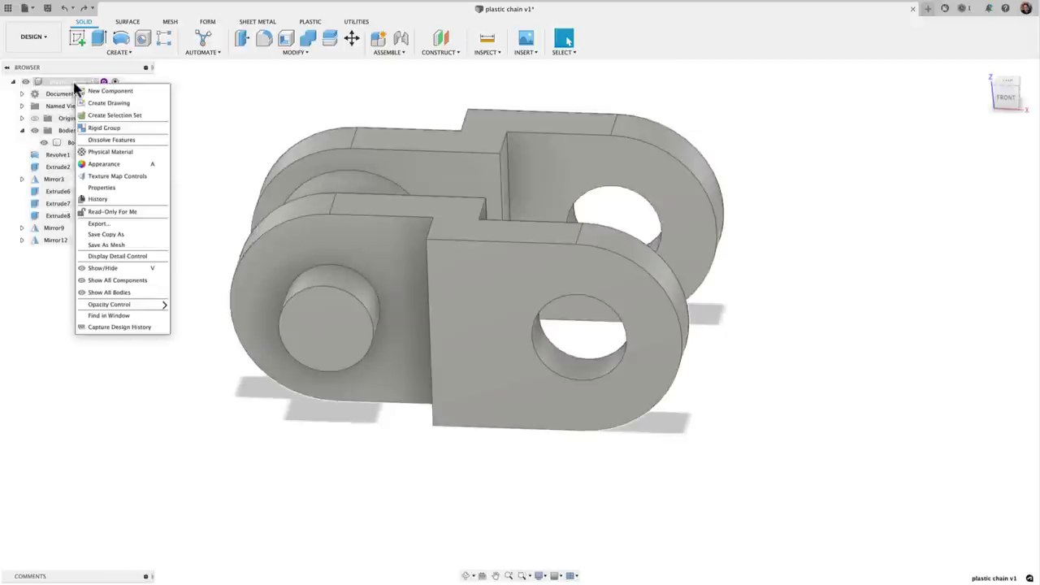
{"action": "left_click", "coordinate": [98, 327]}
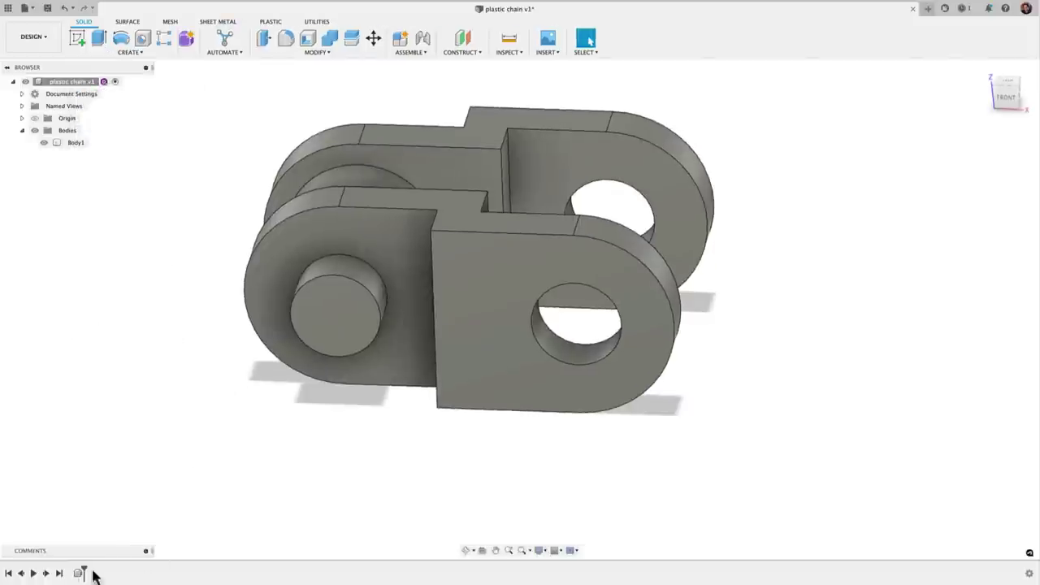
- Examine the cylindrical pin on the link's front side from several angles, selecting its faces
{"action": "middle_click_drag", "start_coordinate": [278, 437], "coordinate": [260, 439]}
{"action": "middle_click_drag", "start_coordinate": [275, 353], "coordinate": [295, 572], "text": "shift"}
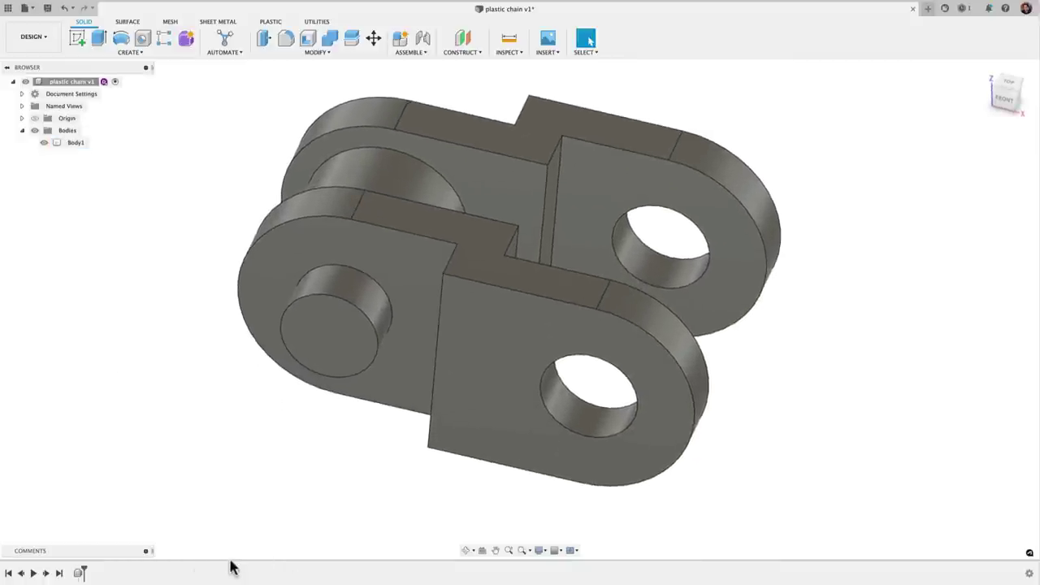
{"action": "scroll", "coordinate": [114, 489], "scroll_direction": "down", "scroll_amount": 2}
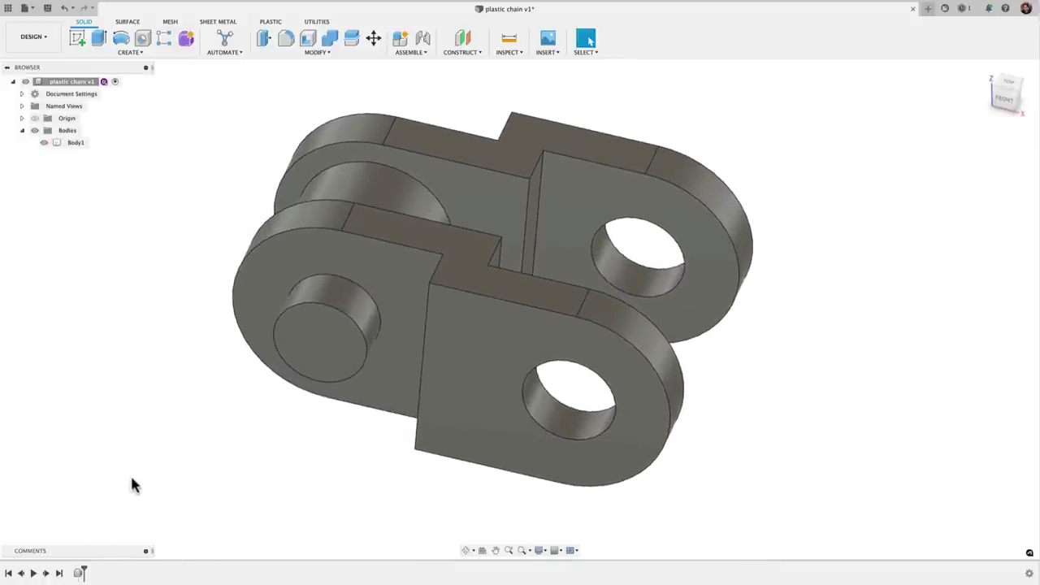
{"action": "middle_click_drag", "start_coordinate": [260, 353], "coordinate": [320, 352]}
{"action": "scroll", "coordinate": [347, 321], "scroll_direction": "up", "scroll_amount": 3}
{"action": "scroll", "coordinate": [346, 326], "scroll_direction": "down", "scroll_amount": 4}
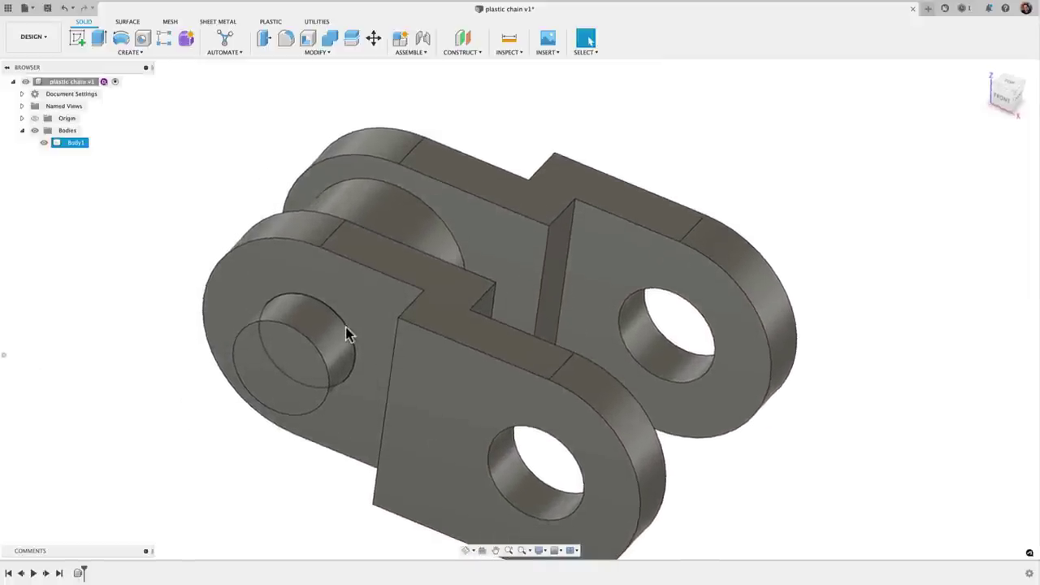
{"action": "left_click", "coordinate": [339, 323]}
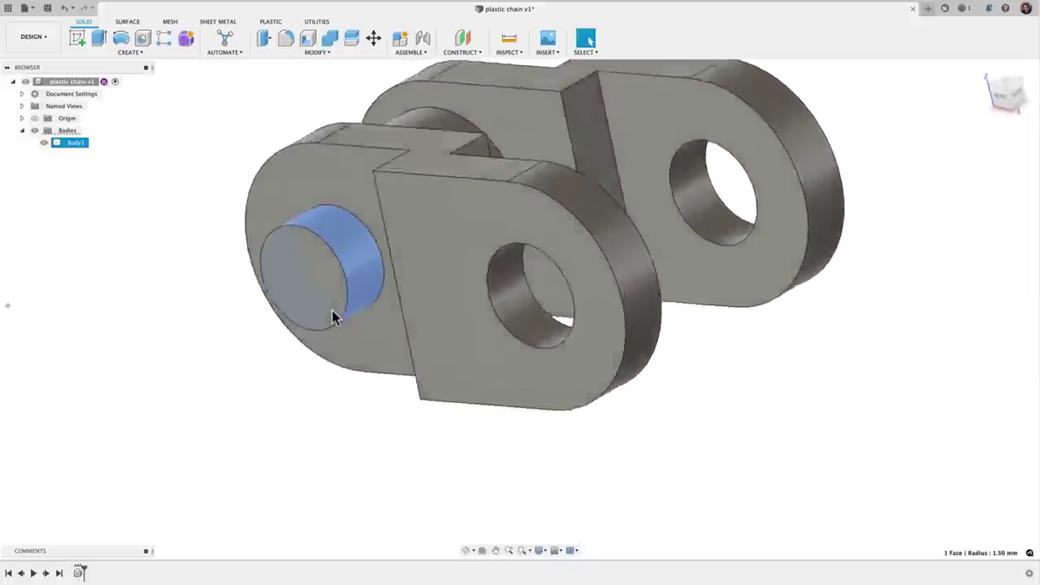
{"action": "middle_click_drag", "start_coordinate": [333, 310], "coordinate": [318, 241], "text": "shift"}
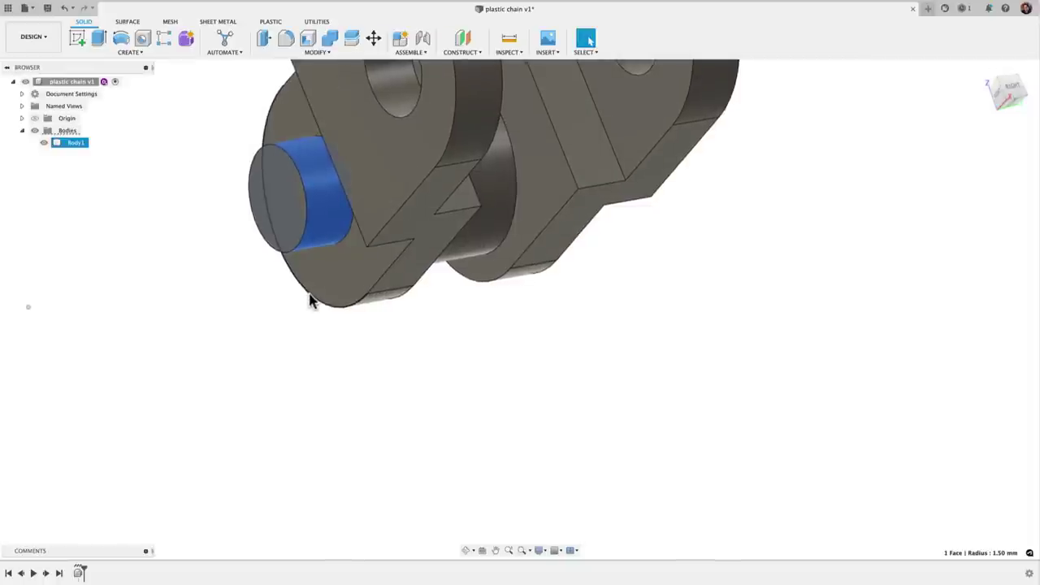
{"action": "middle_click_drag", "start_coordinate": [311, 301], "coordinate": [285, 248], "text": "shift"}
{"action": "left_click", "coordinate": [283, 241]}
{"action": "scroll", "coordinate": [308, 293], "scroll_direction": "down", "scroll_amount": 2}
{"action": "middle_click_drag", "start_coordinate": [308, 293], "coordinate": [367, 351], "text": "shift"}
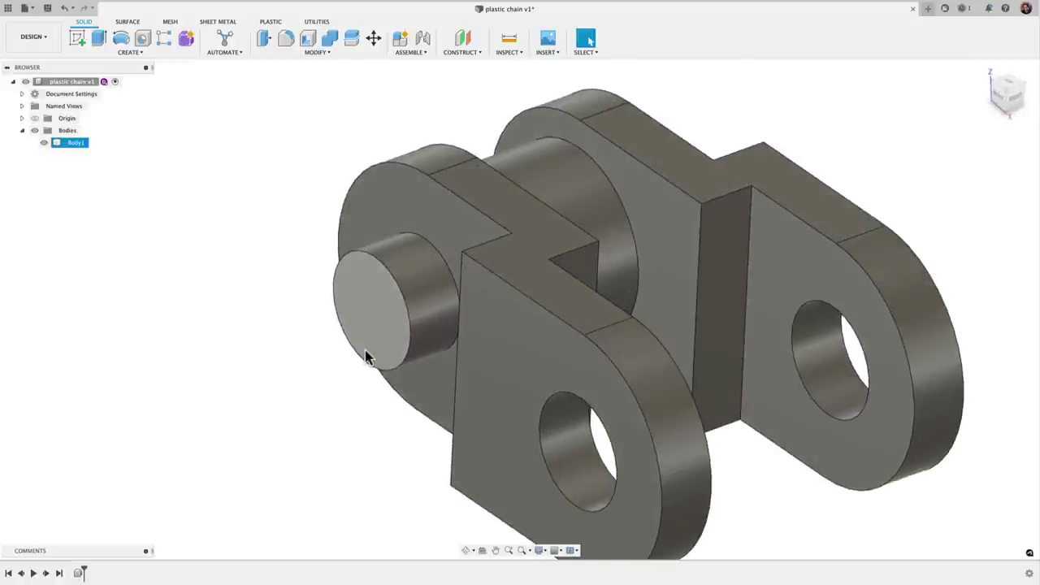
{"action": "left_click", "coordinate": [414, 271]}
{"action": "left_click", "coordinate": [289, 254]}
{"action": "mouse_move", "coordinate": [287, 254]}
{"action": "middle_mouse_down", "text": "shift"}
{"action": "mouse_move", "coordinate": [418, 308]}
{"action": "mouse_move", "coordinate": [318, 338]}
{"action": "mouse_move", "coordinate": [307, 351]}
{"action": "middle_mouse_up", "text": "shift"}
{"action": "left_click", "coordinate": [294, 351]}
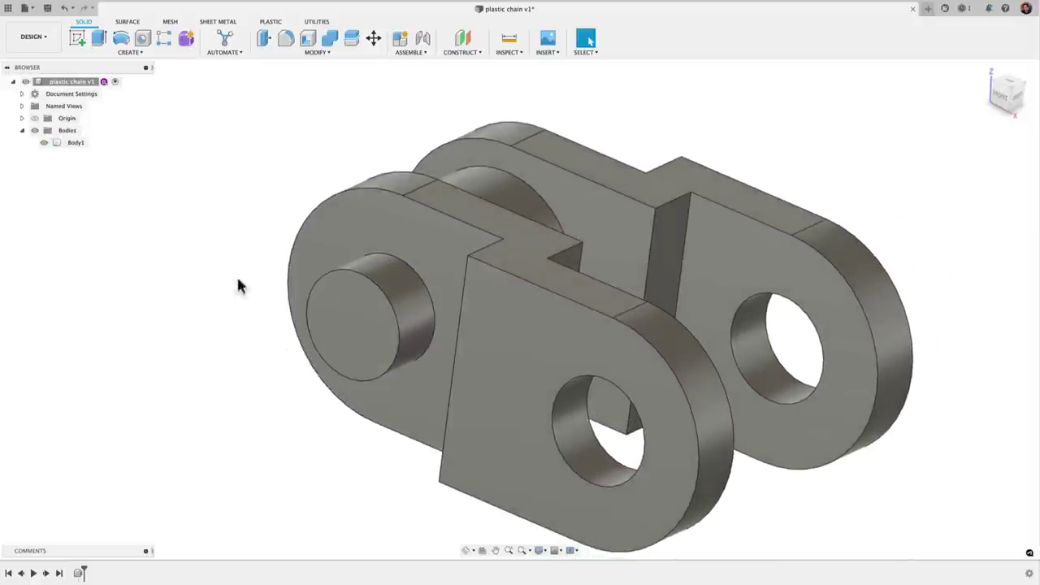
- Sketch on the flat side face around the front pin, projecting the pin's end face into it, and finish the sketch
{"action": "left_click", "coordinate": [75, 41]}
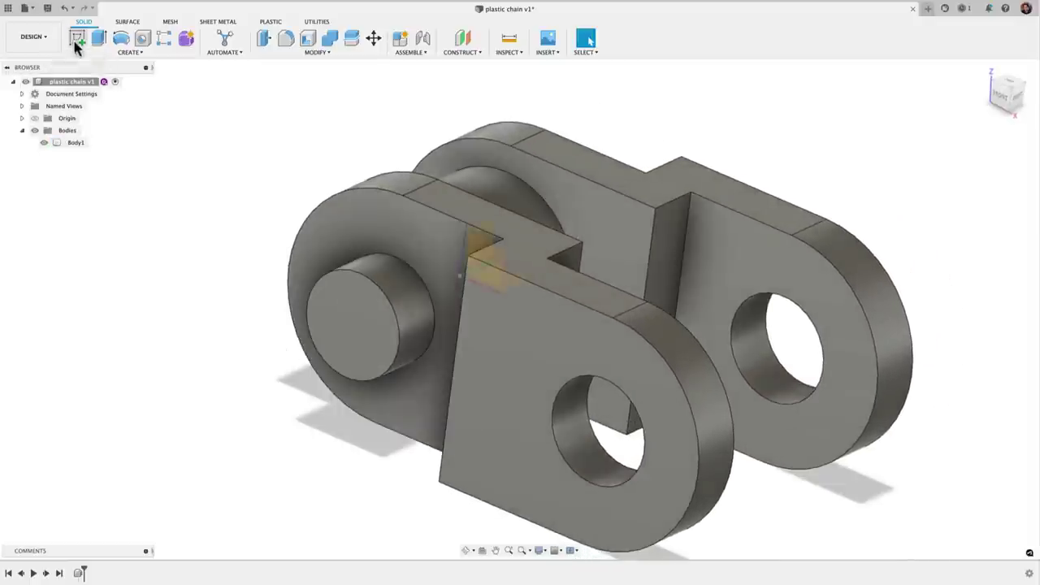
{"action": "left_click", "coordinate": [372, 226]}
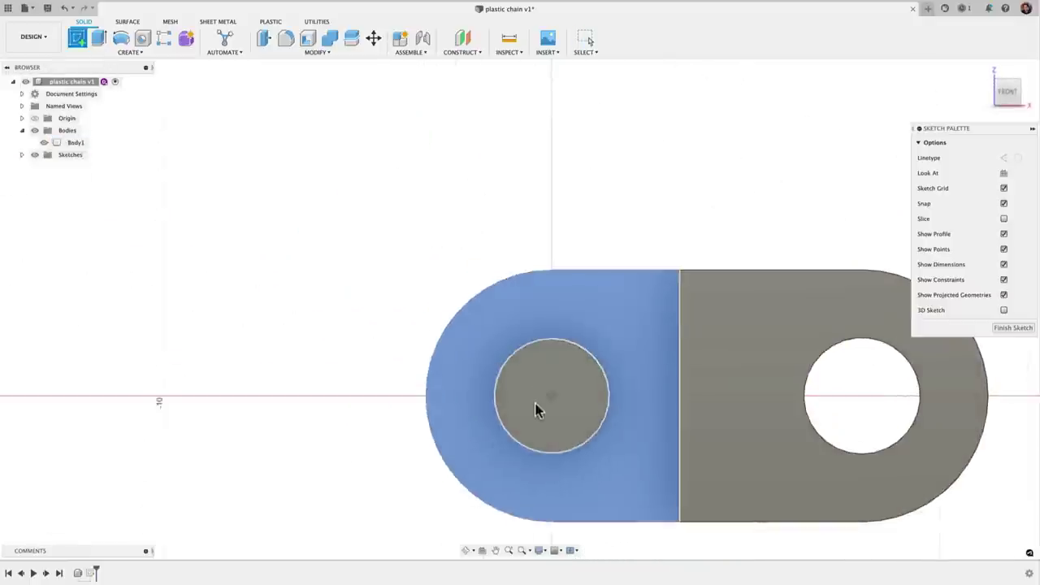
{"action": "key", "text": "p"}
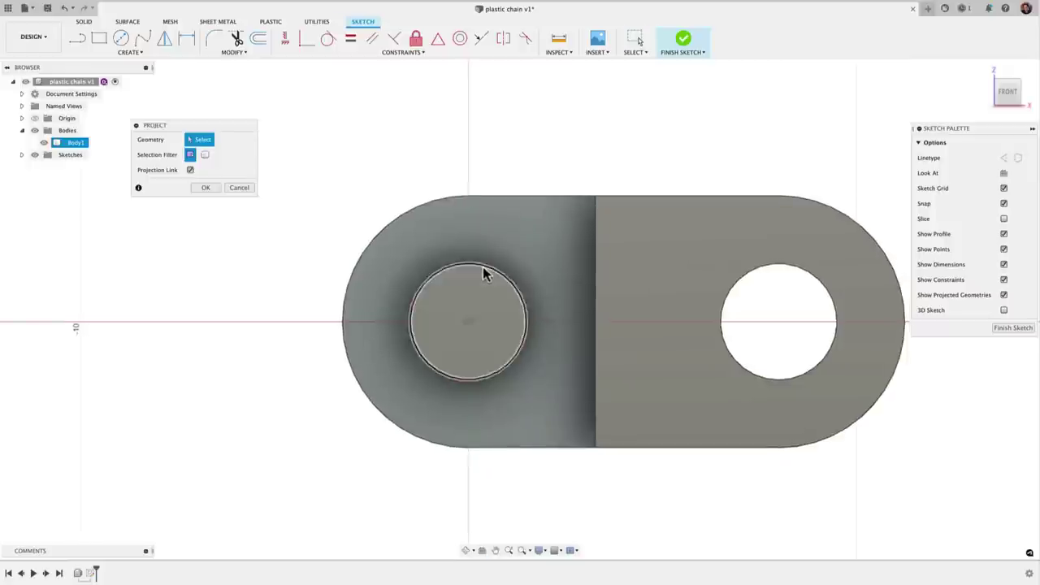
{"action": "left_click", "coordinate": [484, 275]}
{"action": "middle_click_drag", "start_coordinate": [597, 351], "coordinate": [599, 178], "text": "shift"}
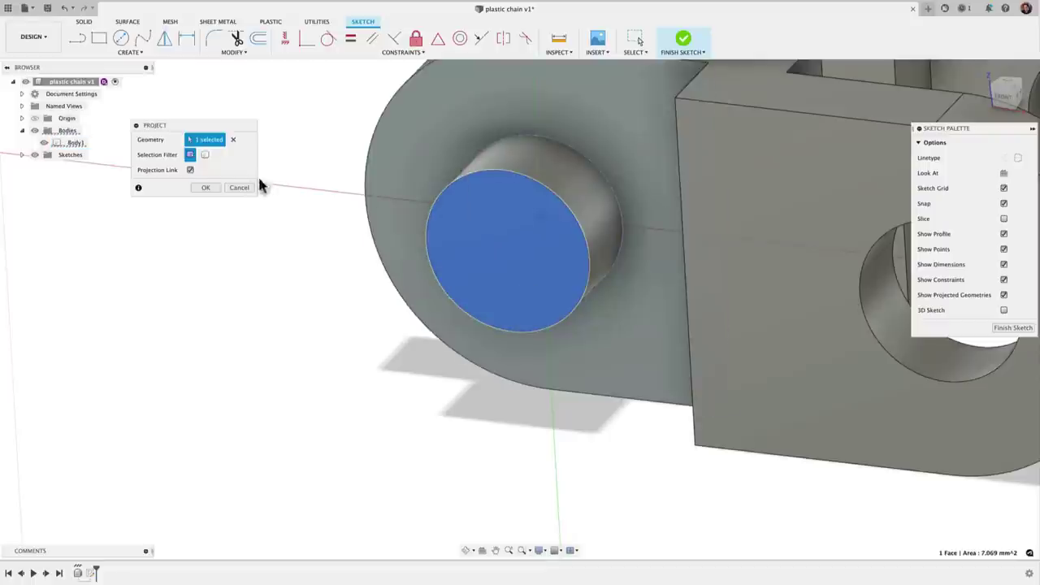
{"action": "left_click", "coordinate": [206, 187]}
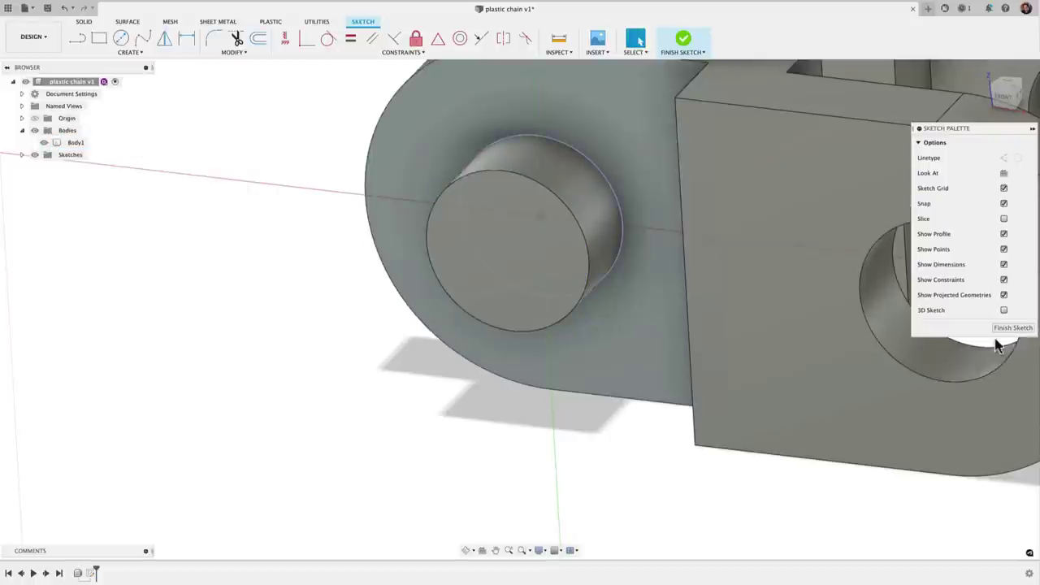
{"action": "left_click", "coordinate": [1007, 328]}
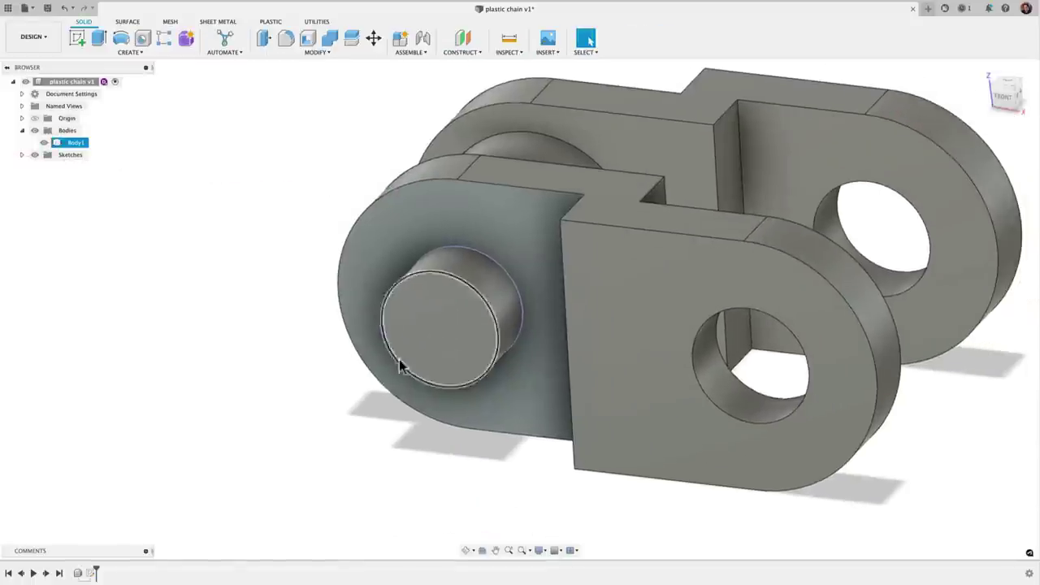
- Cut away the front pin by extruding its end face with extent To Object up to the flat side face behind it
{"action": "left_click", "coordinate": [406, 360]}
{"action": "key", "text": "e"}
{"action": "scroll", "coordinate": [401, 385], "scroll_direction": "up", "scroll_amount": 3}
{"action": "left_click_drag", "start_coordinate": [424, 334], "coordinate": [447, 313]}
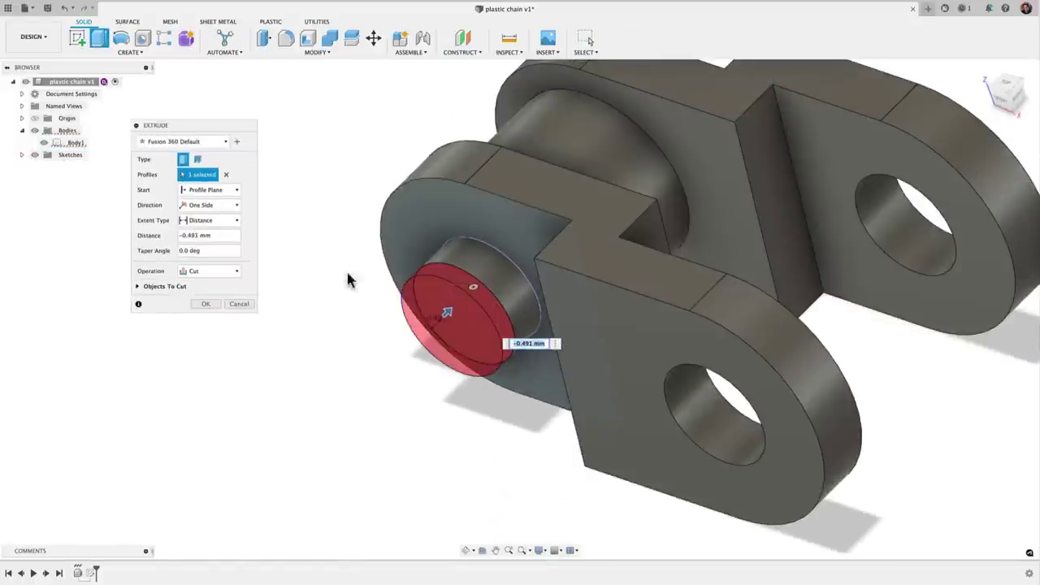
{"action": "left_click", "coordinate": [208, 220]}
{"action": "left_click", "coordinate": [203, 243]}
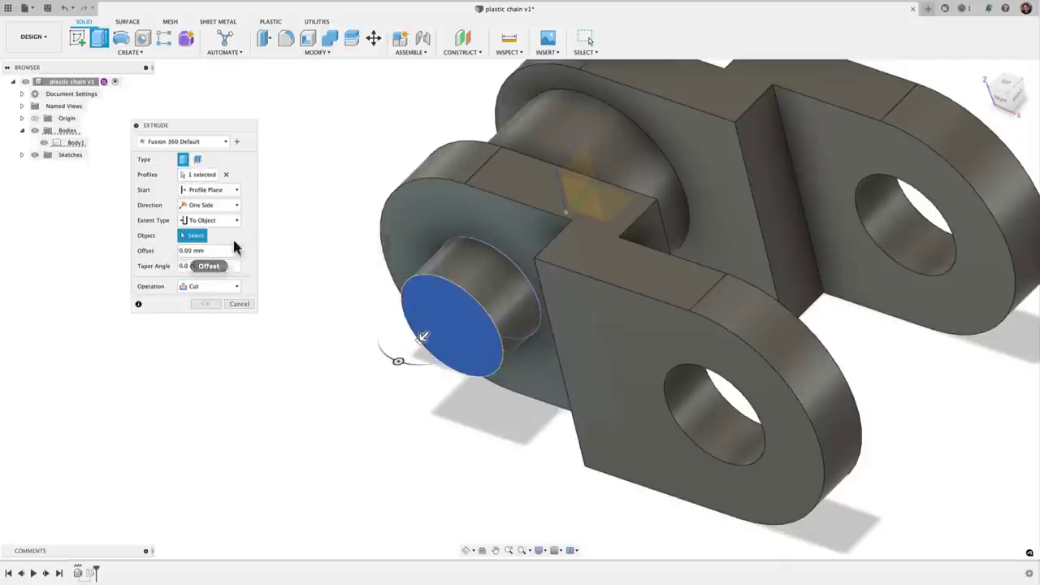
{"action": "left_click", "coordinate": [421, 216]}
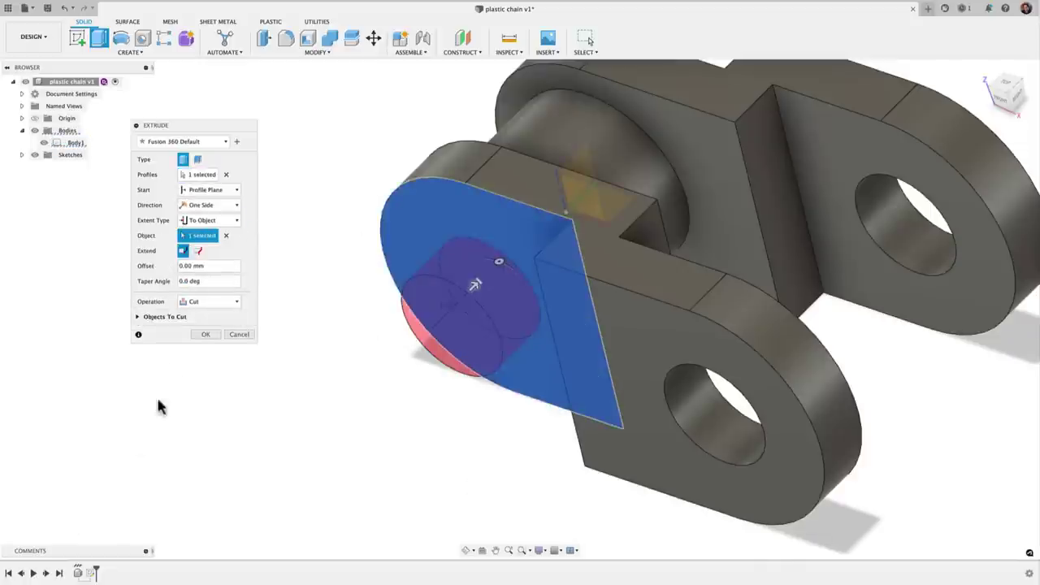
{"action": "left_click", "coordinate": [204, 335]}
{"action": "scroll", "coordinate": [257, 439], "scroll_direction": "down", "scroll_amount": 3}
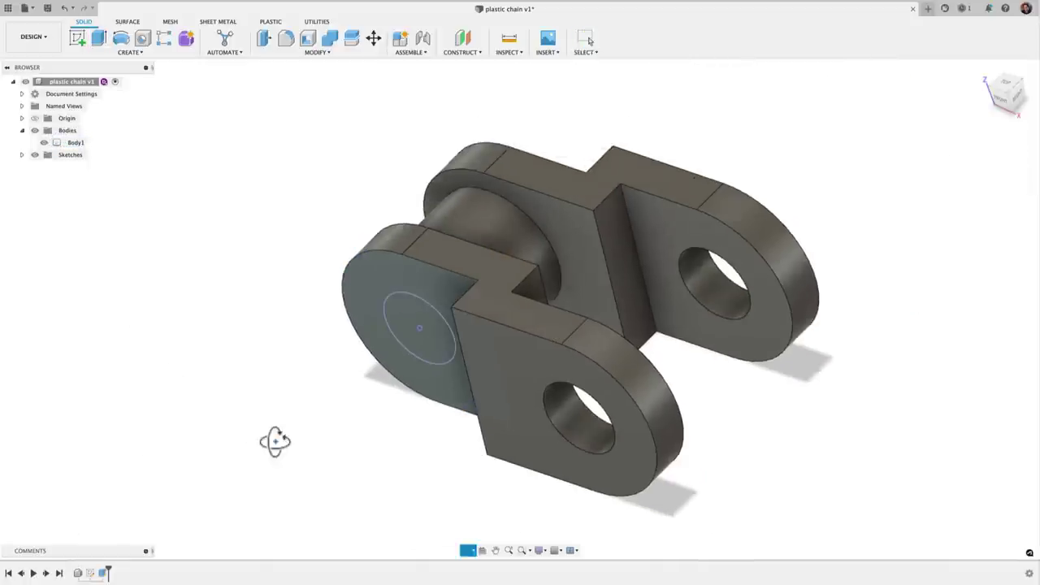
{"action": "key", "text": "Escape"}
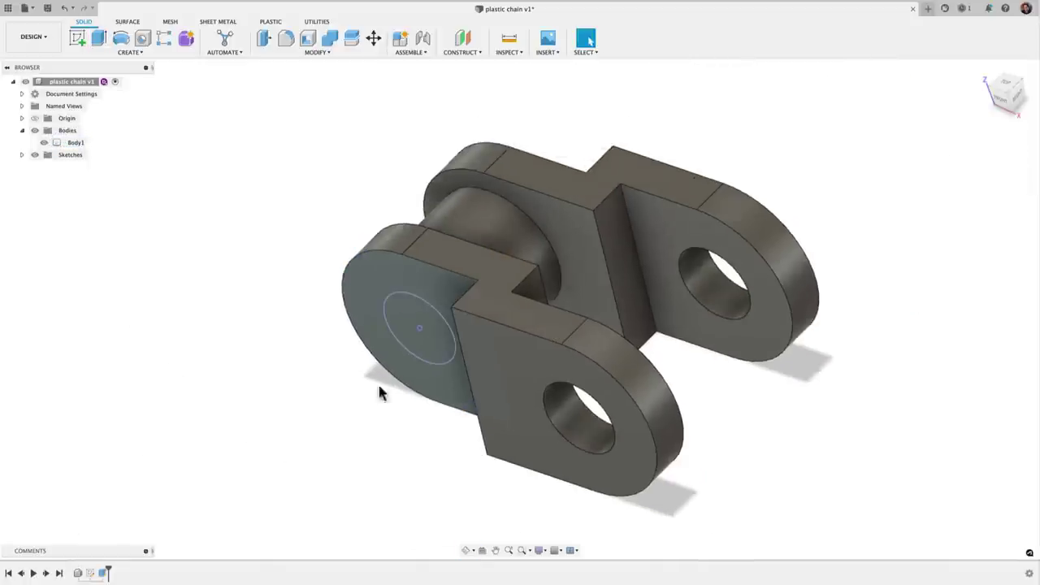
- Extrude the projected circle 1 mm outward with a -45° taper angle, joining it to the body as a conical pin
{"action": "left_click", "coordinate": [424, 353]}
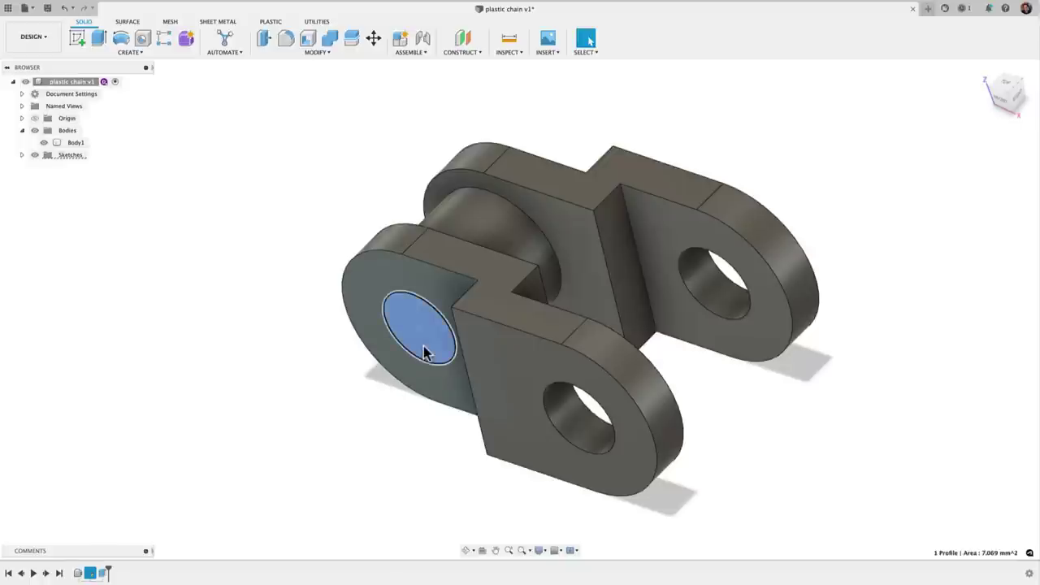
{"action": "key", "text": "e"}
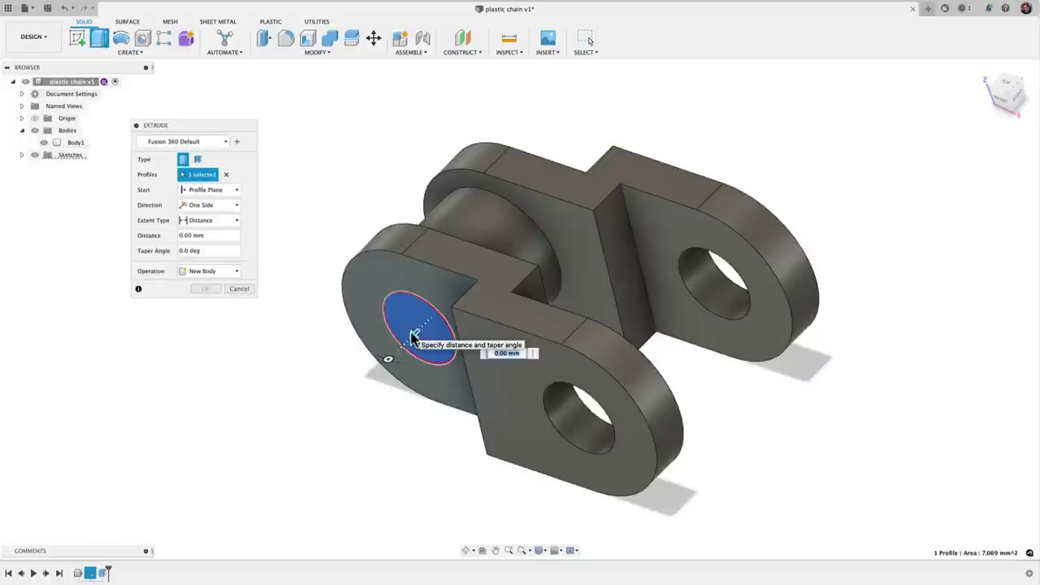
{"action": "left_click_drag", "start_coordinate": [410, 333], "coordinate": [407, 348]}
{"action": "type", "text": "1"}
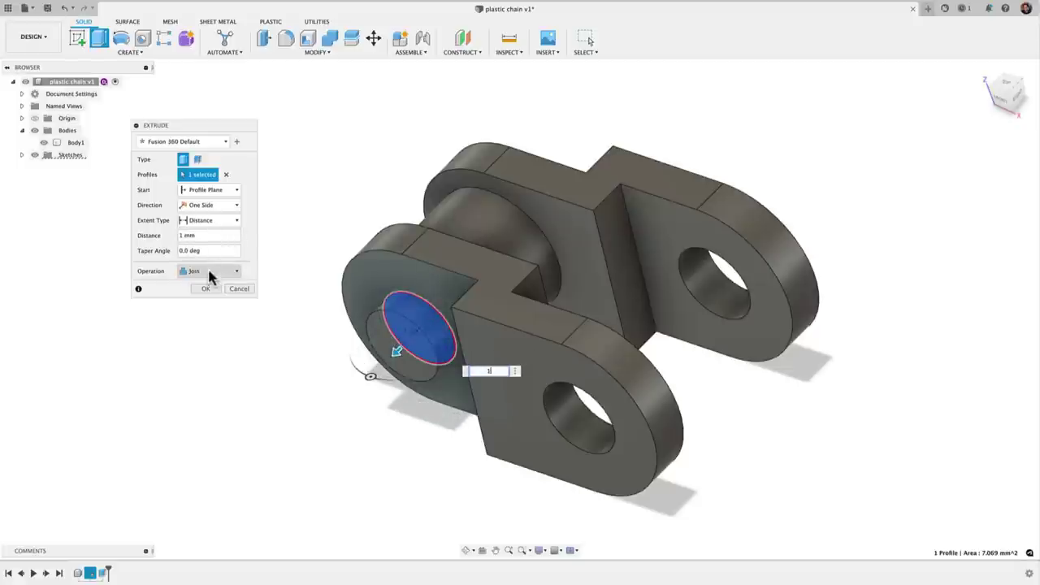
{"action": "key", "text": "Tab"}
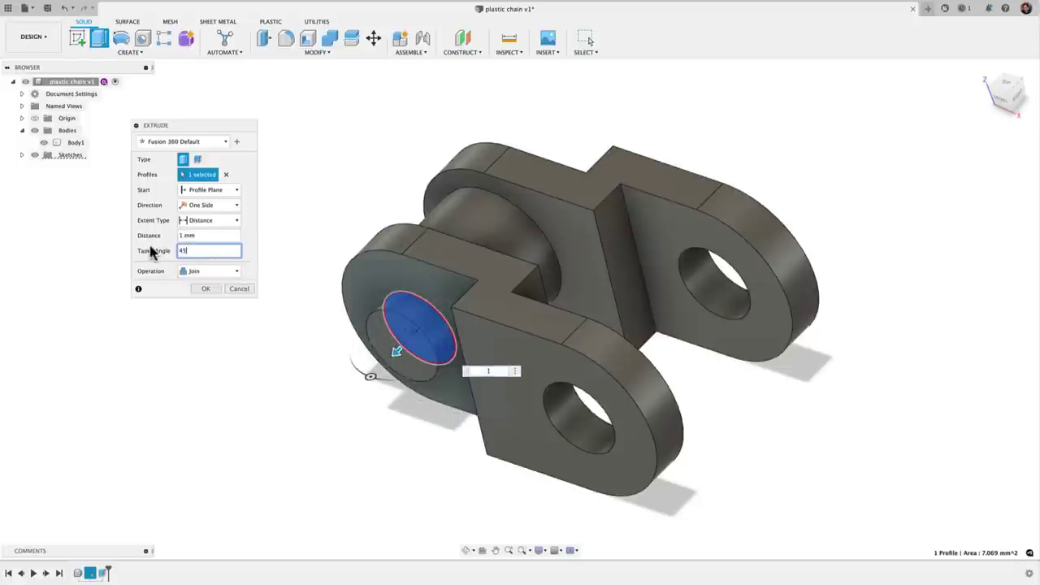
{"action": "left_click_drag", "start_coordinate": [193, 251], "coordinate": [171, 251]}
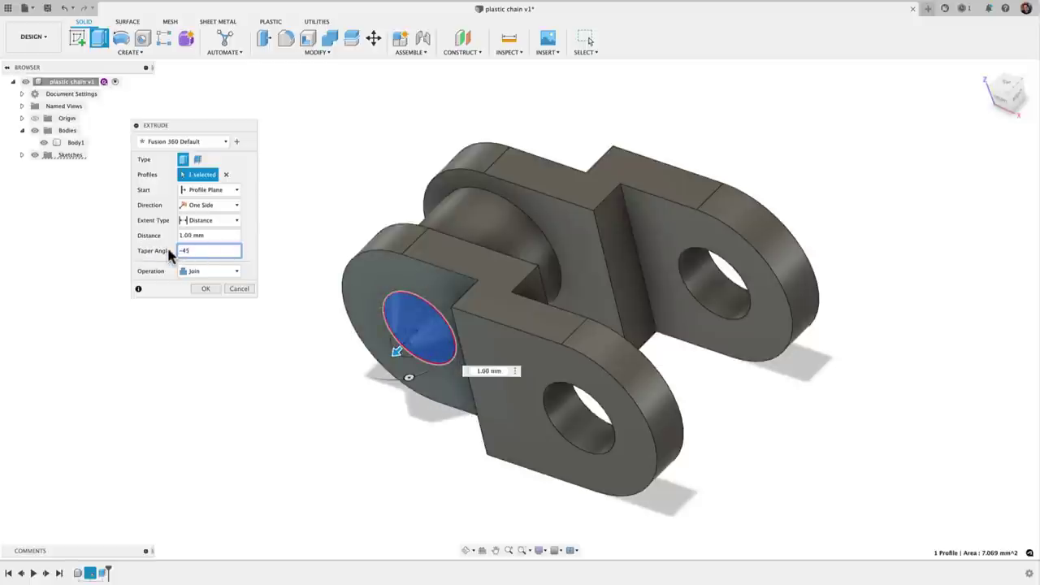
{"action": "mouse_move", "coordinate": [329, 375]}
{"action": "middle_mouse_down", "text": "shift"}
{"action": "mouse_move", "coordinate": [311, 375]}
{"action": "mouse_move", "coordinate": [338, 369]}
{"action": "middle_mouse_up", "text": "shift"}
{"action": "left_click", "coordinate": [203, 288]}
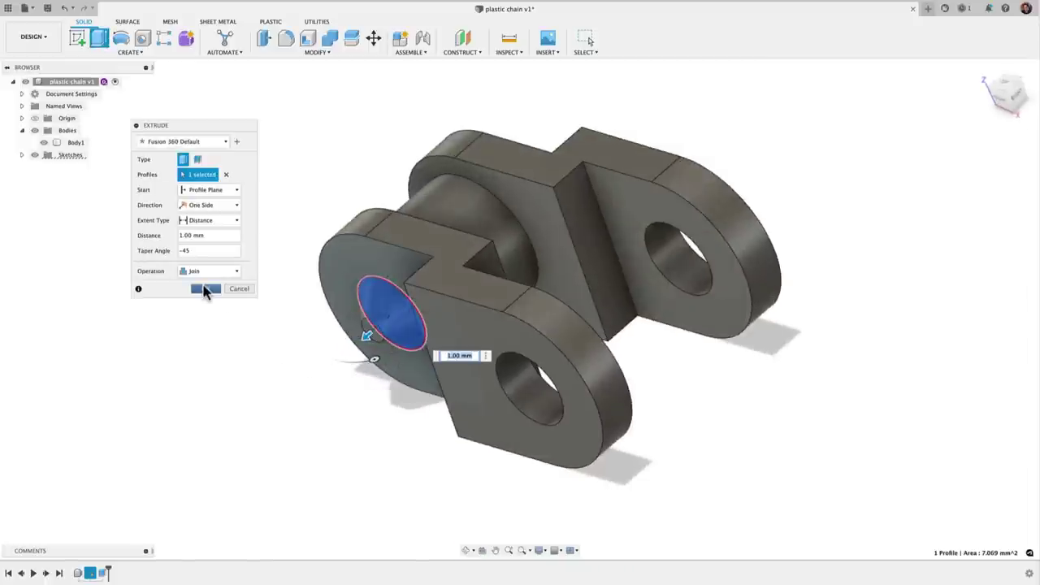
- Delete the cylindrical pin on the opposite side of the link by removing its cylindrical face
{"action": "middle_click_drag", "start_coordinate": [325, 427], "coordinate": [360, 399], "text": "shift"}
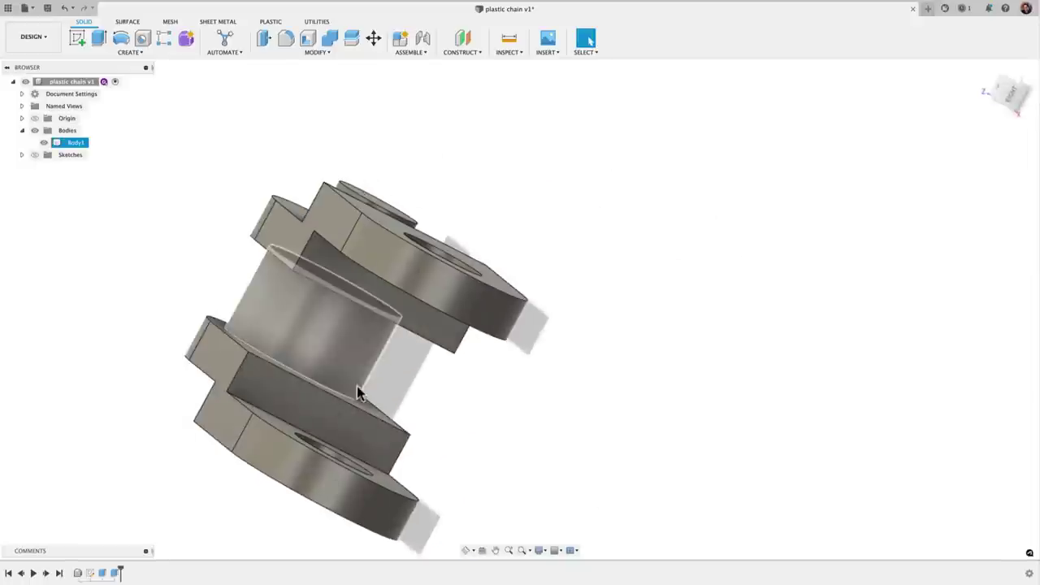
{"action": "middle_click_drag", "start_coordinate": [357, 386], "coordinate": [370, 406], "text": "shift"}
{"action": "middle_click_drag", "start_coordinate": [371, 406], "coordinate": [409, 375]}
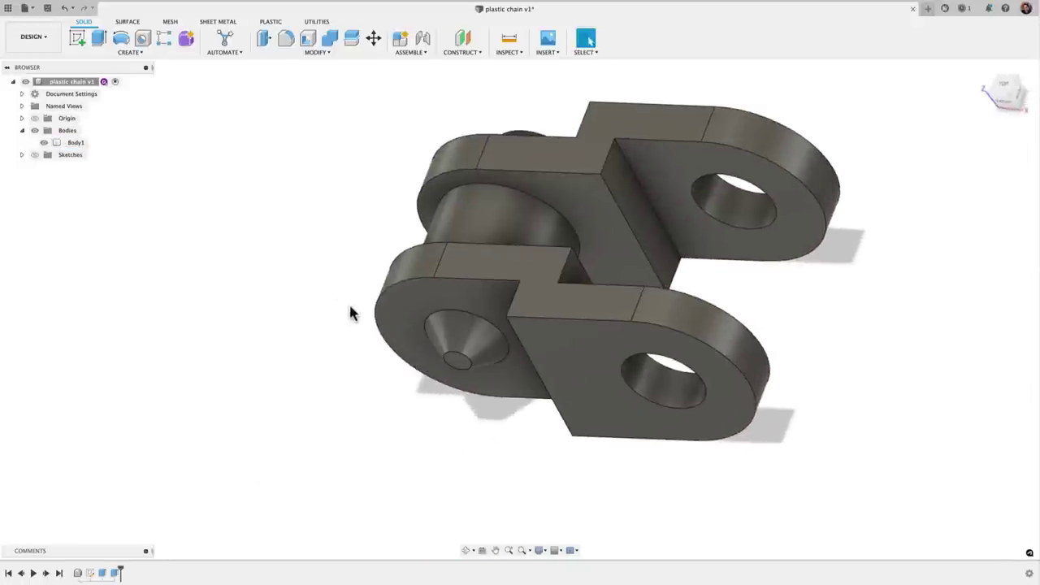
{"action": "middle_click_drag", "start_coordinate": [505, 327], "coordinate": [496, 363], "text": "shift"}
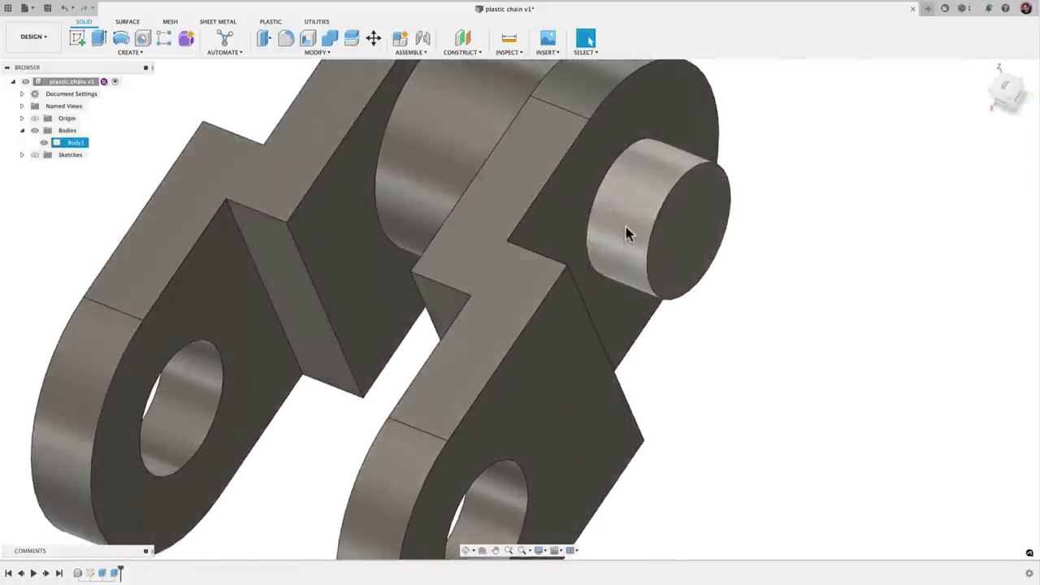
{"action": "left_click", "coordinate": [665, 263]}
{"action": "middle_click_drag", "start_coordinate": [664, 264], "coordinate": [461, 421], "text": "shift"}
{"action": "middle_click_drag", "start_coordinate": [115, 561], "coordinate": [102, 579], "text": "shift"}
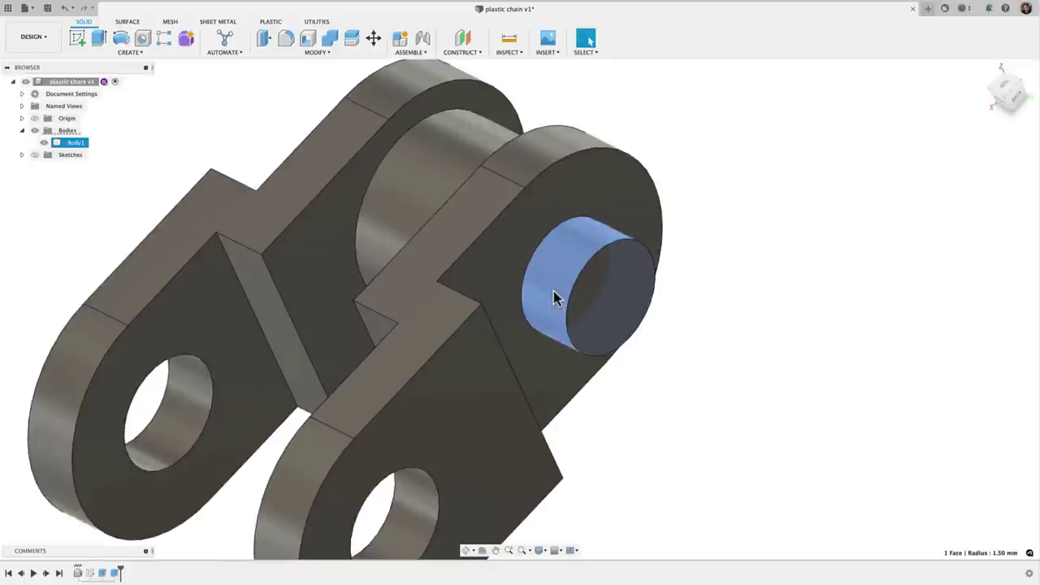
{"action": "key", "text": "Delete"}
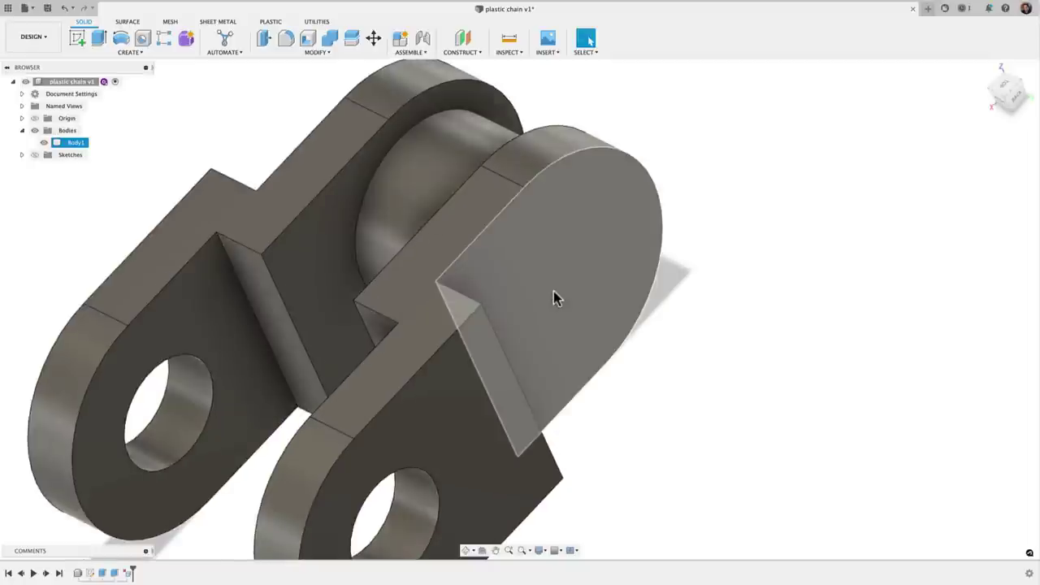
- Mirror the conical pin's extrude feature across the central origin plane onto the opposite outer side of the link
{"action": "middle_click_drag", "start_coordinate": [664, 355], "coordinate": [565, 236], "text": "shift"}
{"action": "left_click", "coordinate": [138, 55]}
{"action": "left_click", "coordinate": [105, 277]}
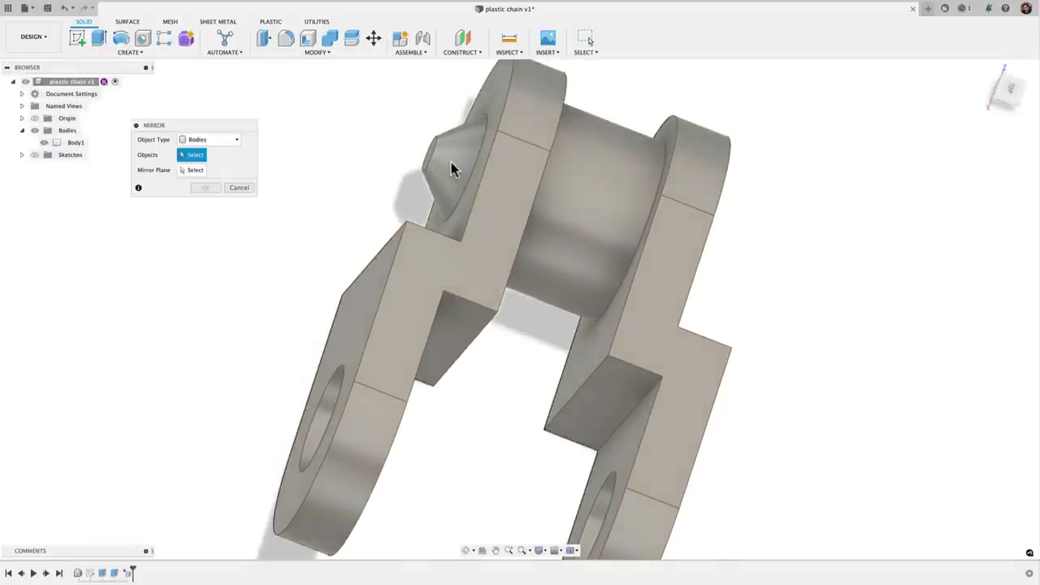
{"action": "left_click", "coordinate": [207, 140]}
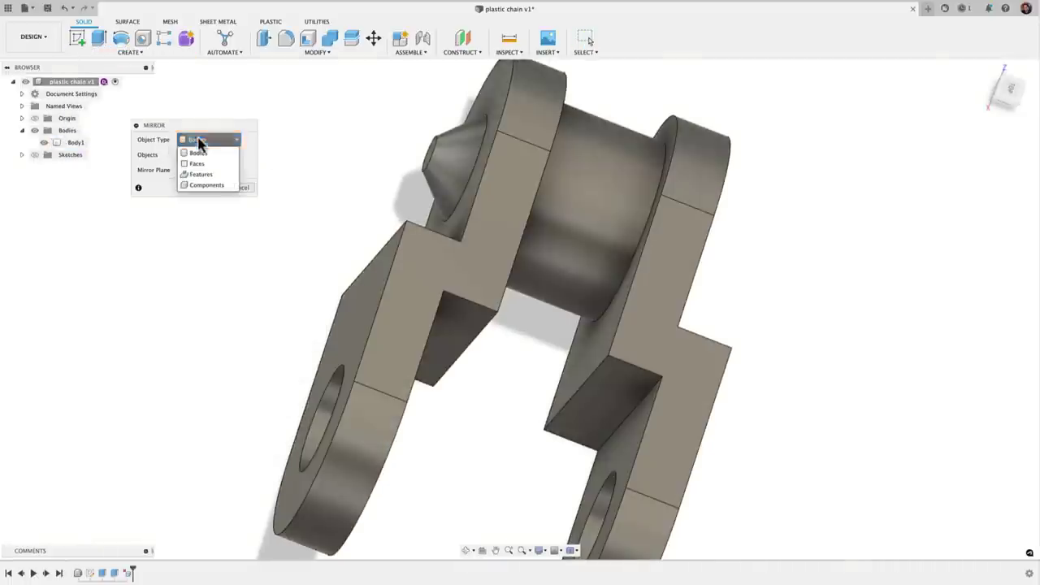
{"action": "left_click", "coordinate": [204, 178]}
{"action": "left_click", "coordinate": [441, 163]}
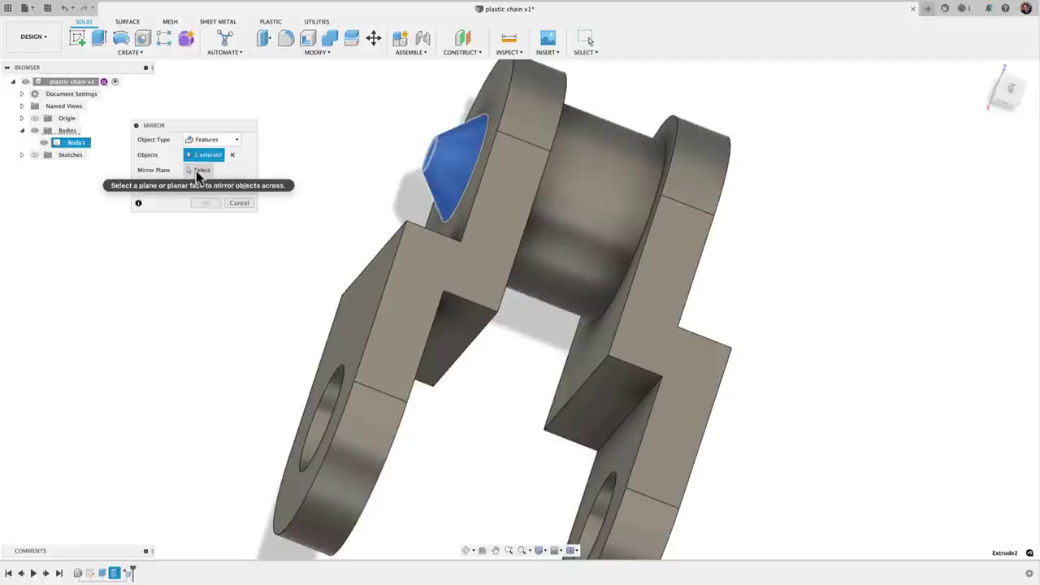
{"action": "middle_click_drag", "start_coordinate": [574, 232], "coordinate": [575, 233], "text": "shift"}
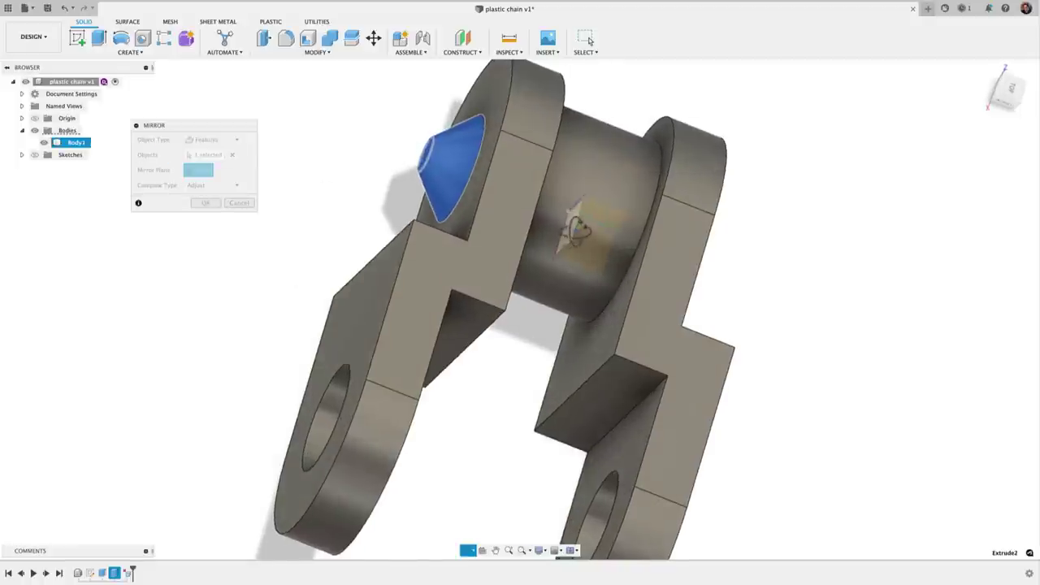
{"action": "left_click", "coordinate": [569, 231]}
{"action": "middle_click_drag", "start_coordinate": [601, 267], "coordinate": [574, 267], "text": "shift"}
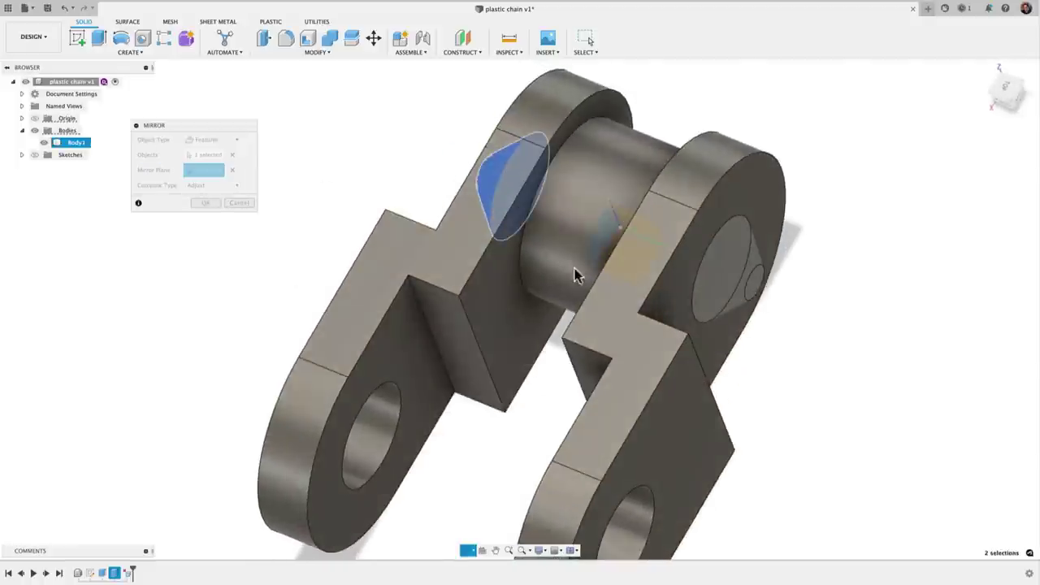
{"action": "left_click", "coordinate": [214, 206]}
{"action": "scroll", "coordinate": [269, 314], "scroll_direction": "down", "scroll_amount": 5}
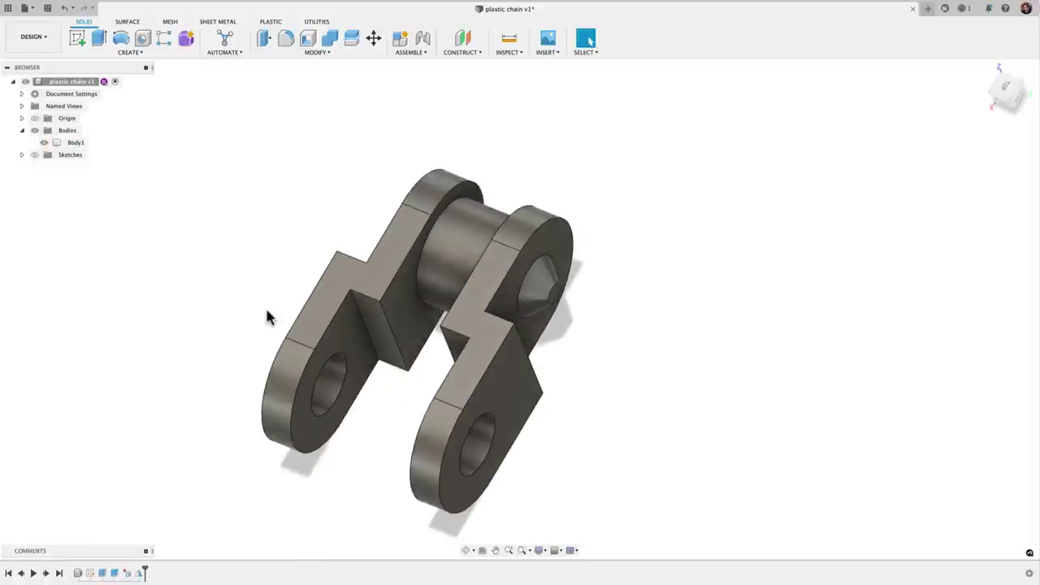
- Thin both holed arms by extruding each arm's inner face inward with a negative distance, one arm at a time
{"action": "middle_click_drag", "start_coordinate": [266, 312], "coordinate": [295, 328], "text": "shift"}
{"action": "scroll", "coordinate": [401, 369], "scroll_direction": "up", "scroll_amount": 2}
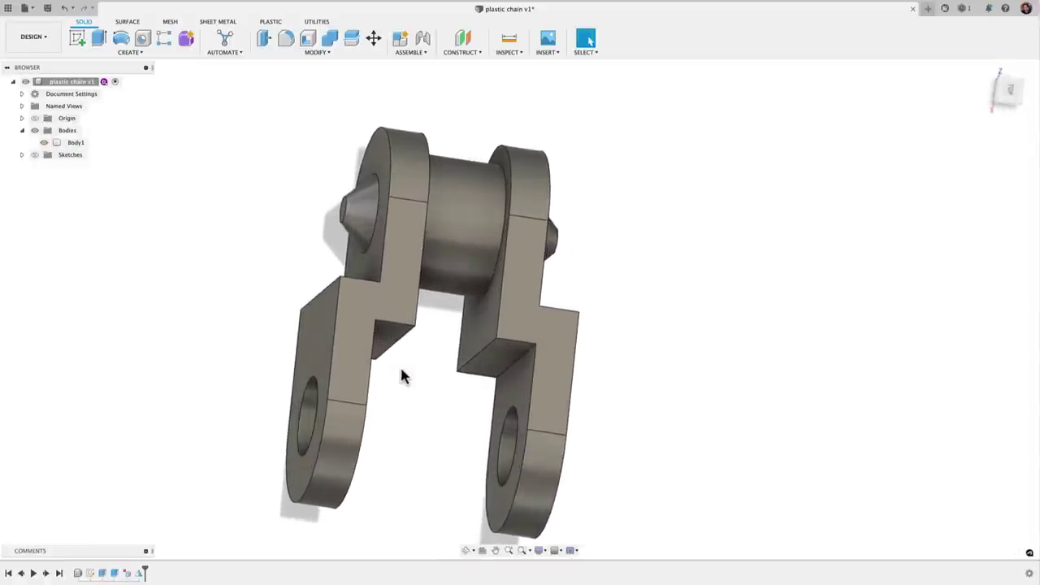
{"action": "middle_click_drag", "start_coordinate": [401, 369], "coordinate": [486, 339]}
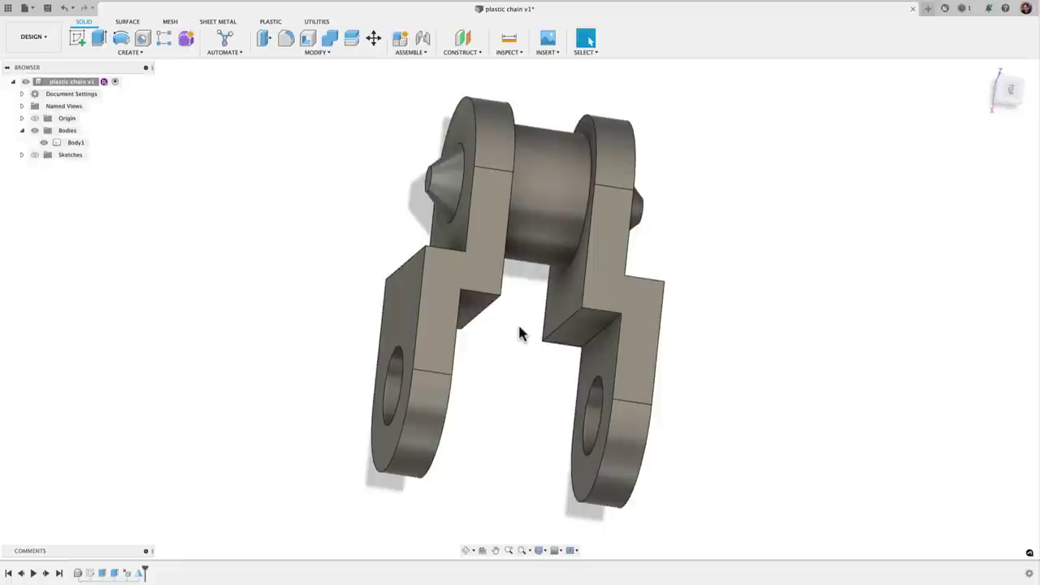
{"action": "middle_click_drag", "start_coordinate": [536, 371], "coordinate": [607, 347], "text": "shift"}
{"action": "left_click", "coordinate": [608, 347]}
{"action": "key", "text": "e"}
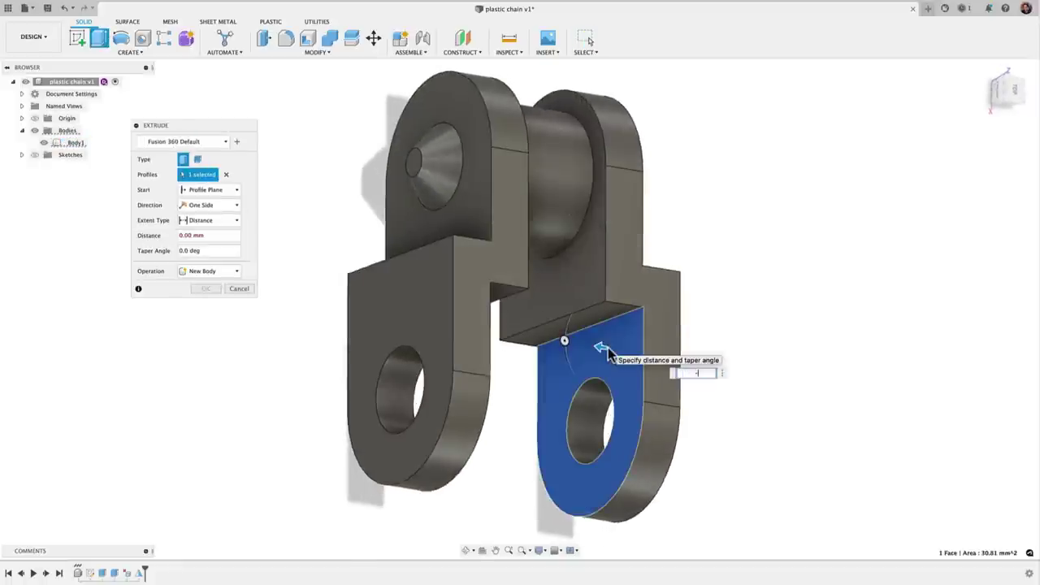
{"action": "key", "text": "Return"}
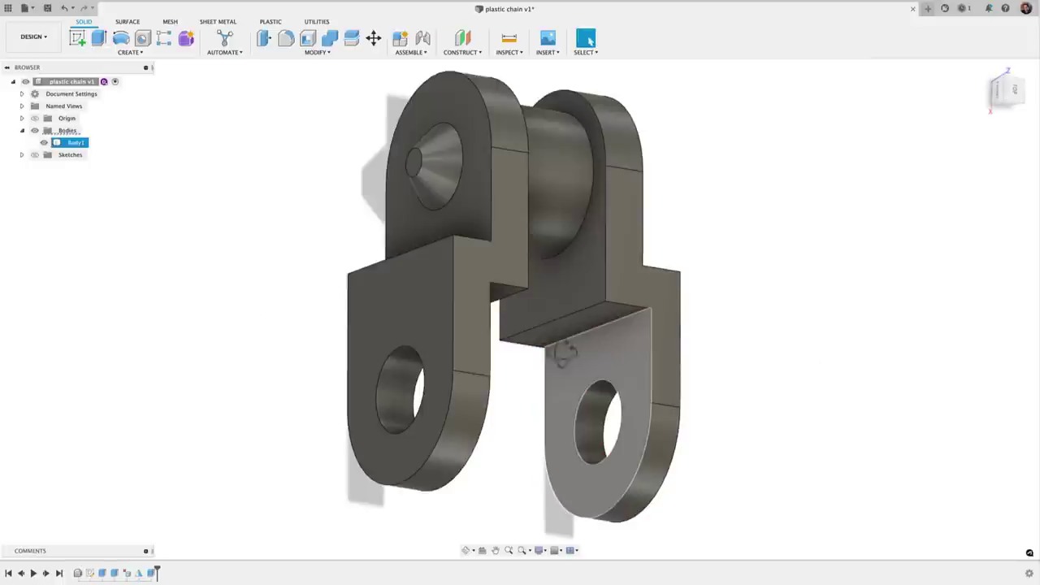
{"action": "middle_click_drag", "start_coordinate": [546, 353], "coordinate": [499, 345], "text": "shift"}
{"action": "left_click", "coordinate": [499, 345]}
{"action": "key", "text": "e"}
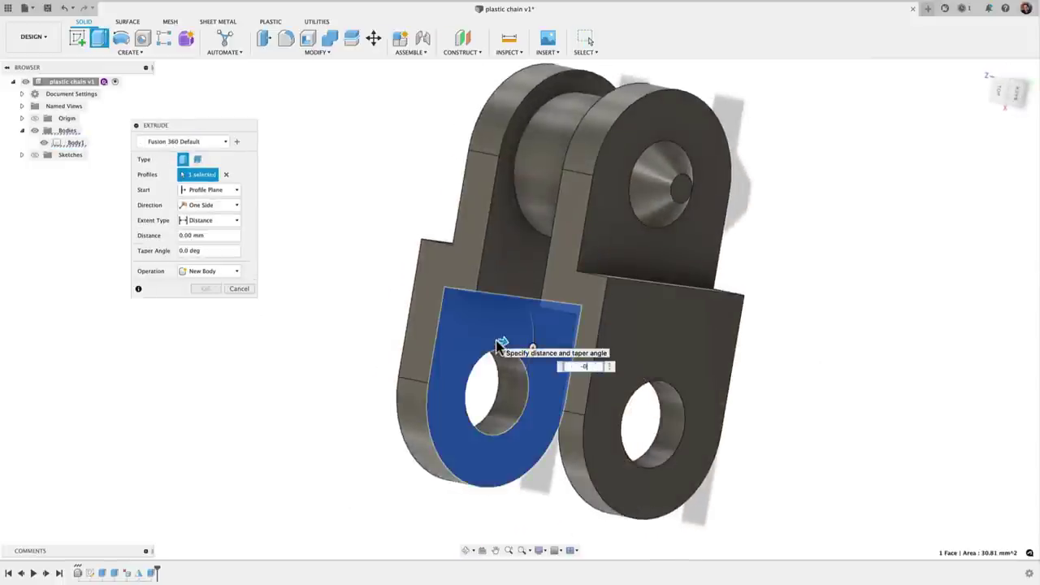
{"action": "key", "text": "Return"}
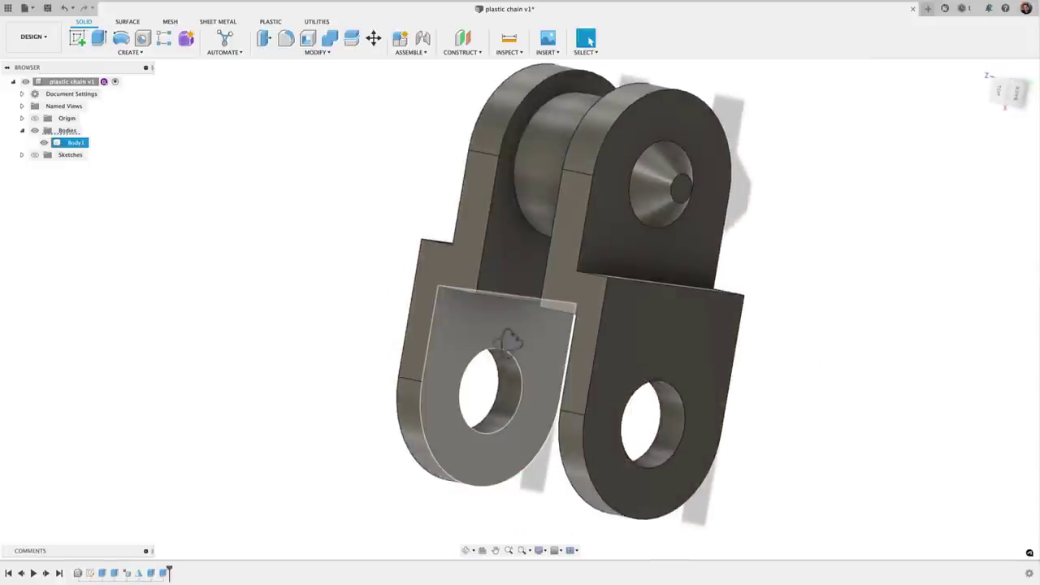
- Cut back the two inner shoulder faces beside the holed arms together with a single negative-distance extrusion
{"action": "middle_click_drag", "start_coordinate": [512, 339], "coordinate": [532, 320], "text": "shift"}
{"action": "left_click", "coordinate": [495, 327]}
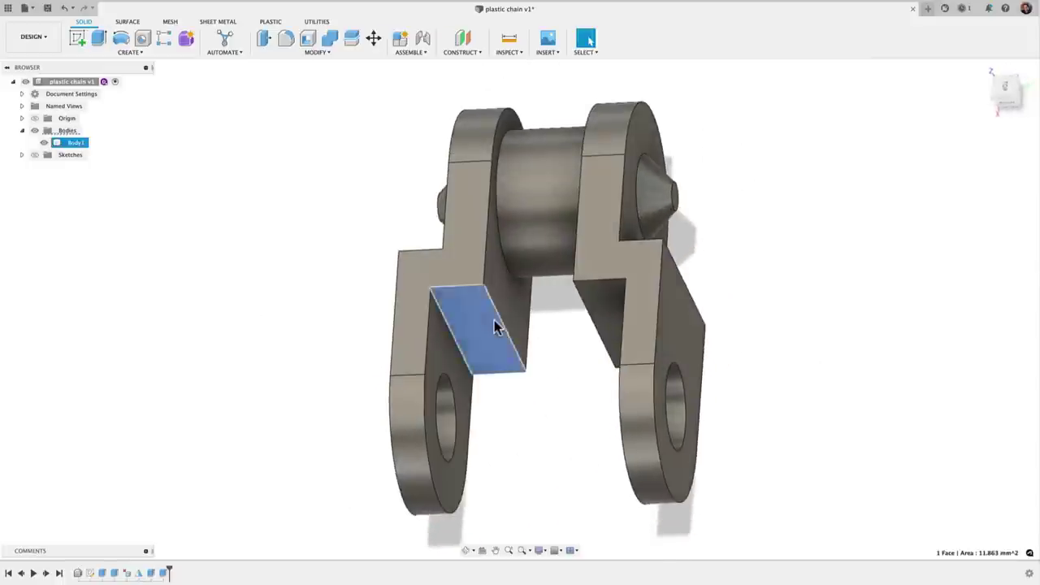
{"action": "left_click", "coordinate": [605, 326]}
{"action": "key", "text": "e"}
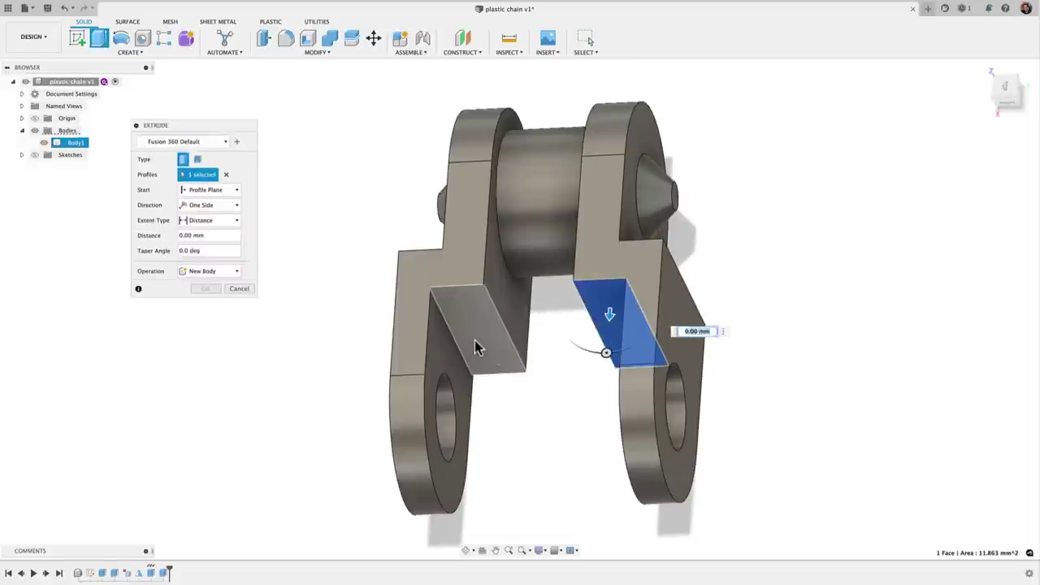
{"action": "left_click", "coordinate": [475, 345]}
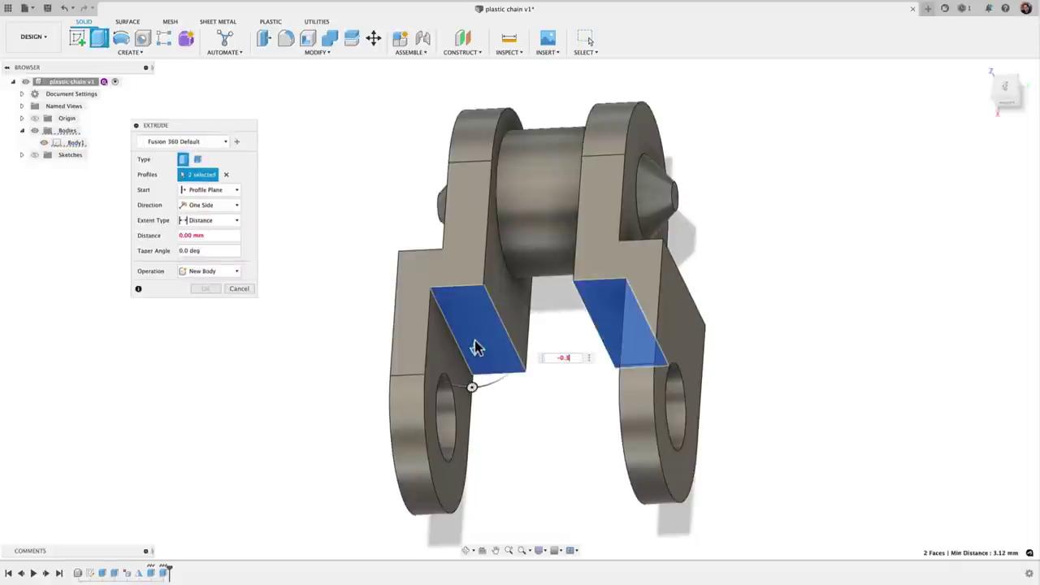
{"action": "key", "text": "Return"}
- Extrude the two outer shoulder faces of the link together by -0.2 mm
{"action": "middle_click_drag", "start_coordinate": [466, 287], "coordinate": [474, 351], "text": "shift"}
{"action": "key", "text": "e"}
{"action": "left_click", "coordinate": [421, 250]}
{"action": "left_click", "coordinate": [650, 240]}
{"action": "type", "text": "-0.2"}
{"action": "key", "text": "Return"}
- Examine how the conical pin face compares with the cylindrical hole faces in both arms
{"action": "middle_click_drag", "start_coordinate": [502, 281], "coordinate": [476, 313], "text": "shift"}
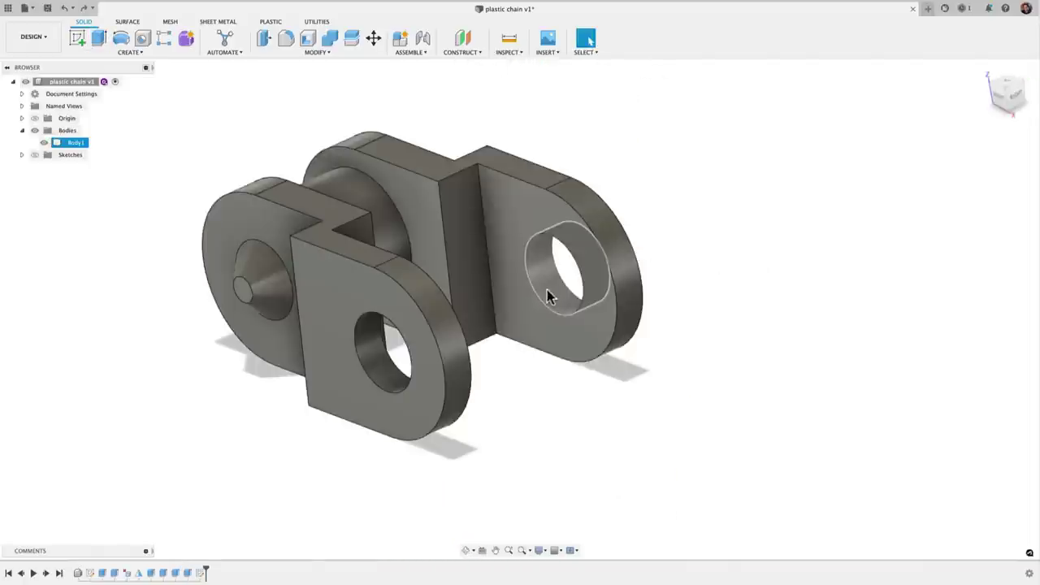
{"action": "left_click", "coordinate": [549, 297]}
{"action": "left_click", "coordinate": [653, 302]}
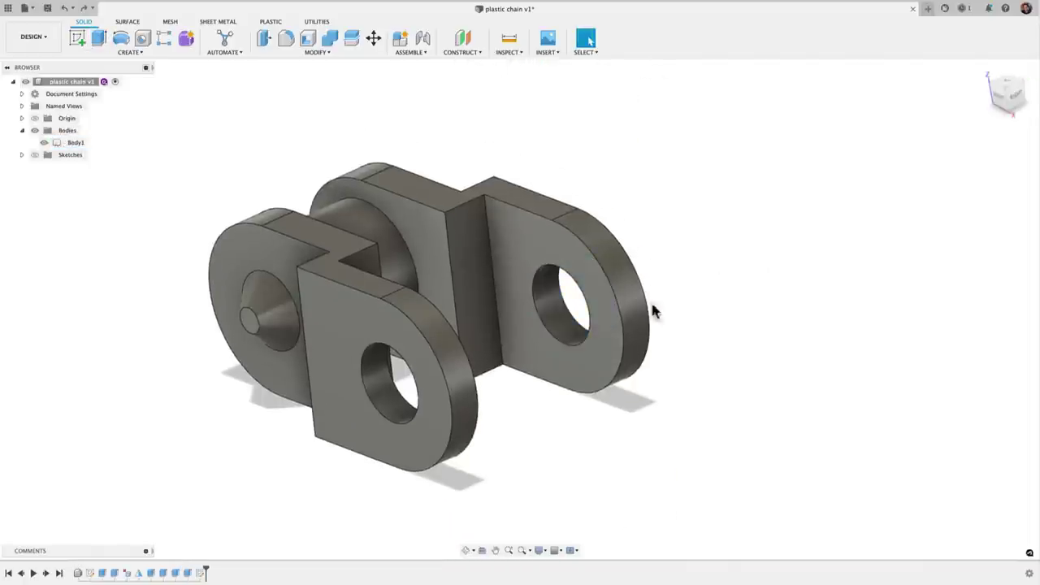
{"action": "left_click", "coordinate": [260, 309]}
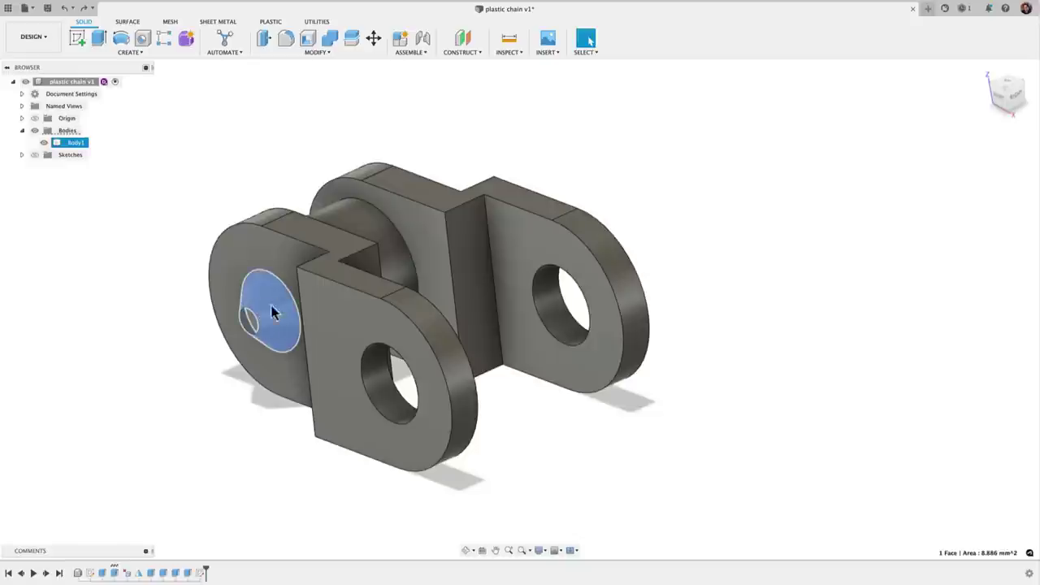
{"action": "middle_click_drag", "start_coordinate": [433, 367], "coordinate": [418, 379], "text": "shift"}
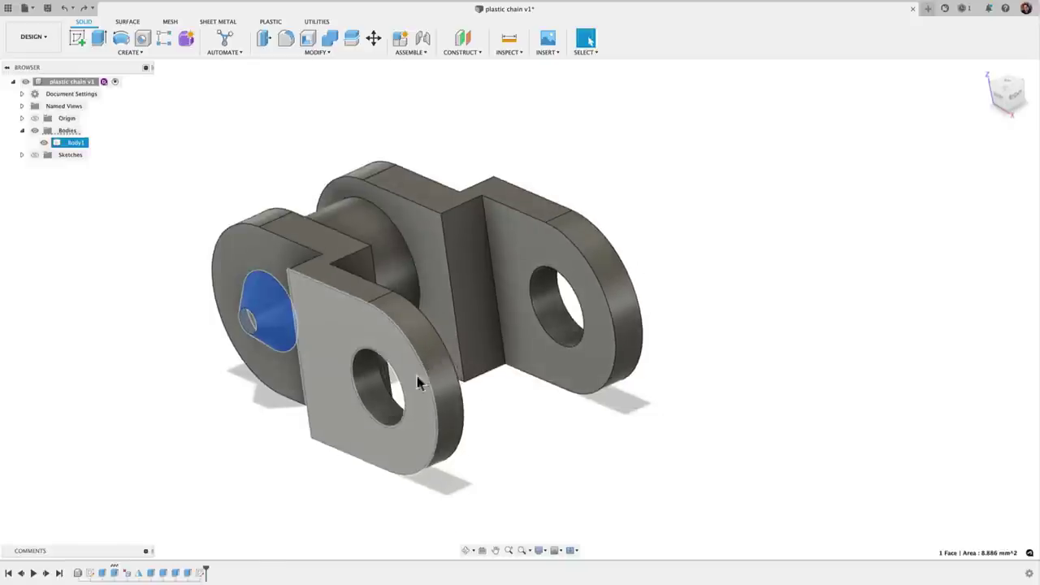
{"action": "left_click", "coordinate": [375, 401]}
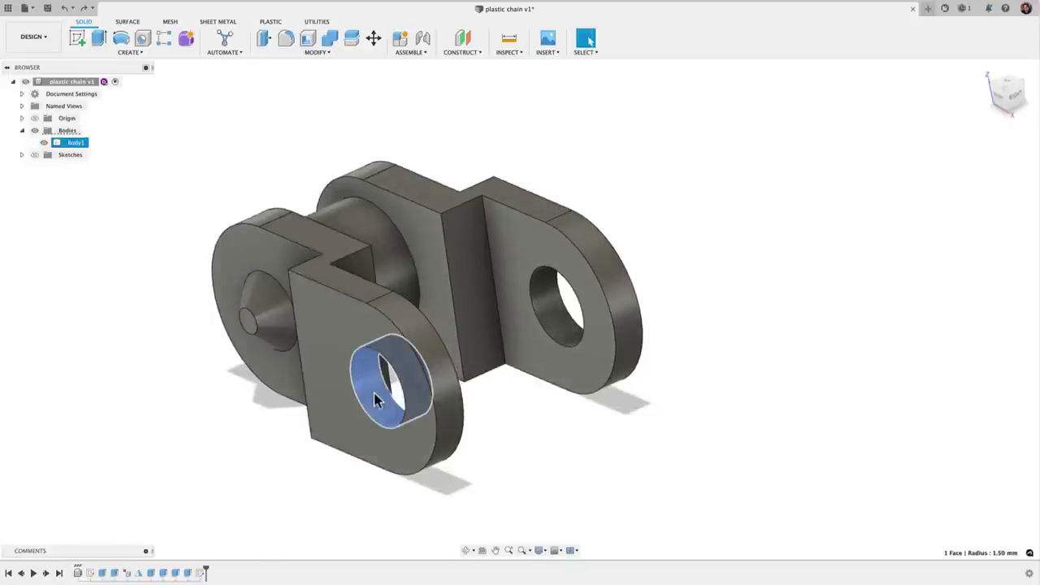
{"action": "left_click", "coordinate": [507, 416]}
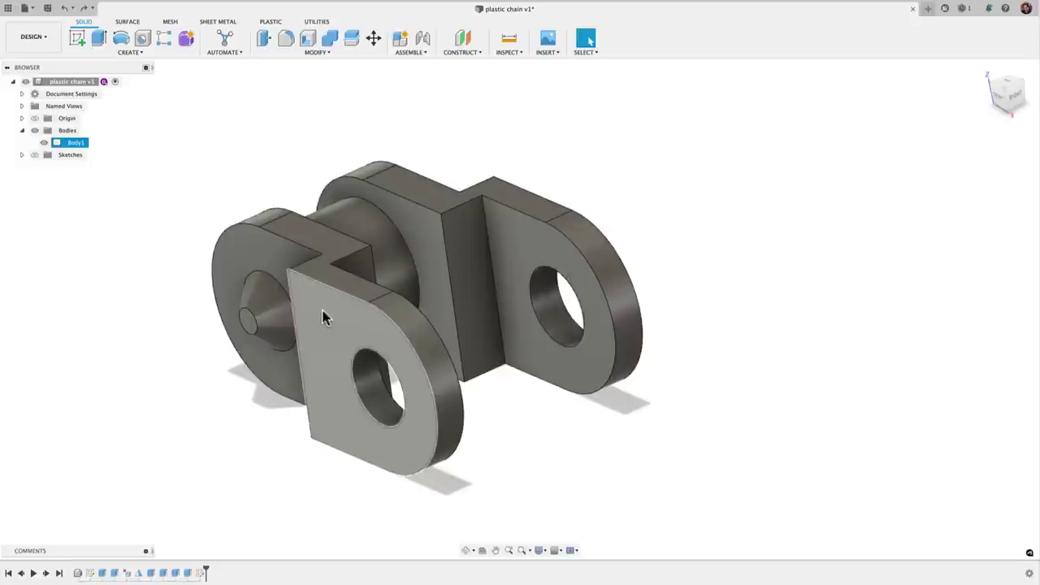
{"action": "left_click", "coordinate": [272, 310]}
{"action": "left_click", "coordinate": [563, 412]}
{"action": "scroll", "coordinate": [558, 365], "scroll_direction": "up", "scroll_amount": 1}
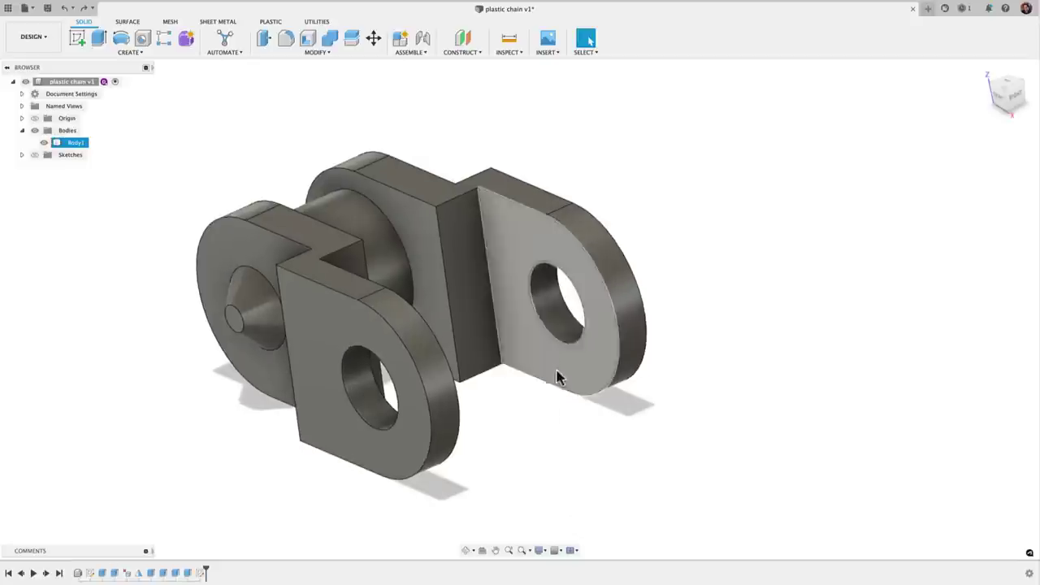
- Sketch on the inner face of the far holed arm, projecting the hole's circular edge into it, and finish the sketch
{"action": "left_click", "coordinate": [78, 39]}
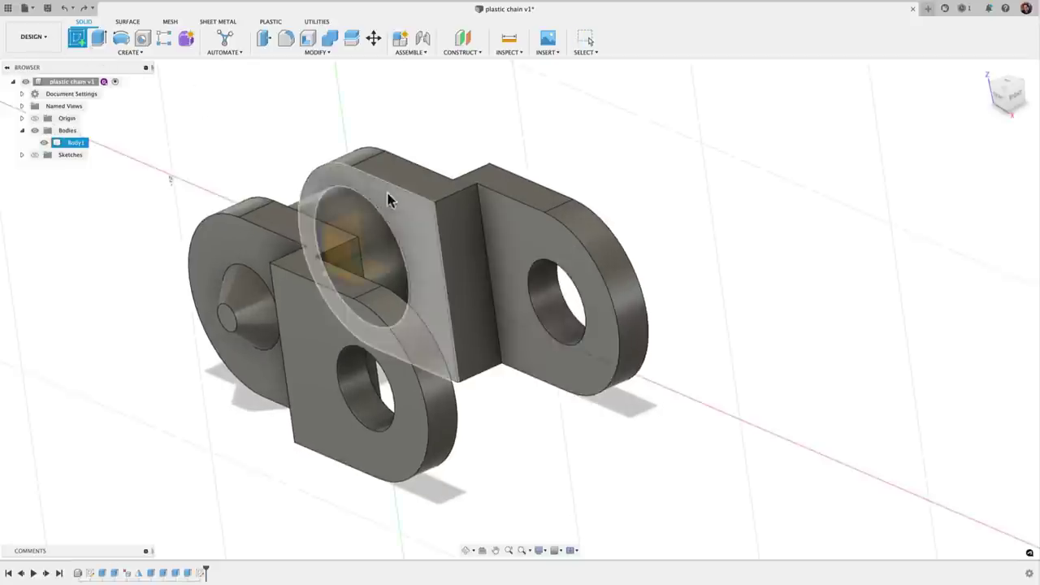
{"action": "left_click", "coordinate": [501, 207]}
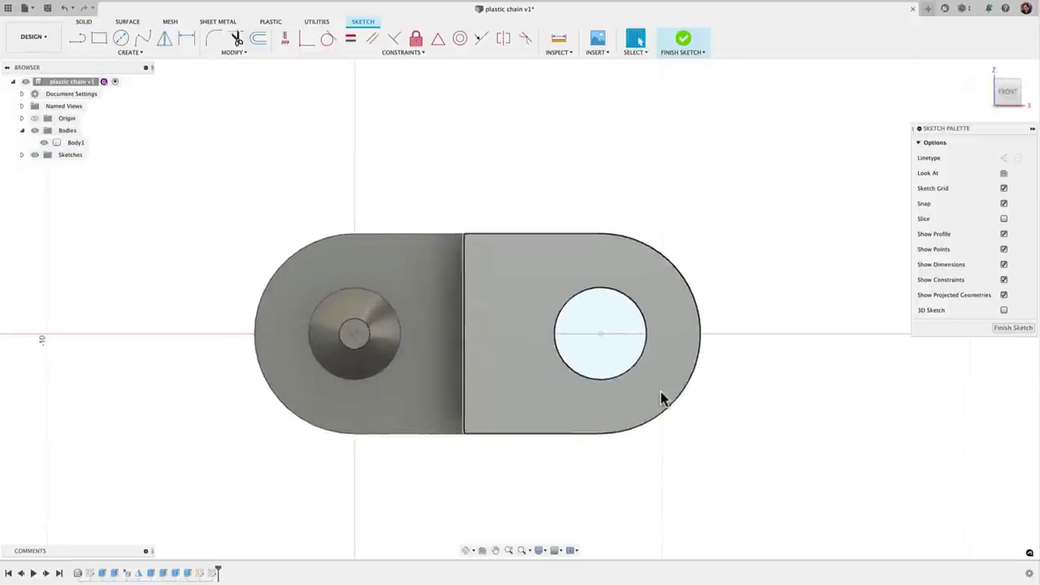
{"action": "key", "text": "p"}
{"action": "left_click", "coordinate": [636, 302]}
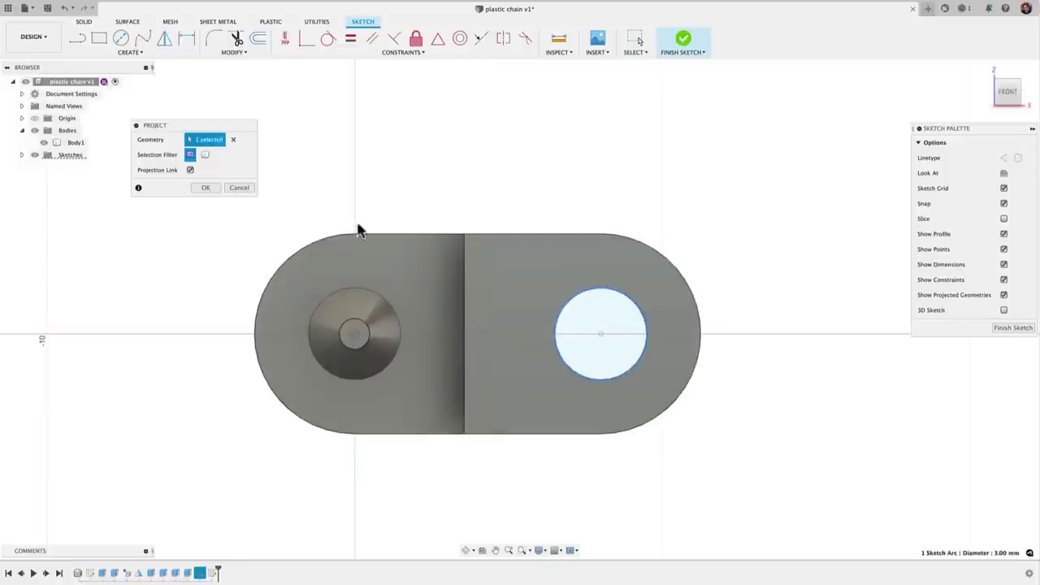
{"action": "left_click", "coordinate": [206, 188]}
{"action": "middle_click_drag", "start_coordinate": [225, 186], "coordinate": [549, 282], "text": "shift"}
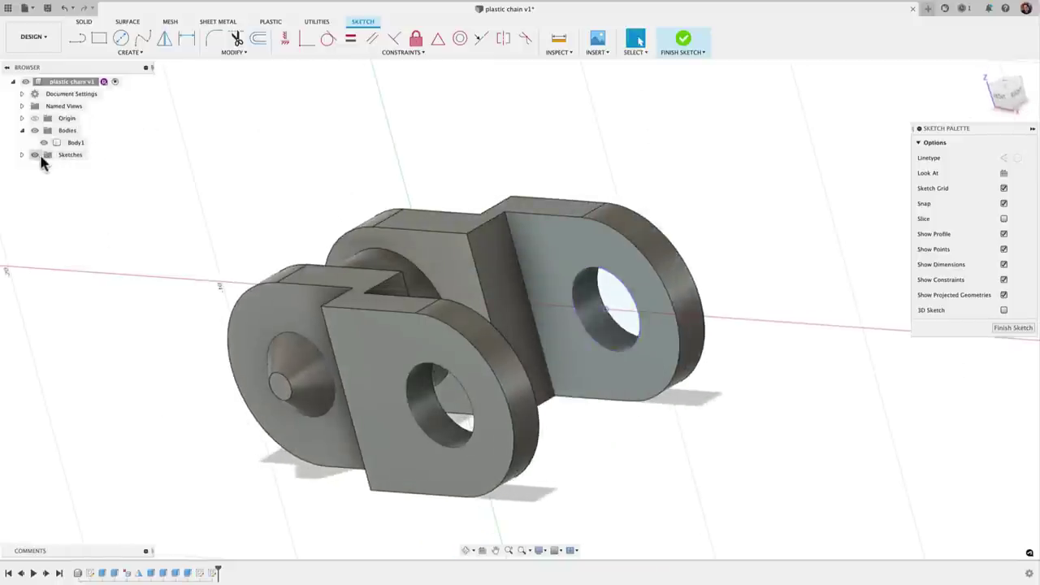
{"action": "left_click", "coordinate": [682, 39]}
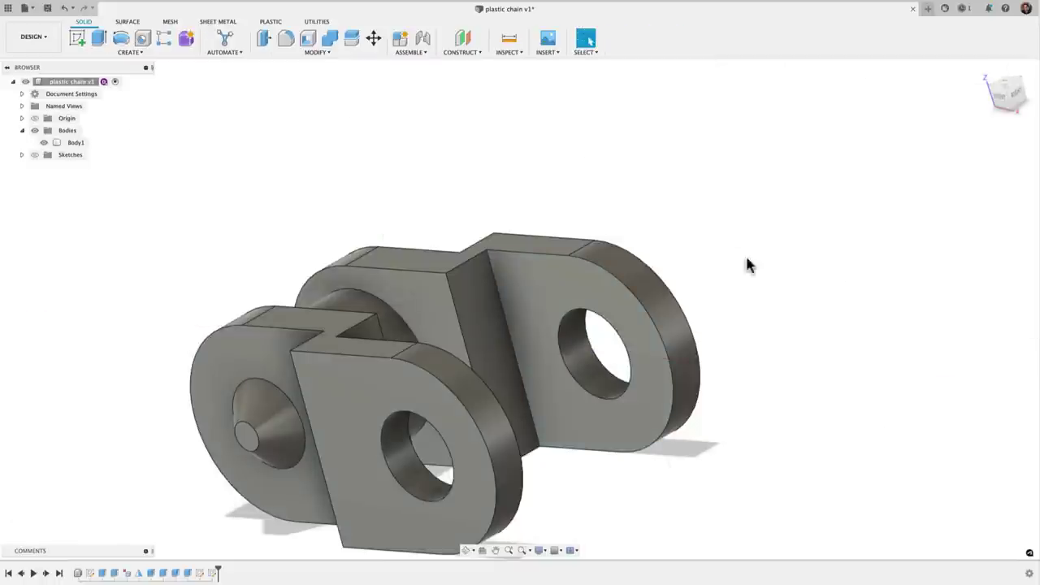
- Delete the far arm's through hole by removing its cylindrical face, and show the sketches
{"action": "left_click", "coordinate": [593, 339]}
{"action": "key", "text": "Delete"}
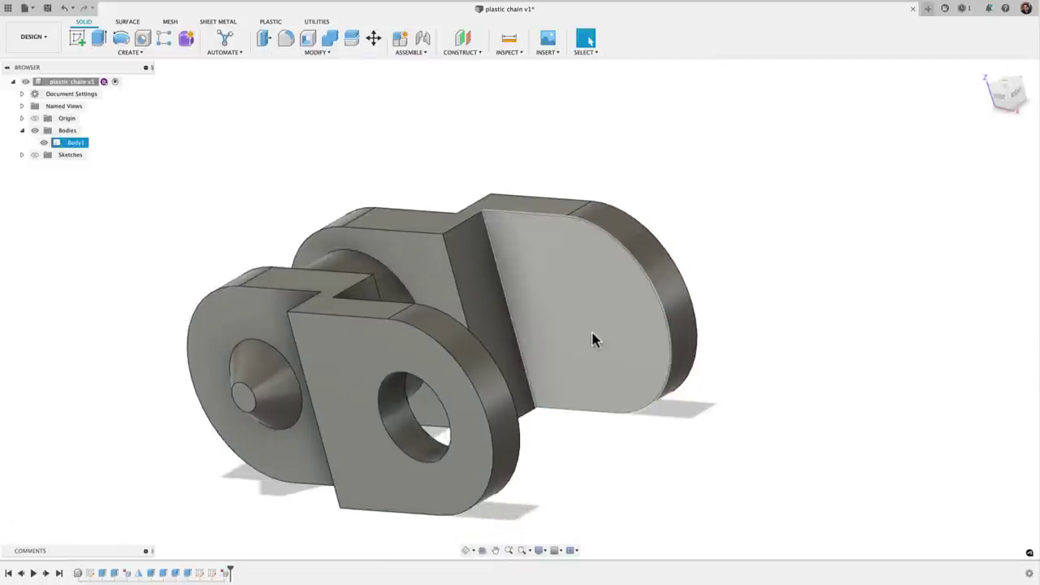
{"action": "left_click", "coordinate": [34, 154]}
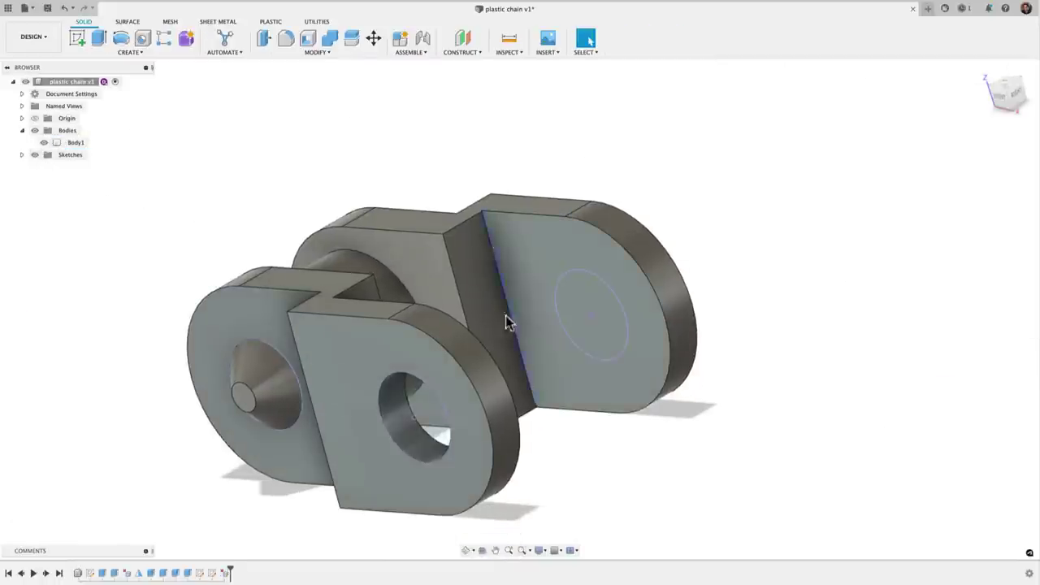
- Cut a conical socket in the far arm by extruding the projected circle -1 mm with a narrowing taper angle
{"action": "left_click", "coordinate": [585, 324]}
{"action": "key", "text": "e"}
{"action": "mouse_move", "coordinate": [585, 322]}
{"action": "left_mouse_down"}
{"action": "mouse_move", "coordinate": [601, 303]}
{"action": "mouse_move", "coordinate": [601, 316]}
{"action": "left_mouse_up"}
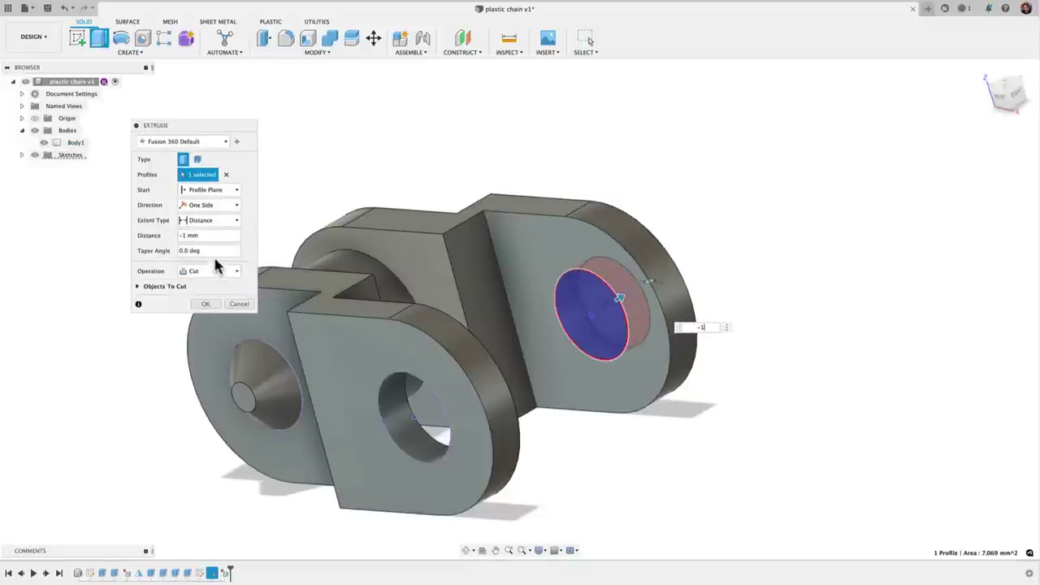
{"action": "left_click", "coordinate": [180, 251]}
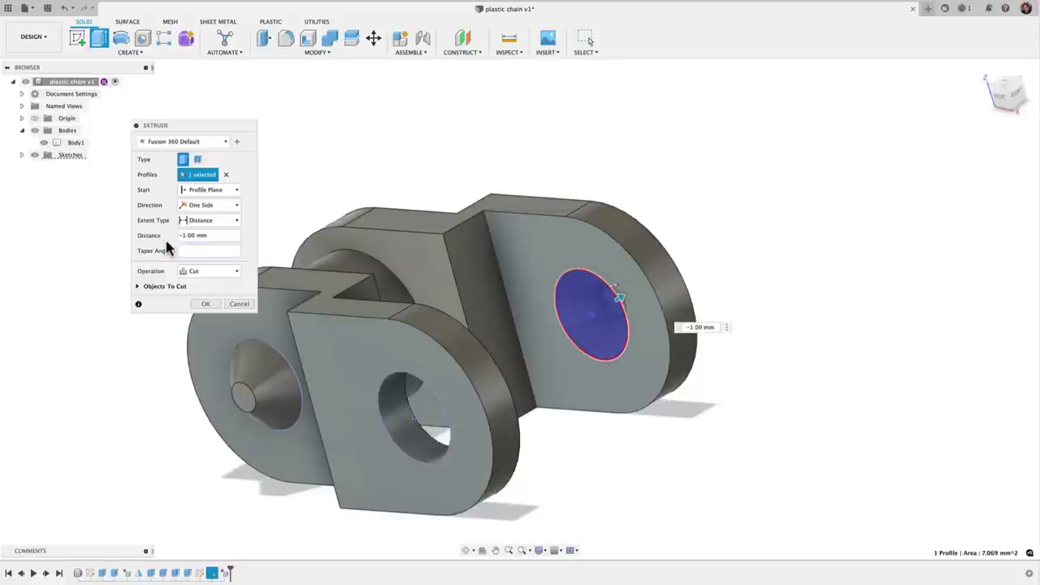
{"action": "left_click", "coordinate": [203, 305]}
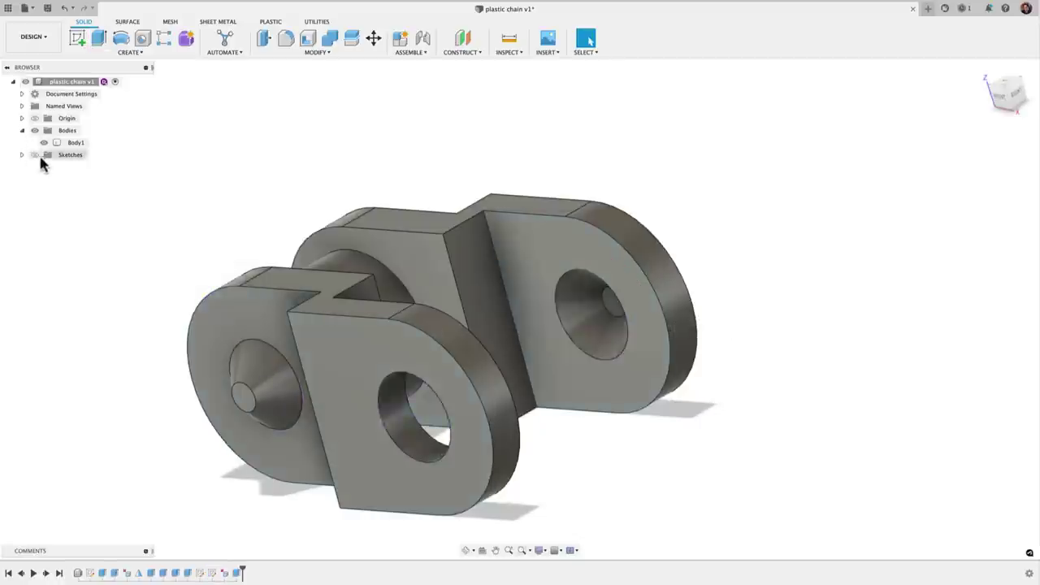
{"action": "middle_click_drag", "start_coordinate": [739, 279], "coordinate": [752, 279], "text": "shift"}
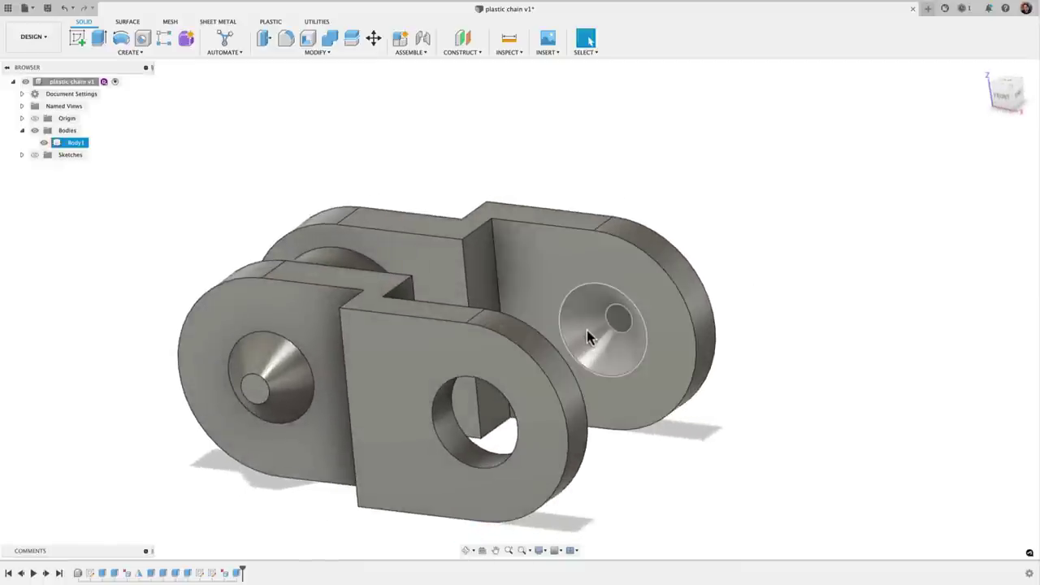
{"action": "middle_click_drag", "start_coordinate": [905, 274], "coordinate": [500, 186], "text": "shift"}
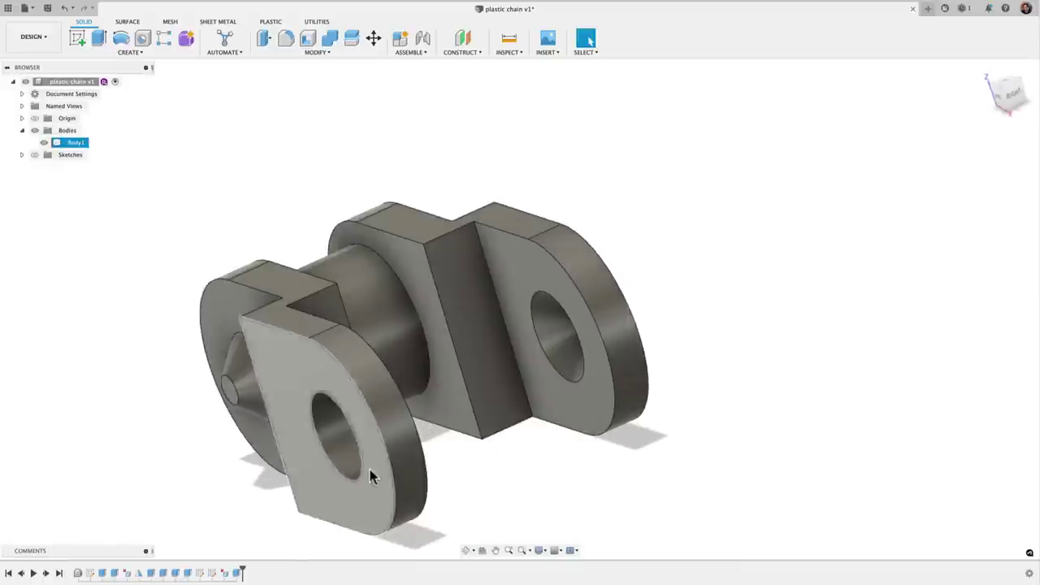
{"action": "middle_click_drag", "start_coordinate": [365, 448], "coordinate": [456, 416], "text": "shift"}
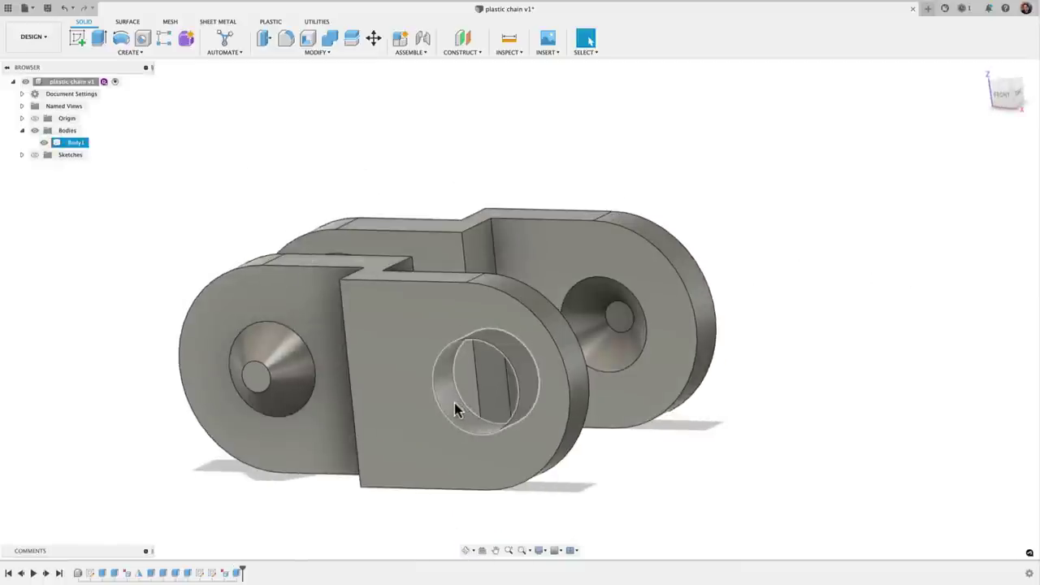
- Delete the near arm's through hole by removing its cylindrical face
{"action": "left_click", "coordinate": [454, 403]}
{"action": "key", "text": "Delete"}
{"action": "middle_click_drag", "start_coordinate": [455, 271], "coordinate": [204, 77], "text": "shift"}
- Mirror the conical socket cut as a feature onto the near arm across the origin XZ plane, hiding the body while picking the plane
{"action": "left_click", "coordinate": [128, 52]}
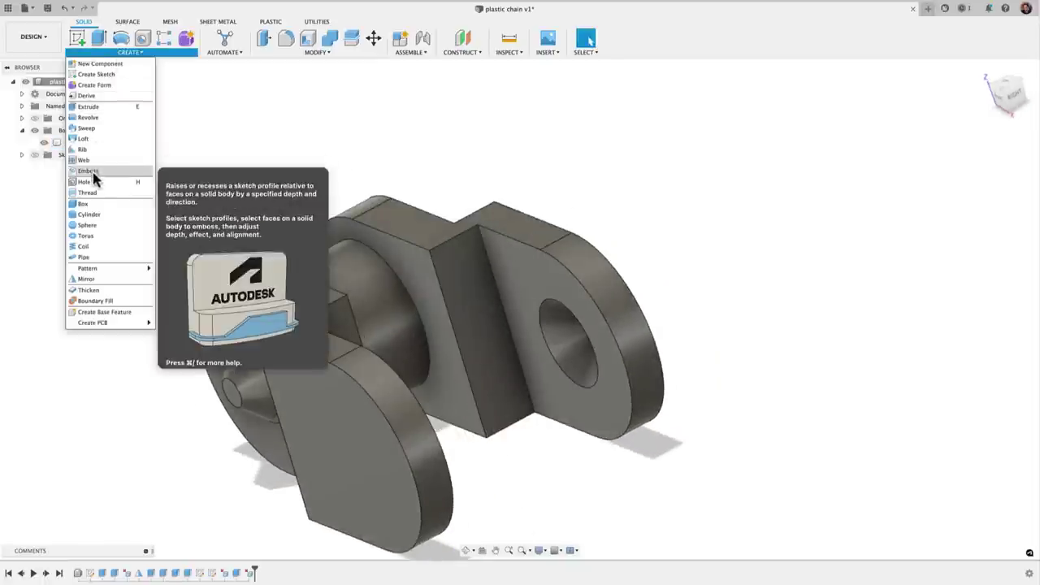
{"action": "left_click", "coordinate": [86, 279]}
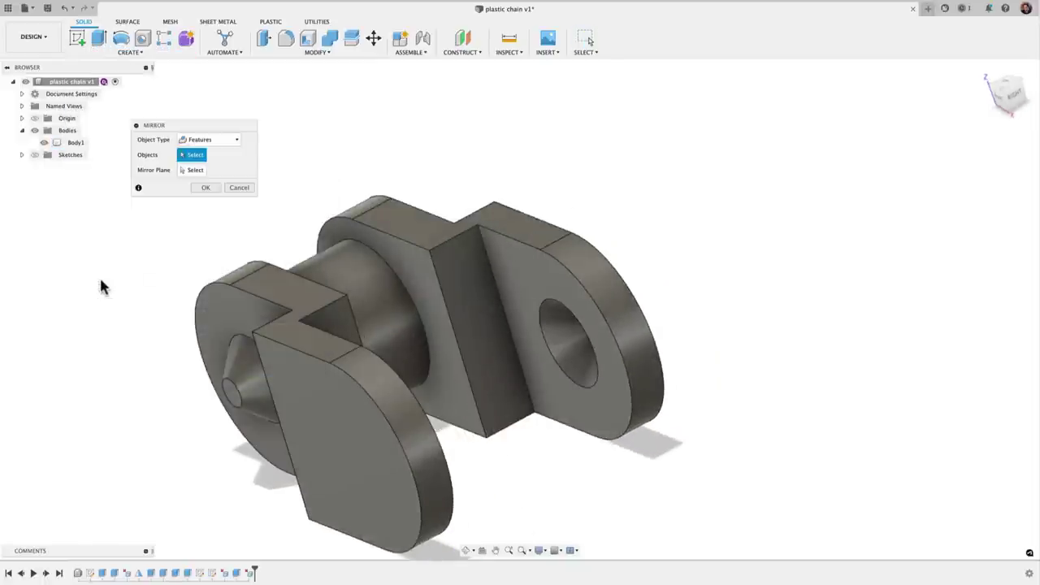
{"action": "left_click", "coordinate": [203, 140]}
{"action": "left_click", "coordinate": [199, 143]}
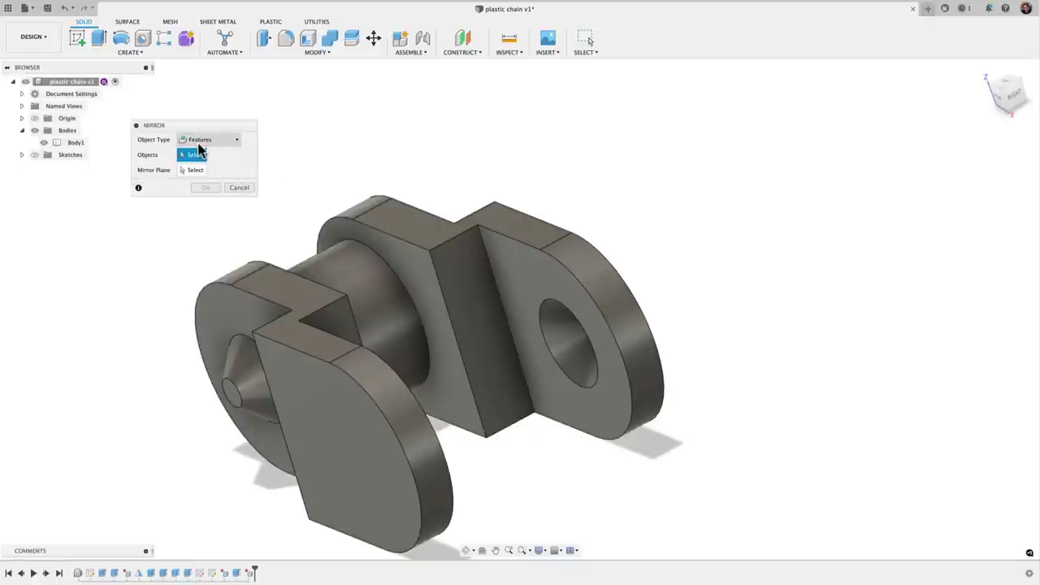
{"action": "left_click", "coordinate": [576, 353]}
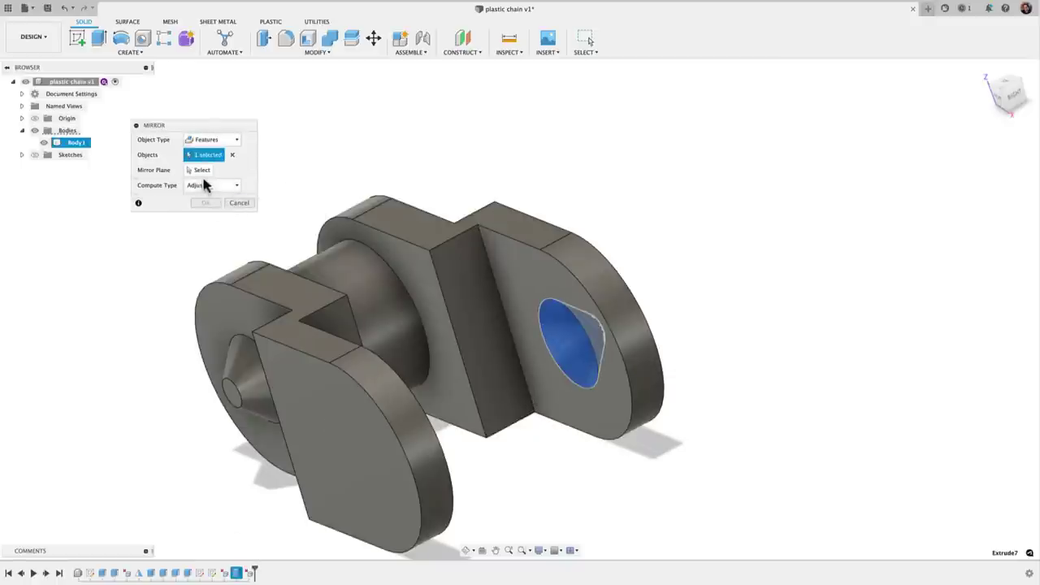
{"action": "left_click", "coordinate": [199, 170]}
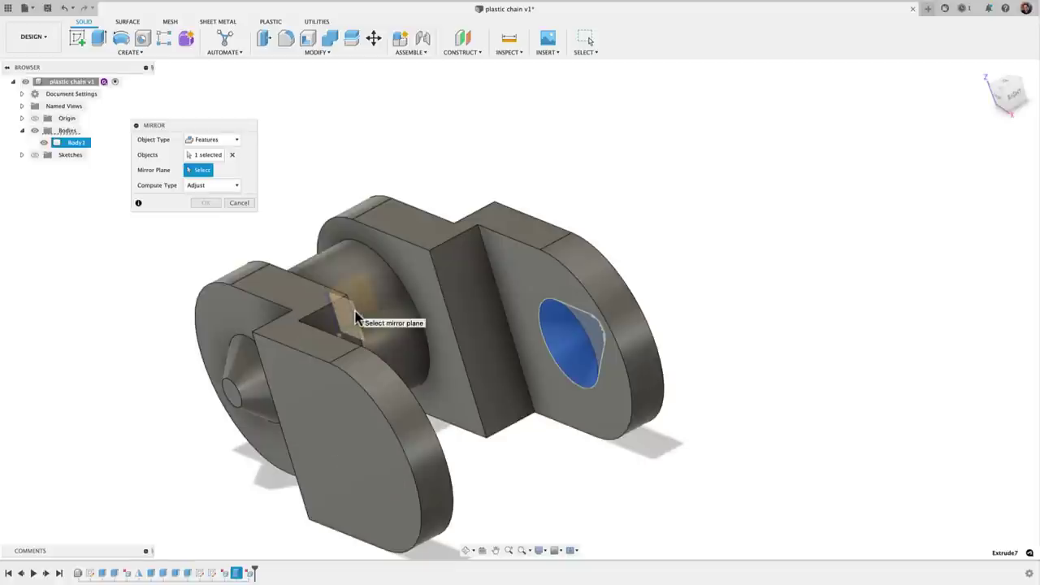
{"action": "mouse_move", "coordinate": [357, 319]}
{"action": "middle_mouse_down", "text": "shift"}
{"action": "mouse_move", "coordinate": [345, 313]}
{"action": "mouse_move", "coordinate": [340, 329]}
{"action": "middle_mouse_up", "text": "shift"}
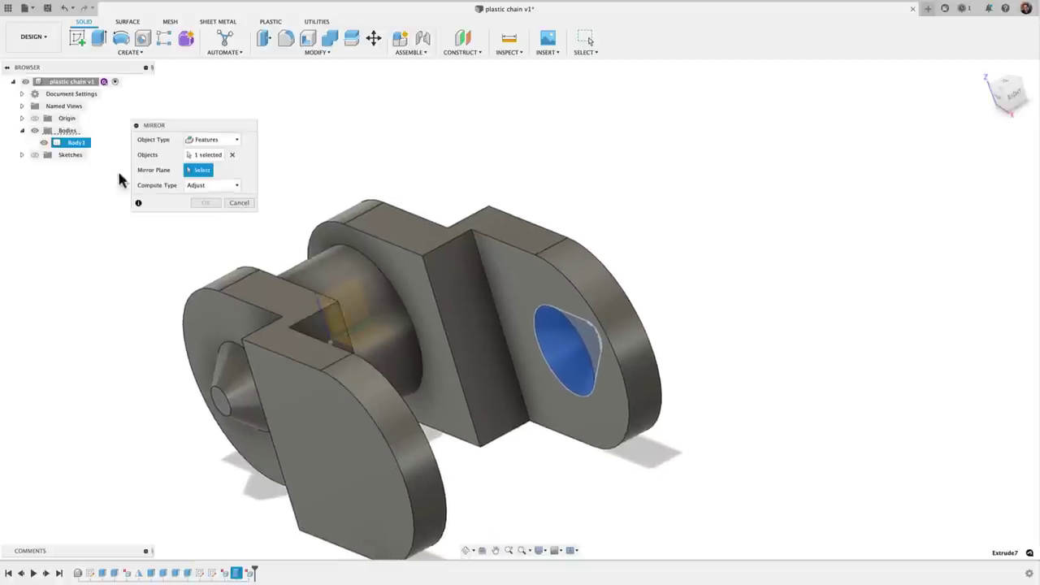
{"action": "left_click", "coordinate": [45, 143]}
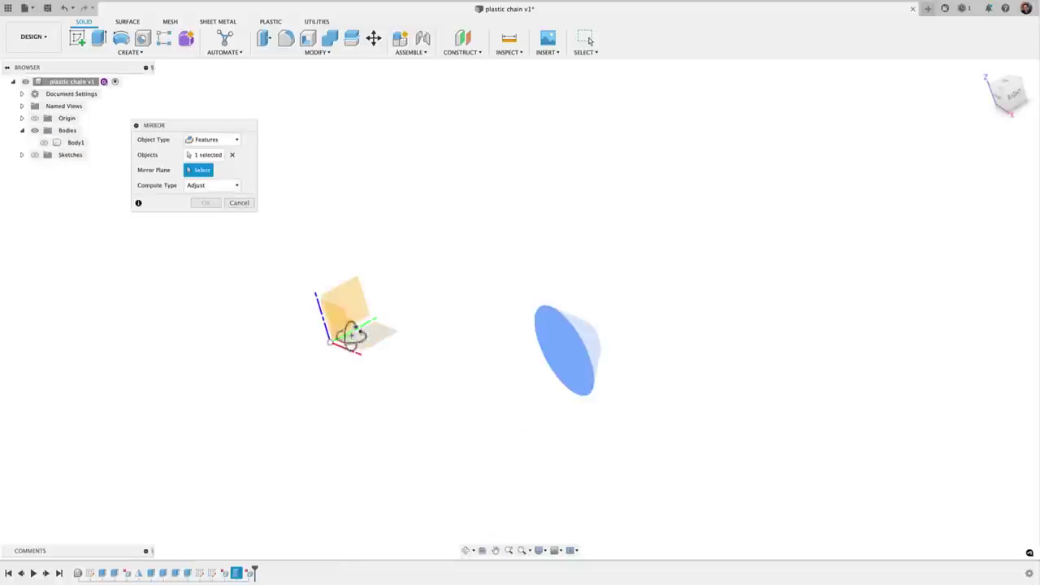
{"action": "middle_click_drag", "start_coordinate": [362, 330], "coordinate": [353, 325], "text": "shift"}
{"action": "left_click", "coordinate": [335, 321]}
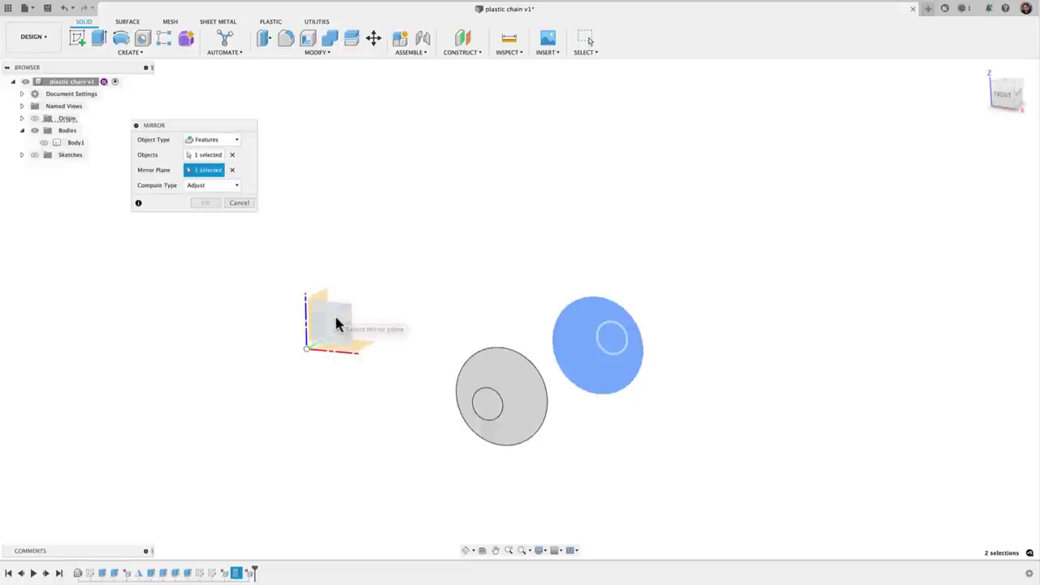
{"action": "left_click", "coordinate": [45, 143]}
{"action": "middle_click_drag", "start_coordinate": [298, 233], "coordinate": [274, 388], "text": "shift"}
{"action": "left_click", "coordinate": [206, 204]}
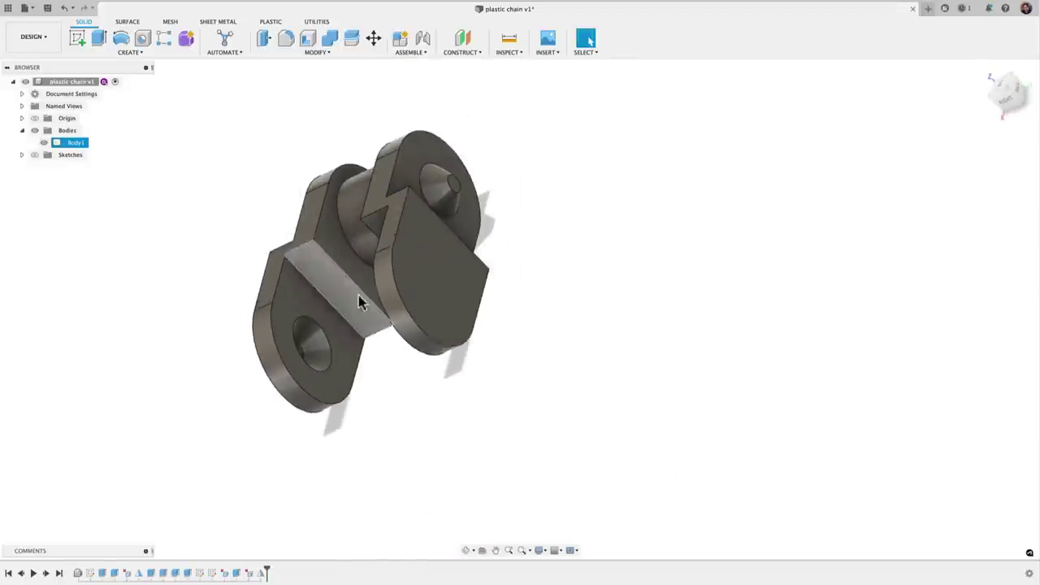
- Create a rectangular pattern of the link body along the X axis with quantity 10 and 8 mm spacing
{"action": "middle_click_drag", "start_coordinate": [360, 298], "coordinate": [671, 304], "text": "shift"}
{"action": "left_click", "coordinate": [134, 53]}
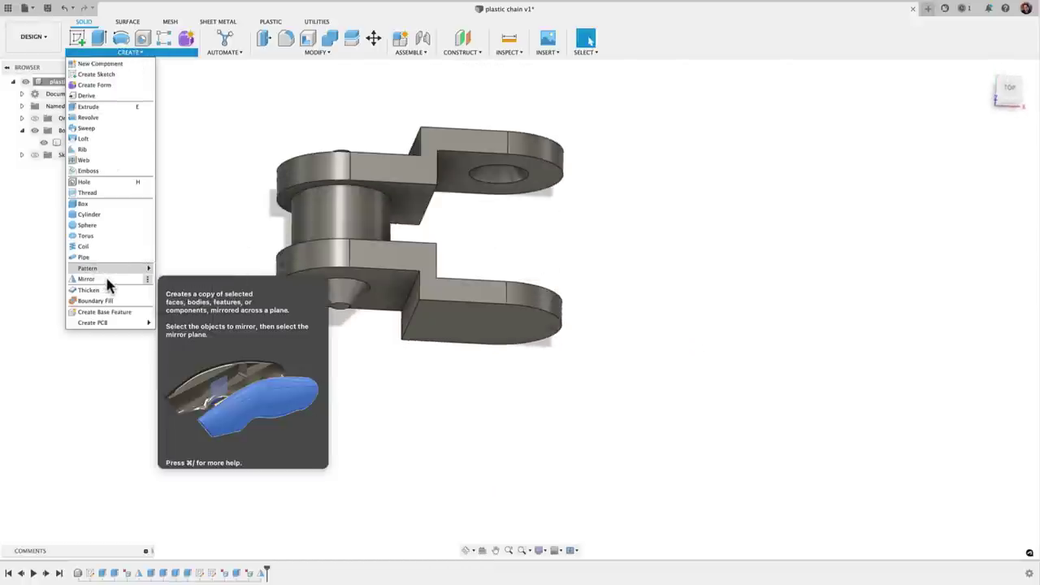
{"action": "mouse_move", "coordinate": [113, 268]}
{"action": "left_click", "coordinate": [172, 269]}
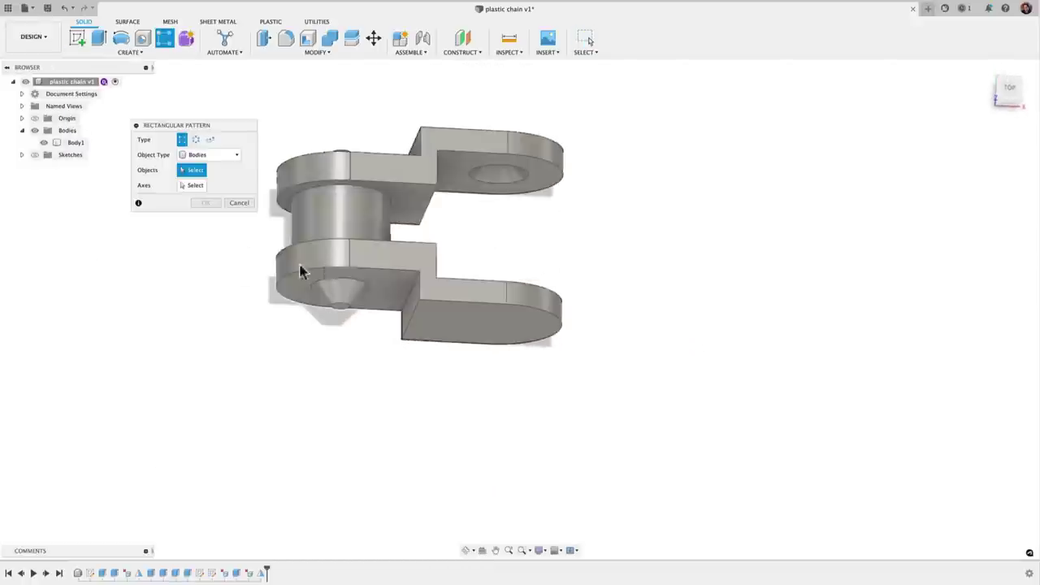
{"action": "left_click", "coordinate": [365, 263]}
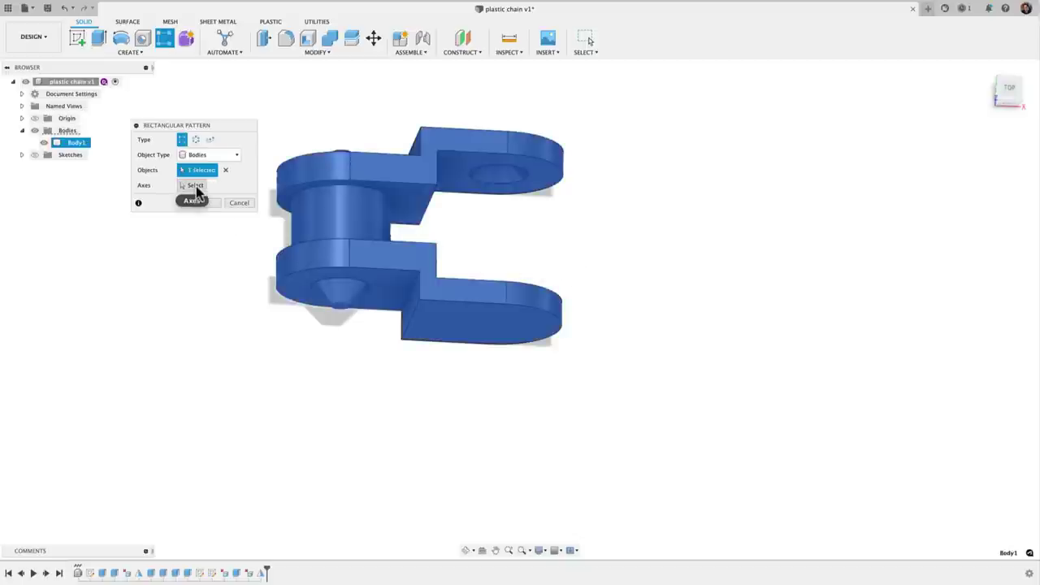
{"action": "left_click", "coordinate": [195, 186]}
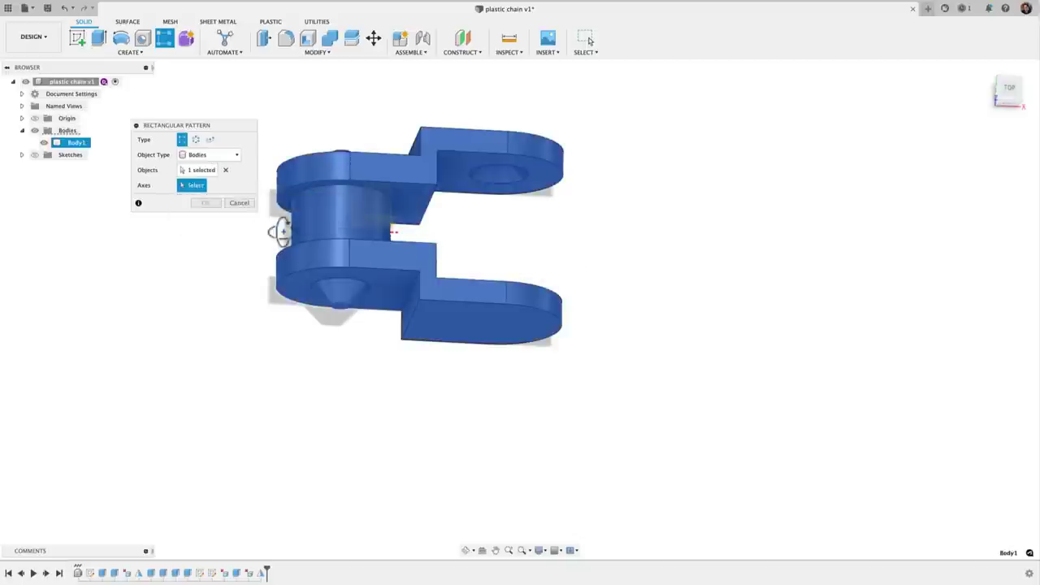
{"action": "left_click", "coordinate": [398, 234]}
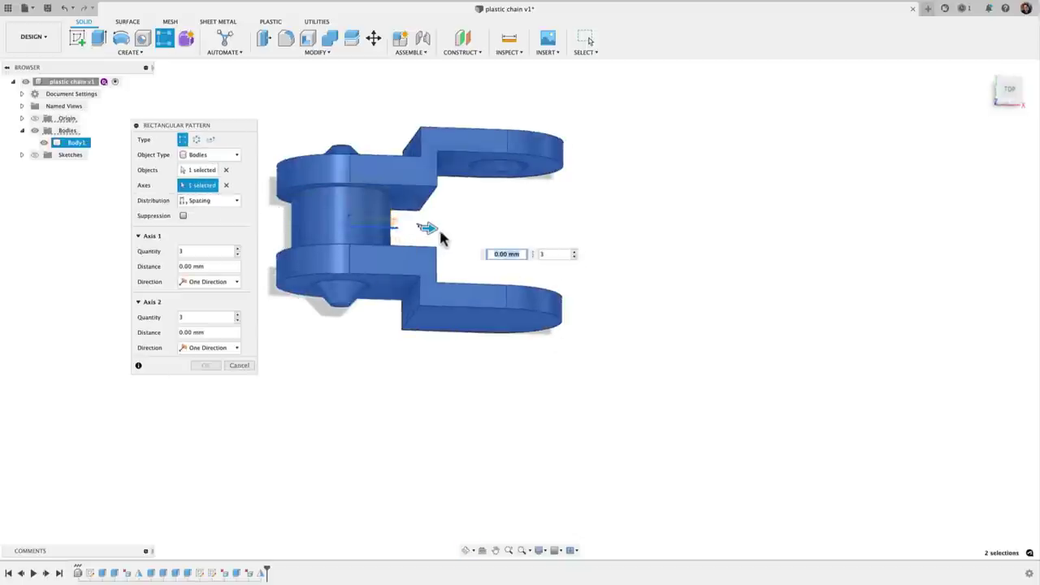
{"action": "left_click_drag", "start_coordinate": [433, 231], "coordinate": [615, 234]}
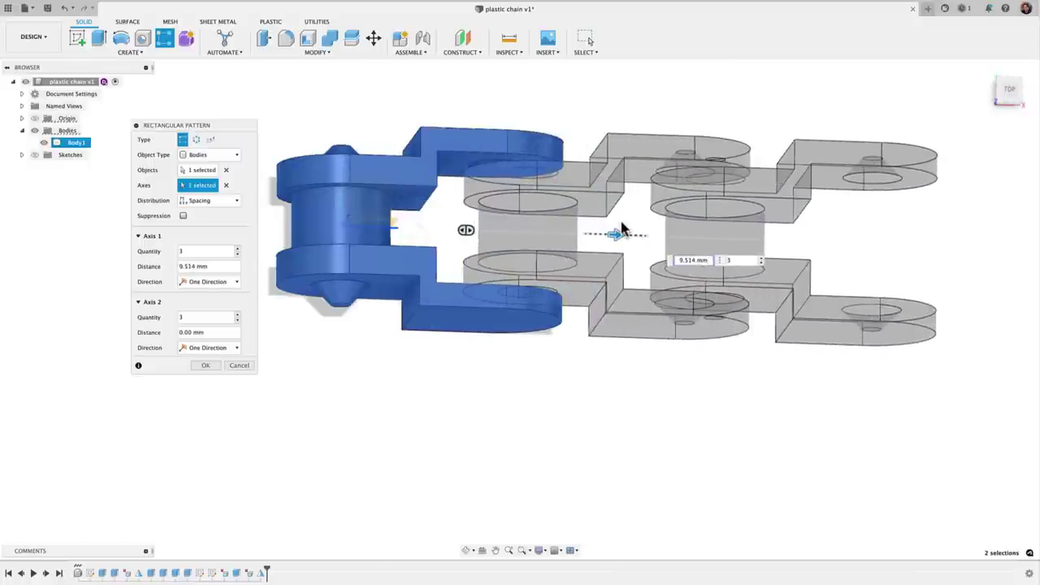
{"action": "left_click", "coordinate": [203, 266]}
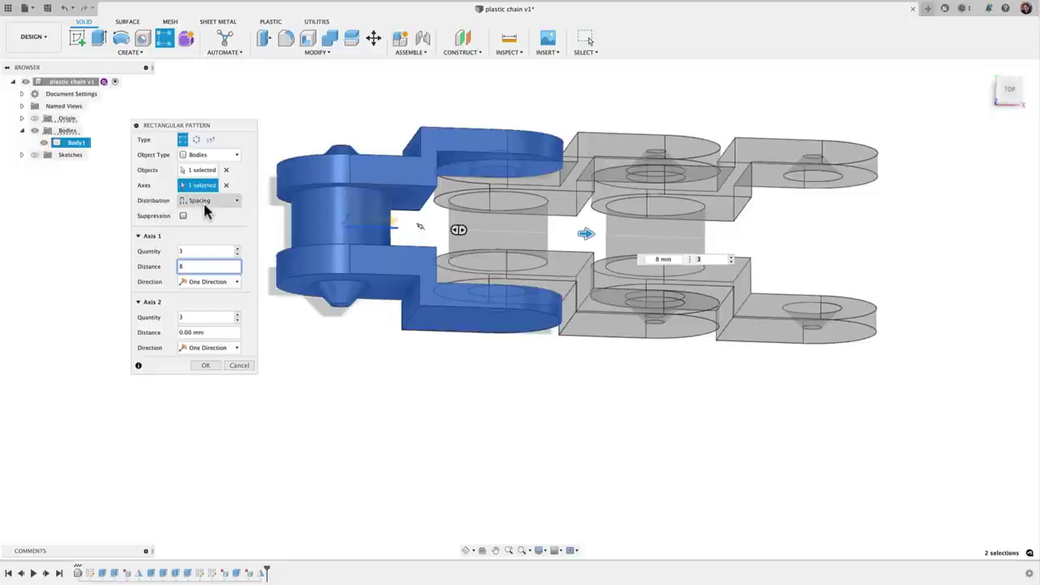
{"action": "left_click", "coordinate": [193, 252]}
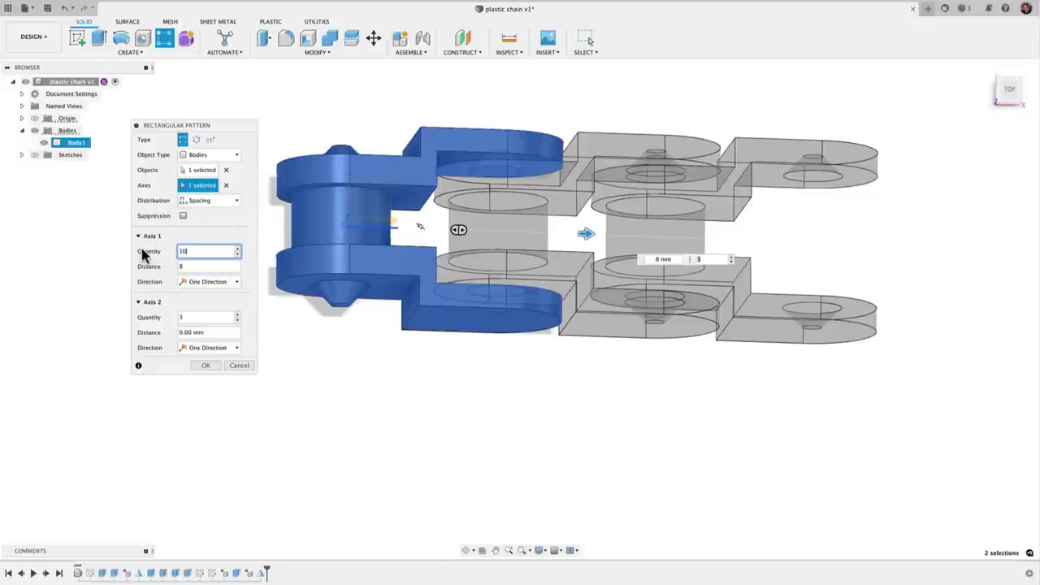
{"action": "scroll", "coordinate": [216, 422], "scroll_direction": "down", "scroll_amount": 4}
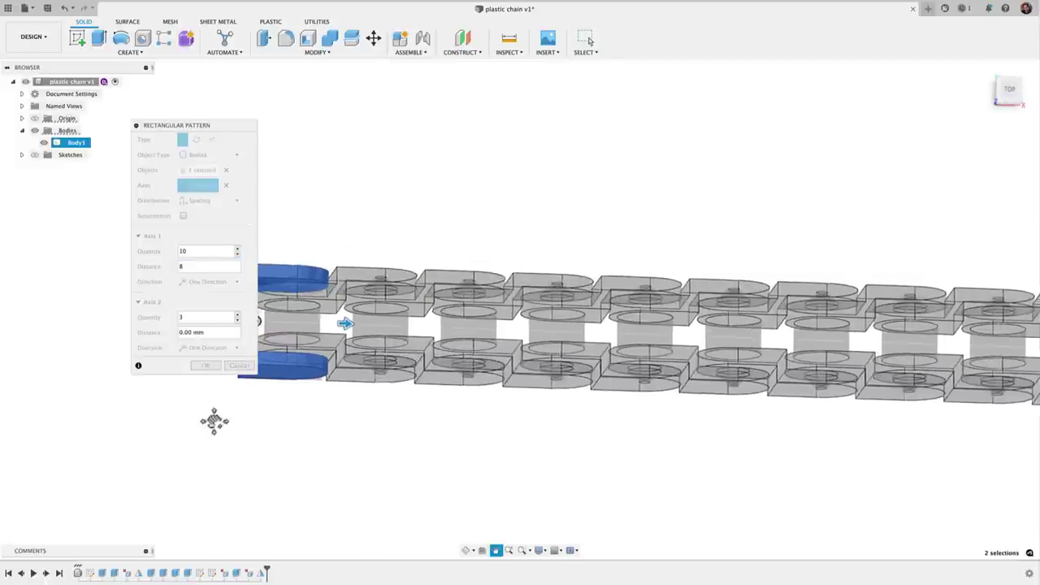
{"action": "left_click", "coordinate": [205, 365]}
- Examine the clearances between neighbouring links around the conical pins and overlapping arms
{"action": "middle_click_drag", "start_coordinate": [262, 355], "coordinate": [276, 376], "text": "shift"}
{"action": "scroll", "coordinate": [255, 355], "scroll_direction": "up", "scroll_amount": 3}
{"action": "scroll", "coordinate": [257, 354], "scroll_direction": "up", "scroll_amount": 6}
{"action": "middle_click_drag", "start_coordinate": [265, 334], "coordinate": [327, 324]}
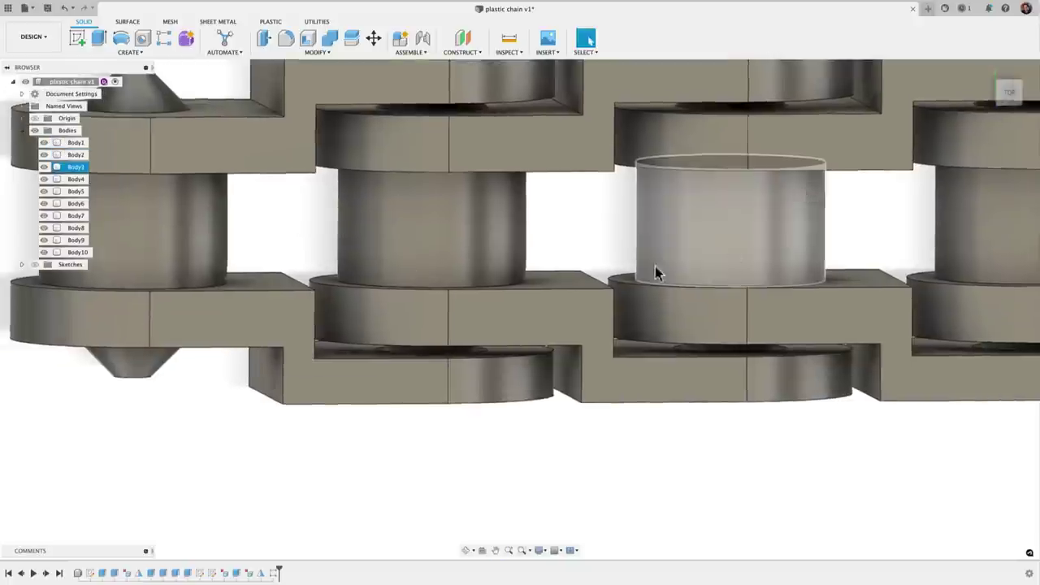
{"action": "middle_click_drag", "start_coordinate": [629, 277], "coordinate": [337, 382], "text": "shift"}
{"action": "scroll", "coordinate": [361, 319], "scroll_direction": "down", "scroll_amount": 1}
{"action": "scroll", "coordinate": [358, 320], "scroll_direction": "up", "scroll_amount": 1}
{"action": "scroll", "coordinate": [435, 351], "scroll_direction": "up", "scroll_amount": 3}
{"action": "scroll", "coordinate": [337, 382], "scroll_direction": "up", "scroll_amount": 4}
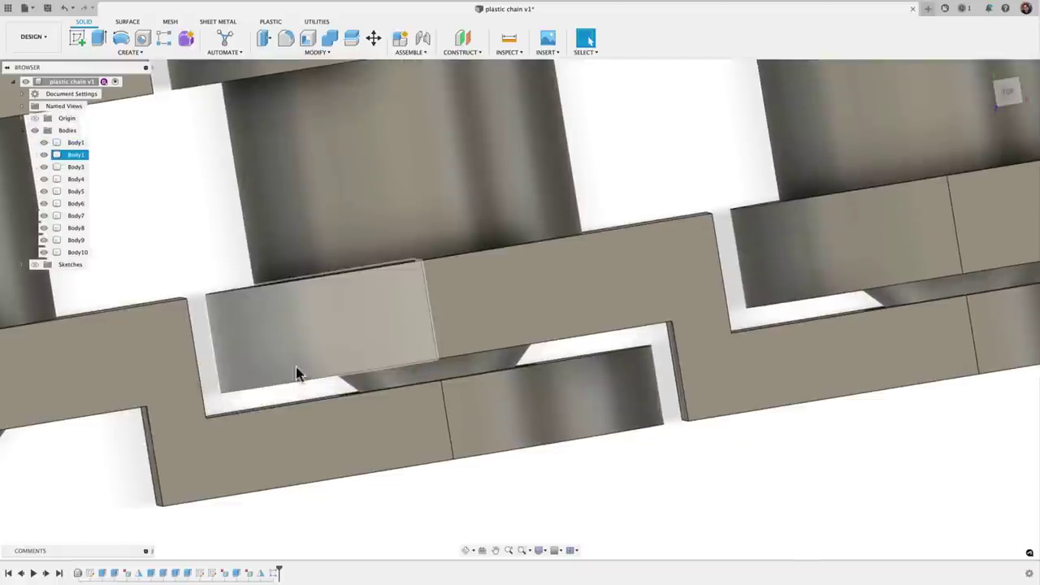
{"action": "scroll", "coordinate": [294, 512], "scroll_direction": "down", "scroll_amount": 2}
{"action": "middle_click_drag", "start_coordinate": [295, 518], "coordinate": [318, 446], "text": "shift"}
- Try a section analysis from the inner face of the first link's socketed arm, offset about 3.9 mm, and clear the chosen face
{"action": "left_click", "coordinate": [319, 438]}
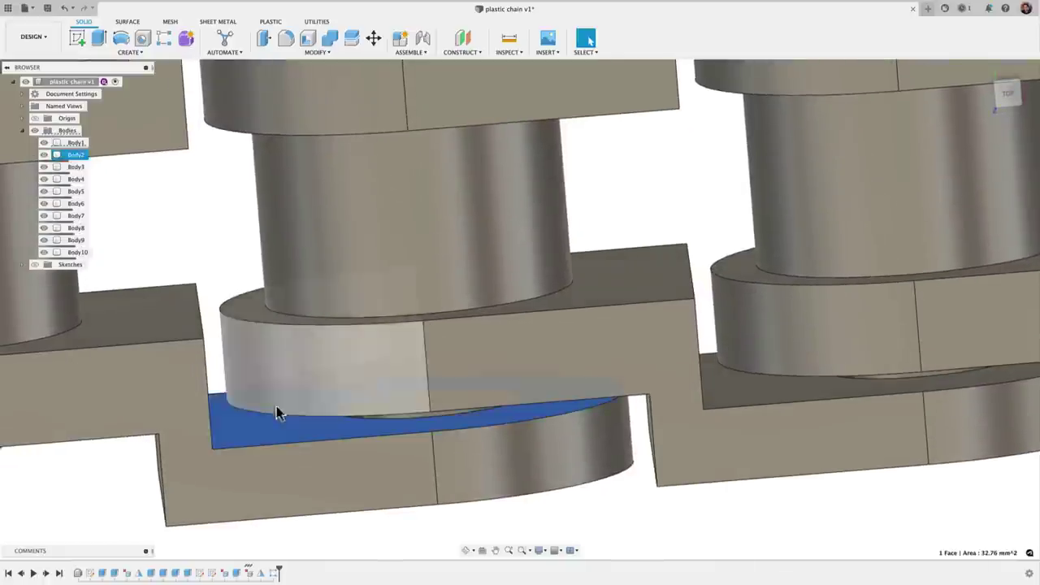
{"action": "middle_click_drag", "start_coordinate": [249, 329], "coordinate": [395, 227], "text": "shift"}
{"action": "left_click_drag", "start_coordinate": [396, 220], "coordinate": [345, 166], "text": "shift"}
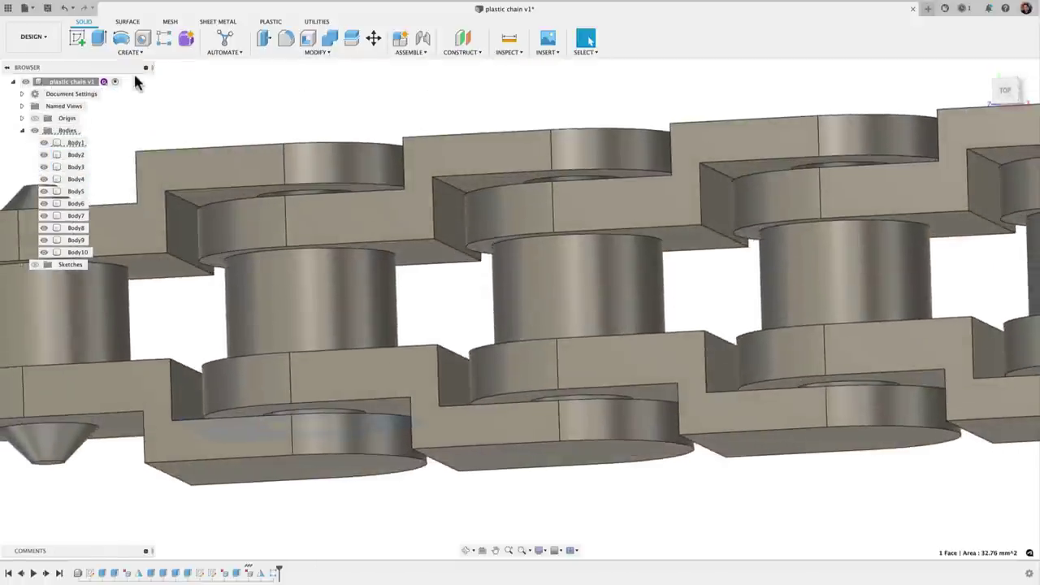
{"action": "left_click", "coordinate": [504, 52]}
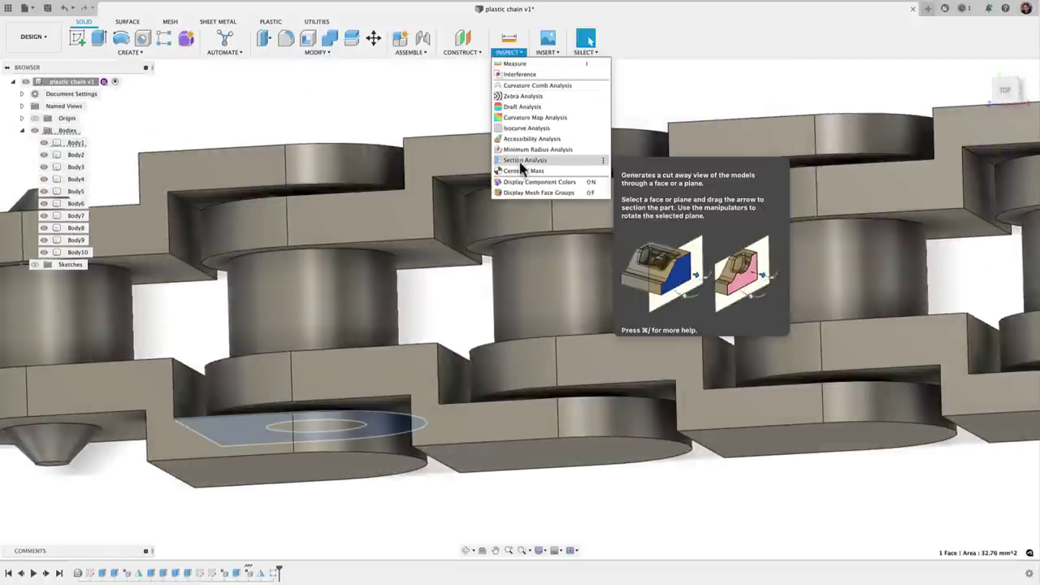
{"action": "left_click", "coordinate": [518, 161]}
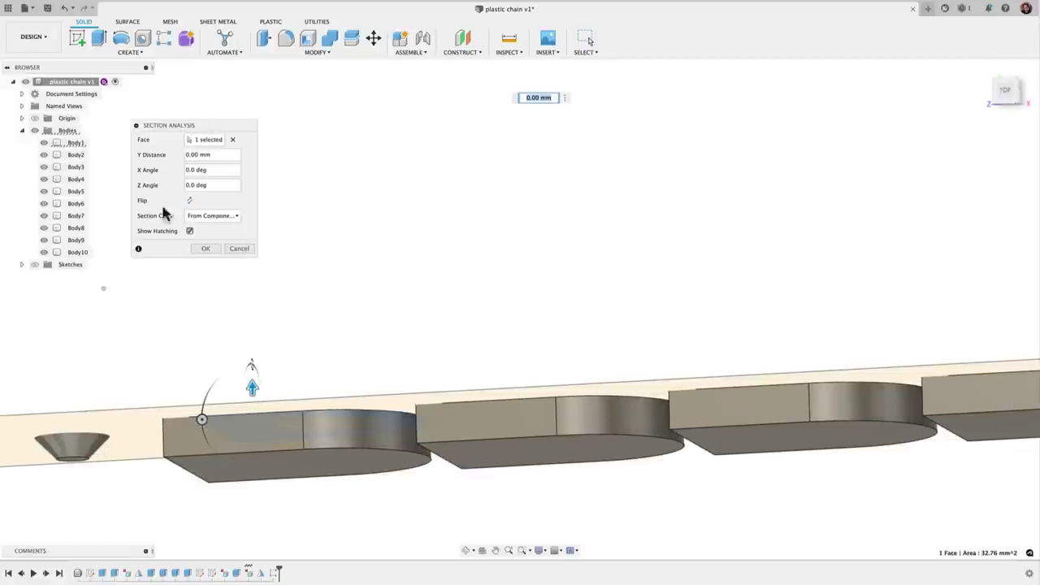
{"action": "scroll", "coordinate": [308, 370], "scroll_direction": "down", "scroll_amount": 3}
{"action": "left_click_drag", "start_coordinate": [304, 384], "coordinate": [304, 282]}
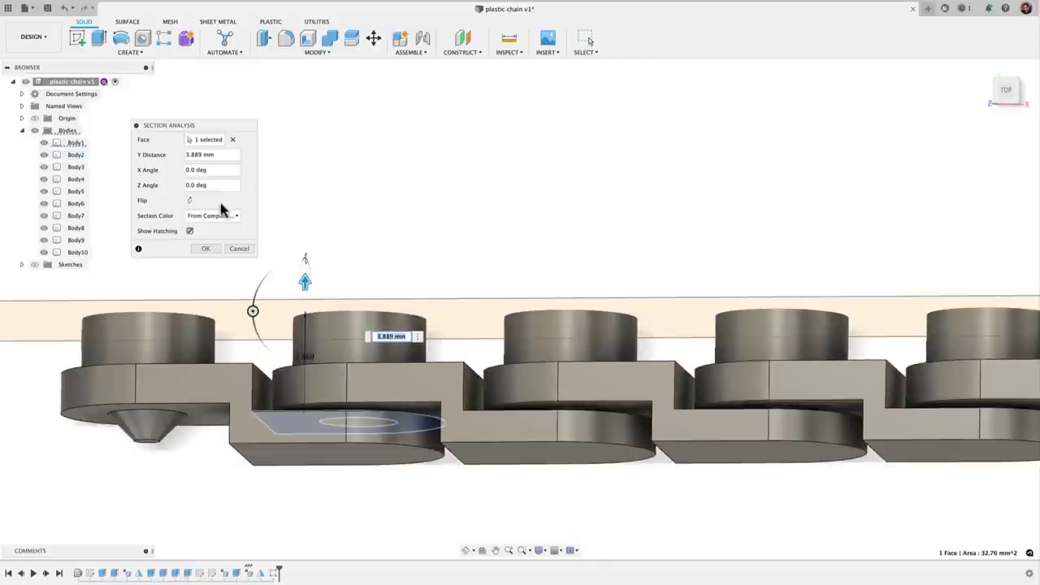
{"action": "left_click", "coordinate": [233, 140]}
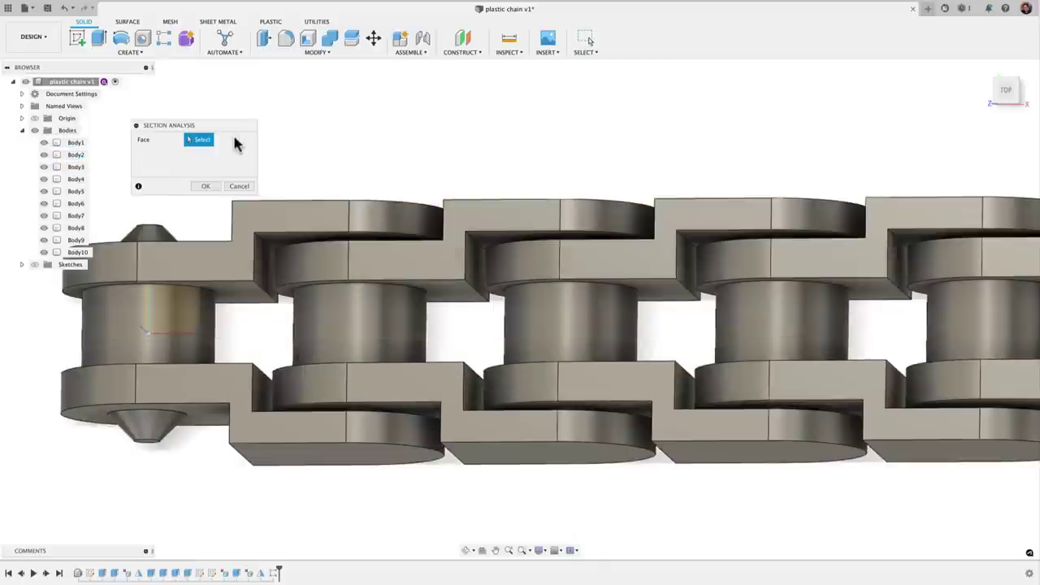
- Section the chain lengthwise from a link arm's edge face, offset about -3.2 mm, inspect the pins in their sockets, and cancel the analysis
{"action": "left_click", "coordinate": [406, 379]}
{"action": "middle_click_drag", "start_coordinate": [406, 378], "coordinate": [406, 290], "text": "shift"}
{"action": "mouse_move", "coordinate": [402, 286]}
{"action": "left_mouse_down"}
{"action": "mouse_move", "coordinate": [420, 306]}
{"action": "mouse_move", "coordinate": [416, 345]}
{"action": "left_mouse_up"}
{"action": "scroll", "coordinate": [415, 338], "scroll_direction": "up", "scroll_amount": 4}
{"action": "mouse_move", "coordinate": [485, 290]}
{"action": "left_mouse_down"}
{"action": "mouse_move", "coordinate": [395, 397]}
{"action": "mouse_move", "coordinate": [263, 485]}
{"action": "mouse_move", "coordinate": [303, 435]}
{"action": "left_mouse_up"}
{"action": "scroll", "coordinate": [316, 425], "scroll_direction": "up", "scroll_amount": 5}
{"action": "scroll", "coordinate": [482, 337], "scroll_direction": "down", "scroll_amount": 6}
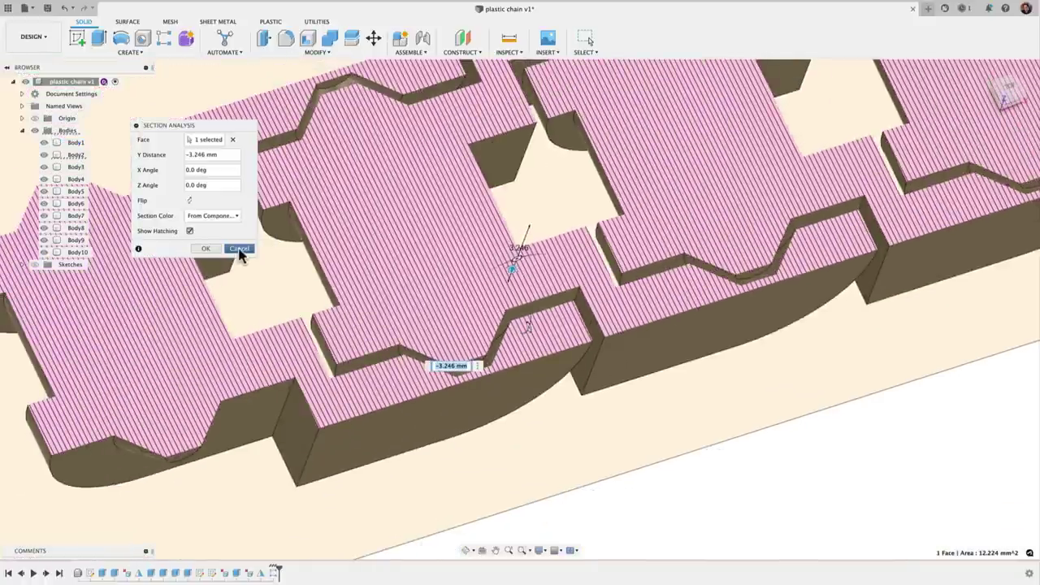
{"action": "scroll", "coordinate": [471, 288], "scroll_direction": "down", "scroll_amount": 3}
{"action": "left_click_drag", "start_coordinate": [515, 257], "coordinate": [524, 169]}
{"action": "scroll", "coordinate": [571, 288], "scroll_direction": "down", "scroll_amount": 8}
{"action": "middle_click_drag", "start_coordinate": [559, 291], "coordinate": [357, 388]}
{"action": "left_click", "coordinate": [244, 250]}
{"action": "scroll", "coordinate": [490, 320], "scroll_direction": "down", "scroll_amount": 3}
{"action": "middle_click_drag", "start_coordinate": [490, 320], "coordinate": [552, 349], "text": "shift"}
{"action": "scroll", "coordinate": [490, 292], "scroll_direction": "up", "scroll_amount": 3}
{"action": "middle_click_drag", "start_coordinate": [490, 292], "coordinate": [464, 337], "text": "shift"}
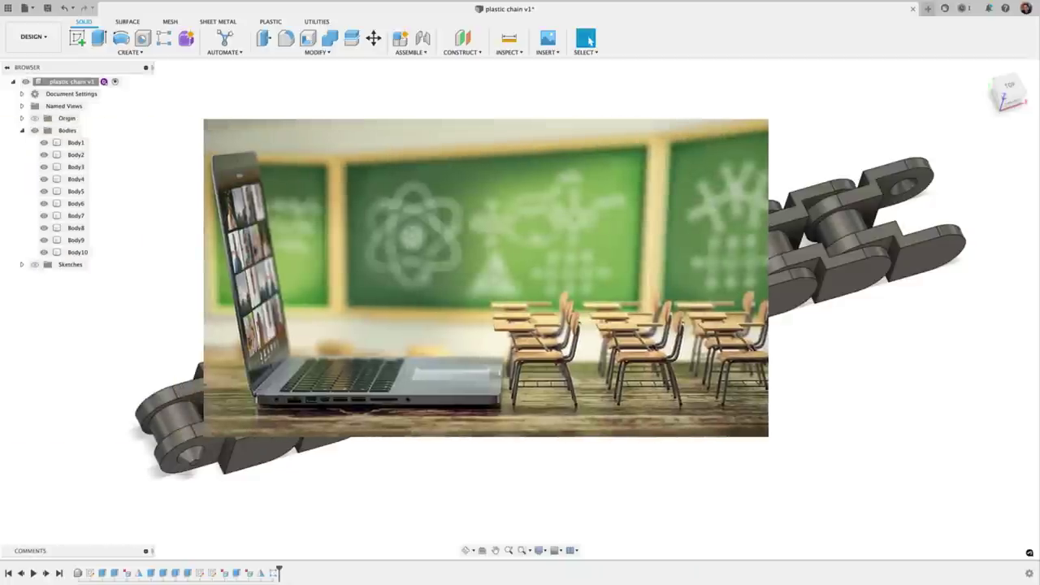
{"action": "mouse_move", "coordinate": [488, 284]}
{"action": "middle_mouse_down", "text": "shift"}
{"action": "mouse_move", "coordinate": [508, 284]}
{"action": "mouse_move", "coordinate": [496, 285]}
{"action": "middle_mouse_up", "text": "shift"}
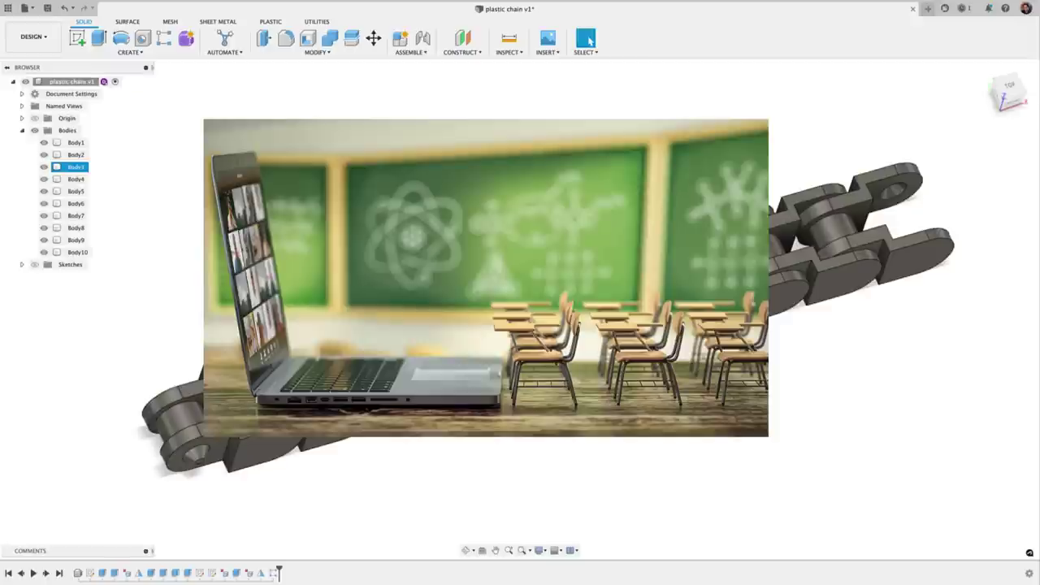
{"action": "middle_click_drag", "start_coordinate": [488, 285], "coordinate": [506, 270]}
{"action": "scroll", "coordinate": [480, 441], "scroll_direction": "down", "scroll_amount": 3}
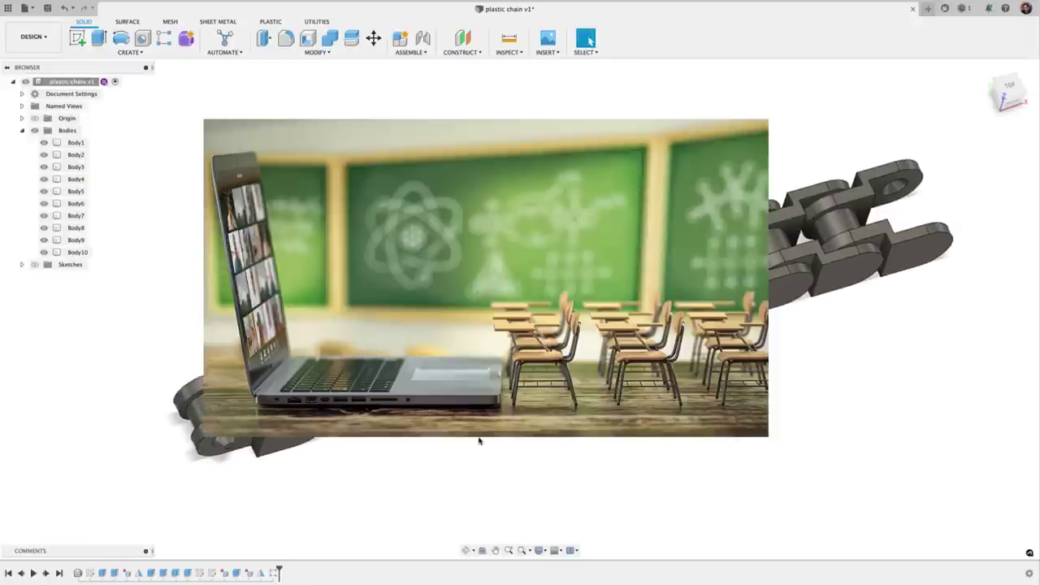
{"action": "scroll", "coordinate": [479, 441], "scroll_direction": "up", "scroll_amount": 2}
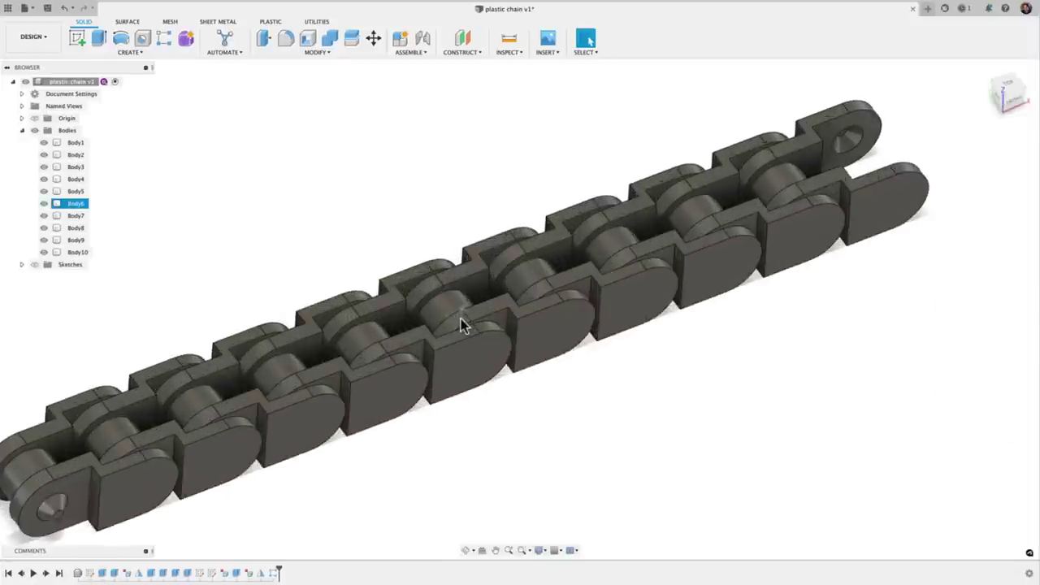
{"action": "scroll", "coordinate": [461, 319], "scroll_direction": "left", "scroll_amount": 2, "text": "shift"}
{"action": "scroll", "coordinate": [480, 319], "scroll_direction": "down", "scroll_amount": 3}
{"action": "mouse_move", "coordinate": [605, 376]}
{"action": "middle_mouse_down", "text": "shift"}
{"action": "mouse_move", "coordinate": [609, 395]}
{"action": "mouse_move", "coordinate": [597, 355]}
{"action": "mouse_move", "coordinate": [590, 362]}
{"action": "mouse_move", "coordinate": [610, 392]}
{"action": "middle_mouse_up", "text": "shift"}
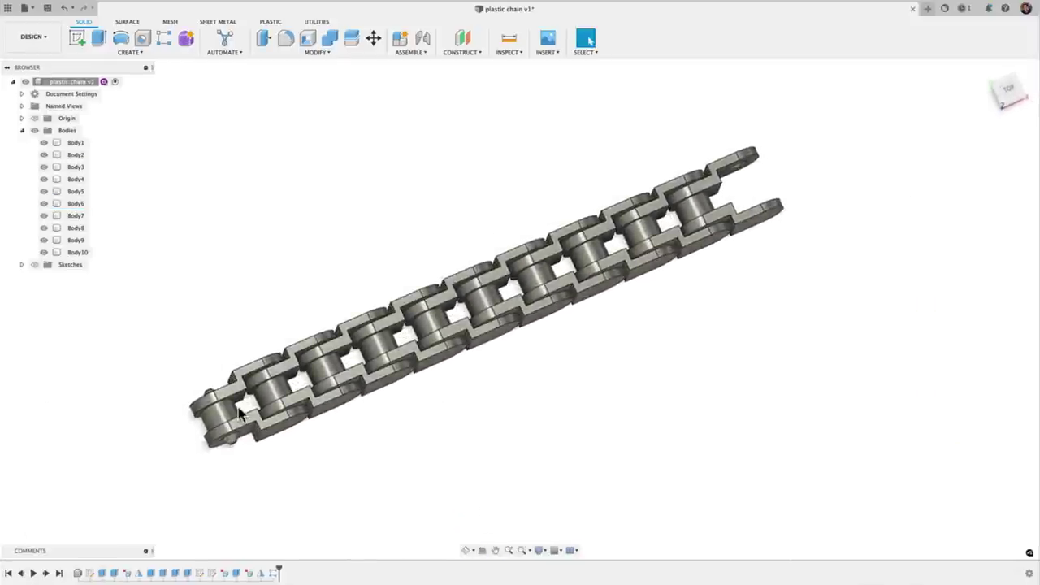
{"action": "scroll", "coordinate": [240, 414], "scroll_direction": "up", "scroll_amount": 3}
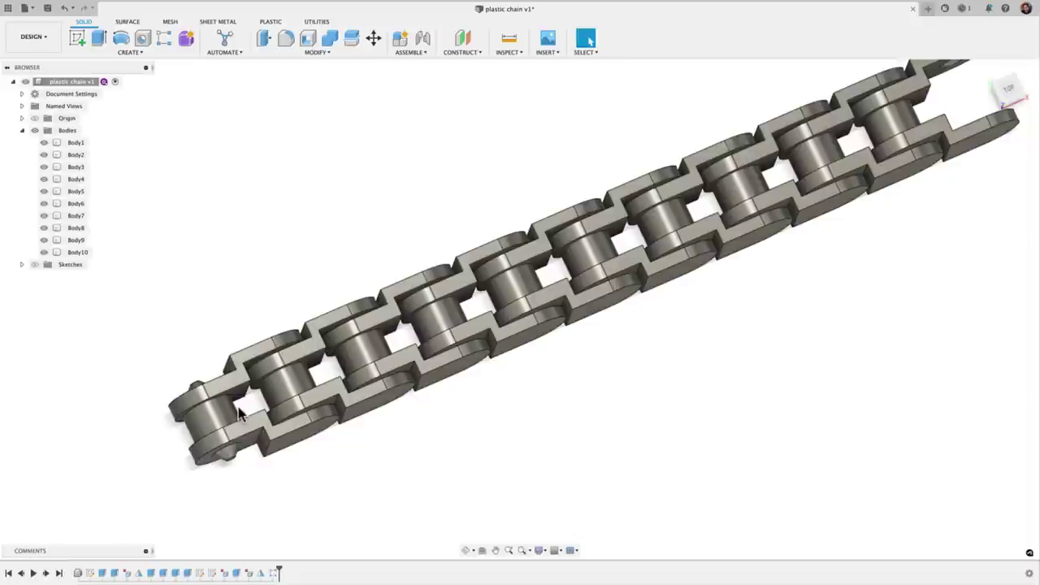
{"action": "middle_click_drag", "start_coordinate": [238, 415], "coordinate": [202, 364], "text": "shift"}
{"action": "scroll", "coordinate": [228, 391], "scroll_direction": "up", "scroll_amount": 5}
{"action": "scroll", "coordinate": [223, 382], "scroll_direction": "down", "scroll_amount": 4}
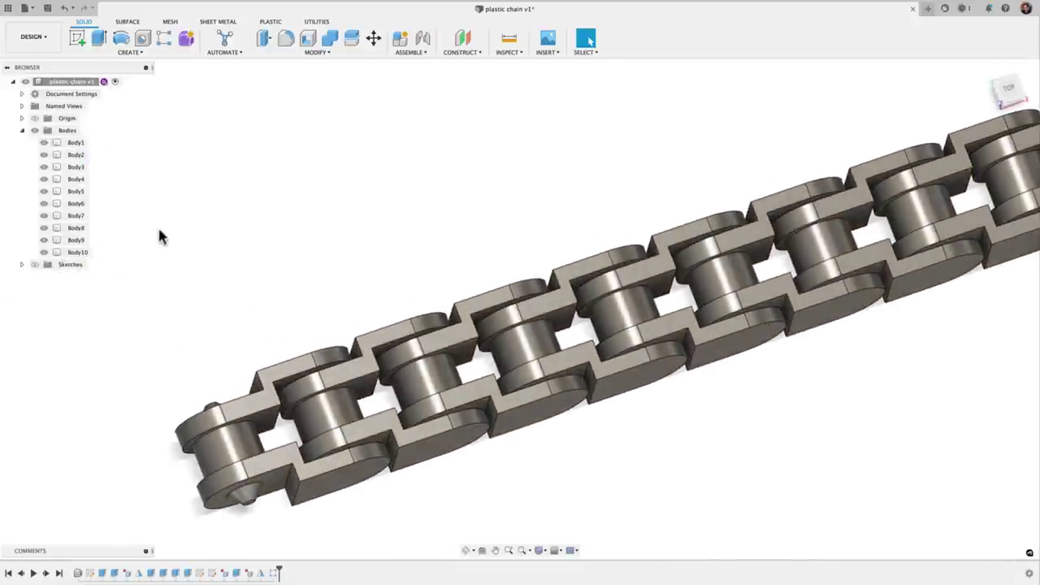
{"action": "scroll", "coordinate": [162, 325], "scroll_direction": "down", "scroll_amount": 4}
{"action": "scroll", "coordinate": [323, 376], "scroll_direction": "down", "scroll_amount": 5, "text": "shift"}
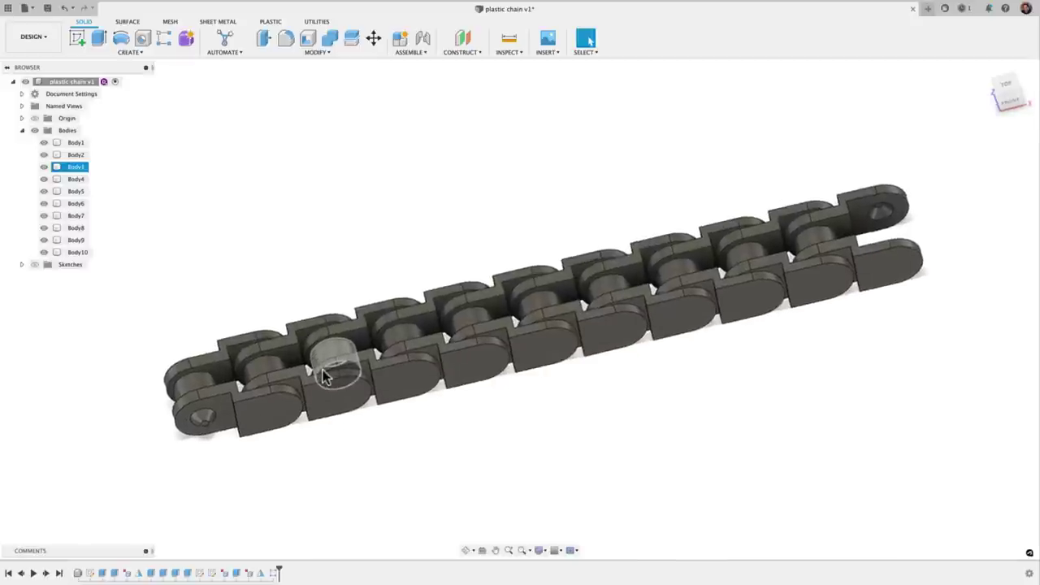
{"action": "scroll", "coordinate": [324, 376], "scroll_direction": "up", "scroll_amount": 3, "text": "shift"}
{"action": "scroll", "coordinate": [323, 376], "scroll_direction": "up", "scroll_amount": 4}
{"action": "scroll", "coordinate": [323, 376], "scroll_direction": "down", "scroll_amount": 2}
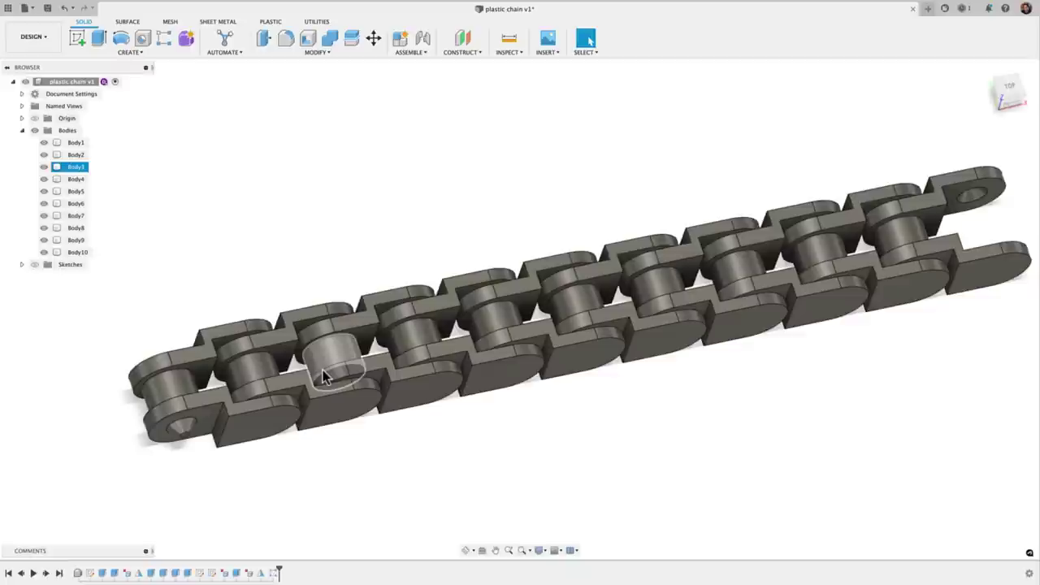
{"action": "middle_click_drag", "start_coordinate": [323, 371], "coordinate": [439, 401], "text": "shift"}
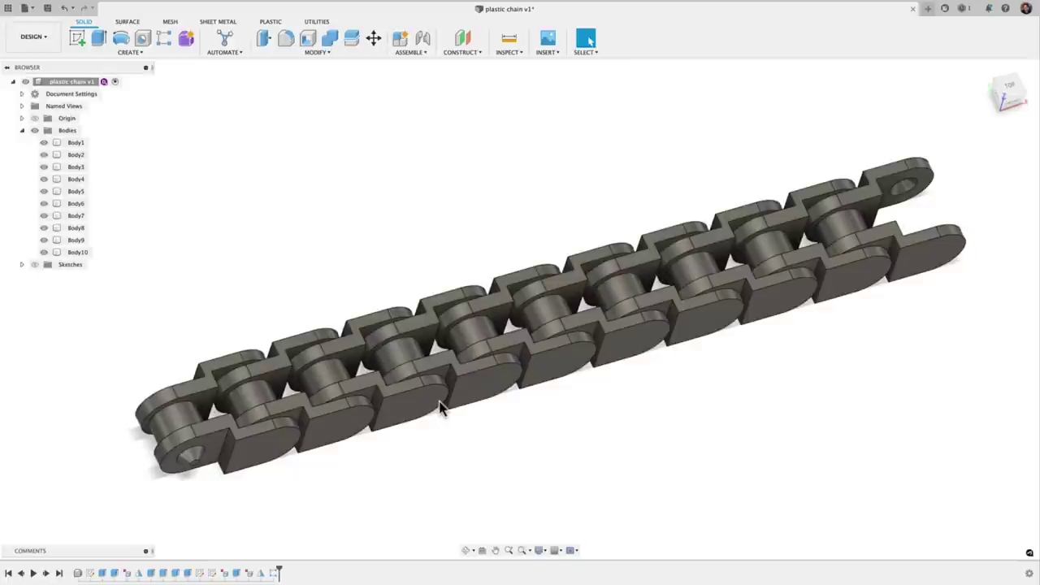
{"action": "middle_click_drag", "start_coordinate": [440, 408], "coordinate": [499, 444], "text": "shift"}
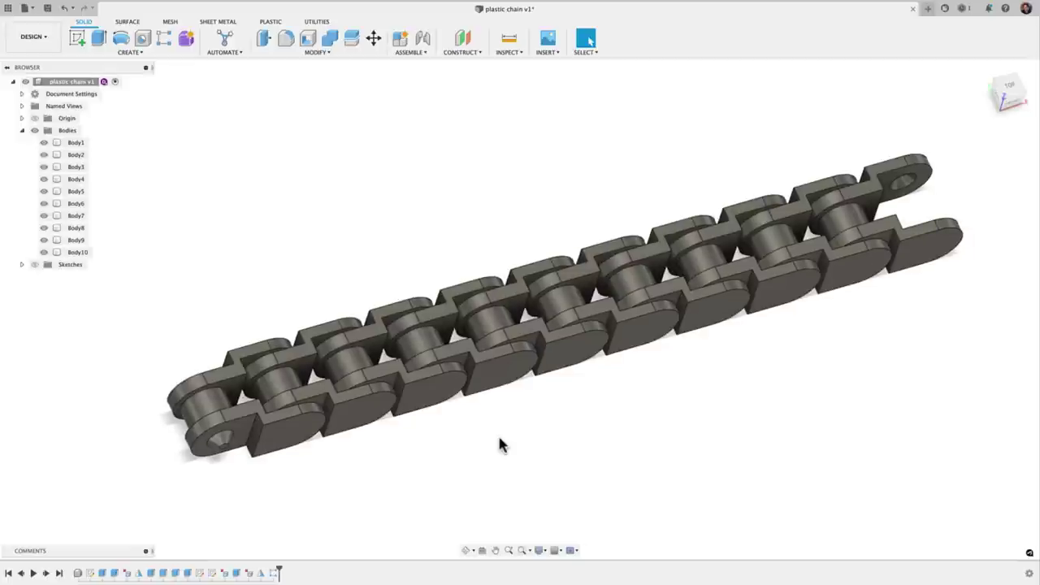